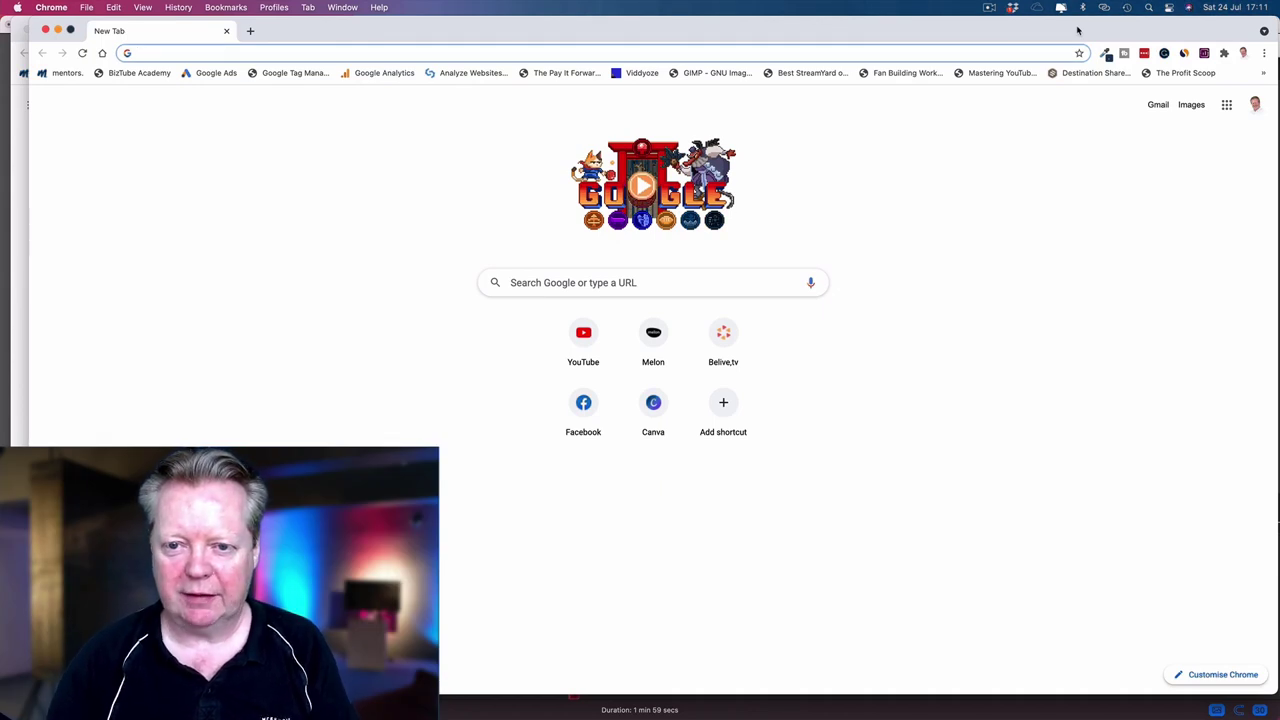
Switch Chrome to the second Google account from the profile avatar, then open a blank tab.
left_click(1252, 105)
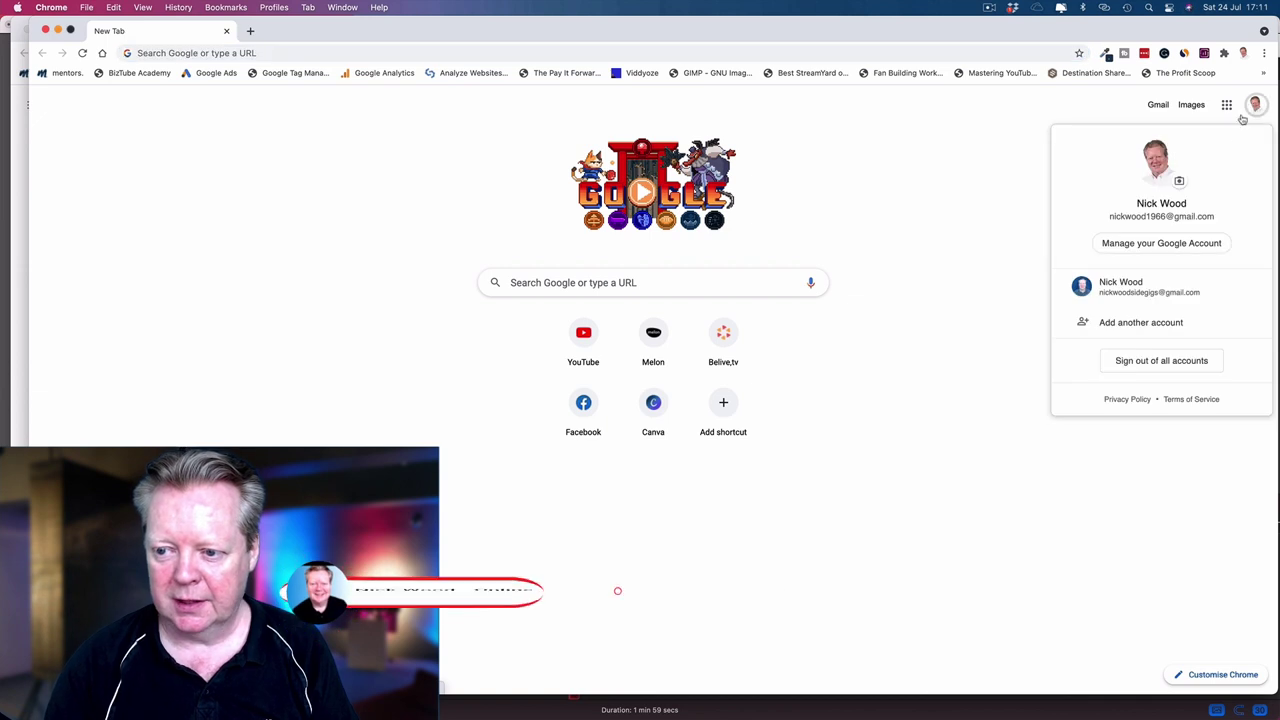
left_click(1146, 287)
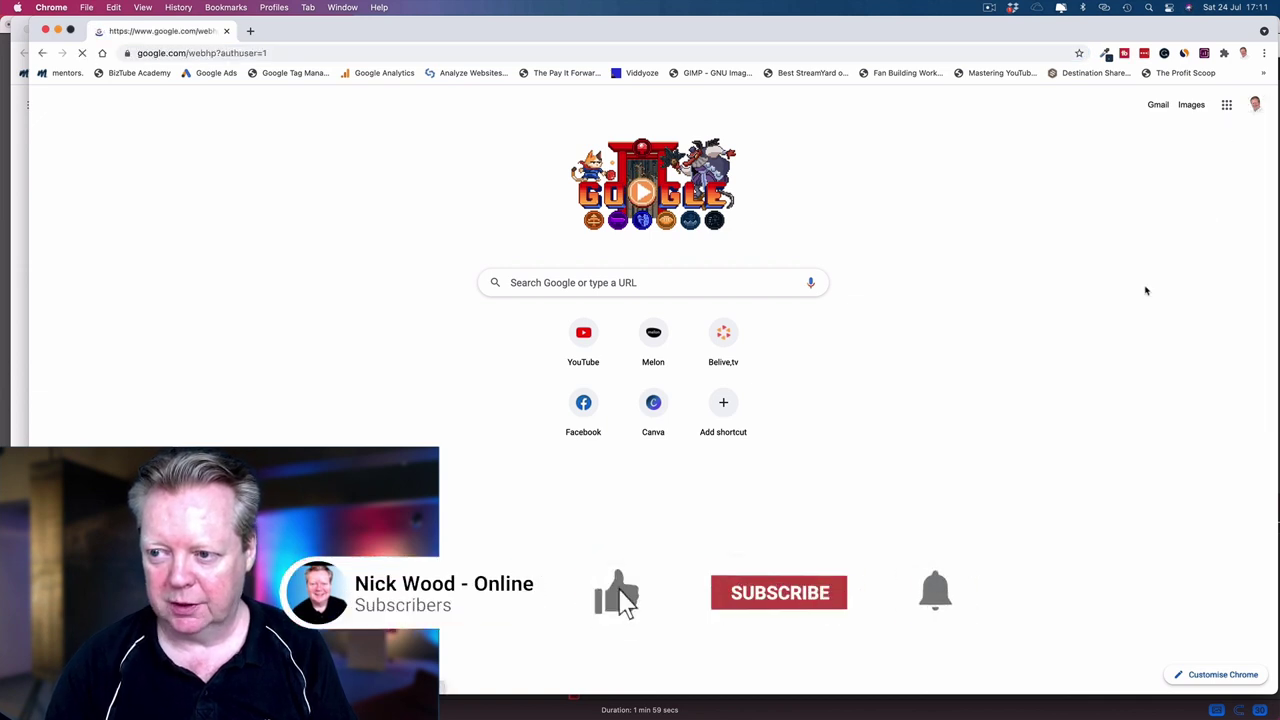
left_click(1256, 105)
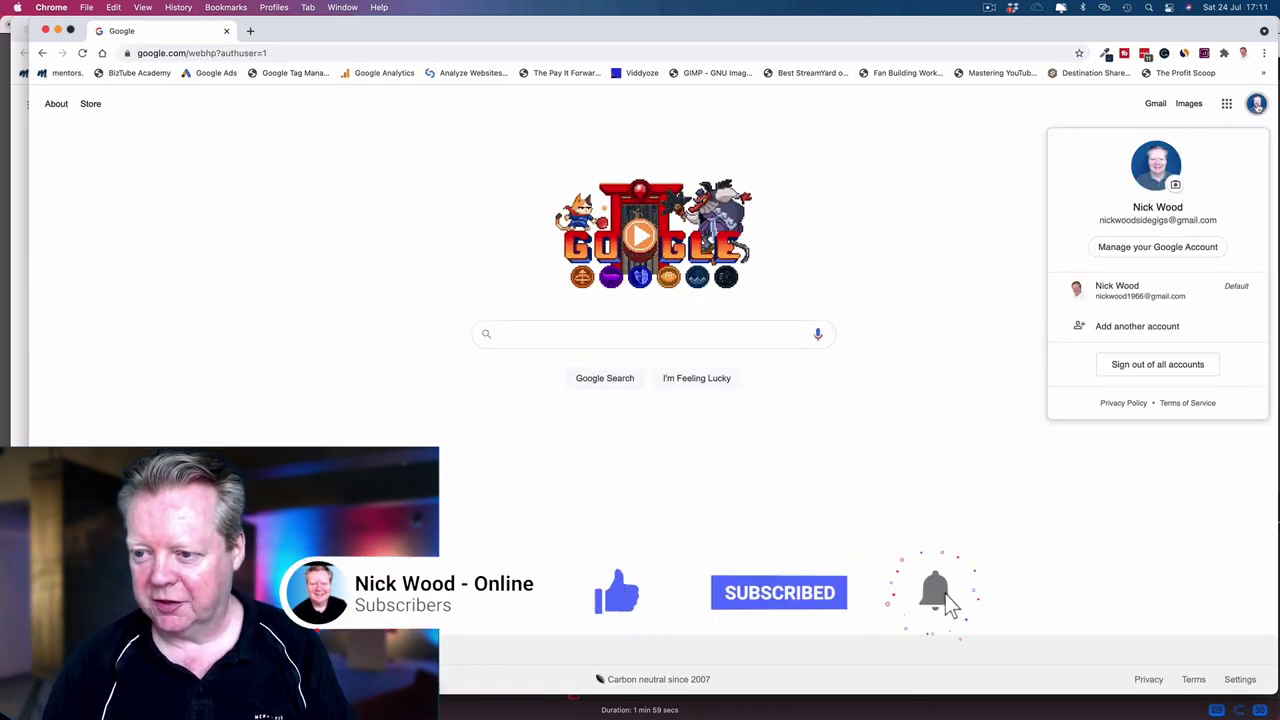
left_click(981, 132)
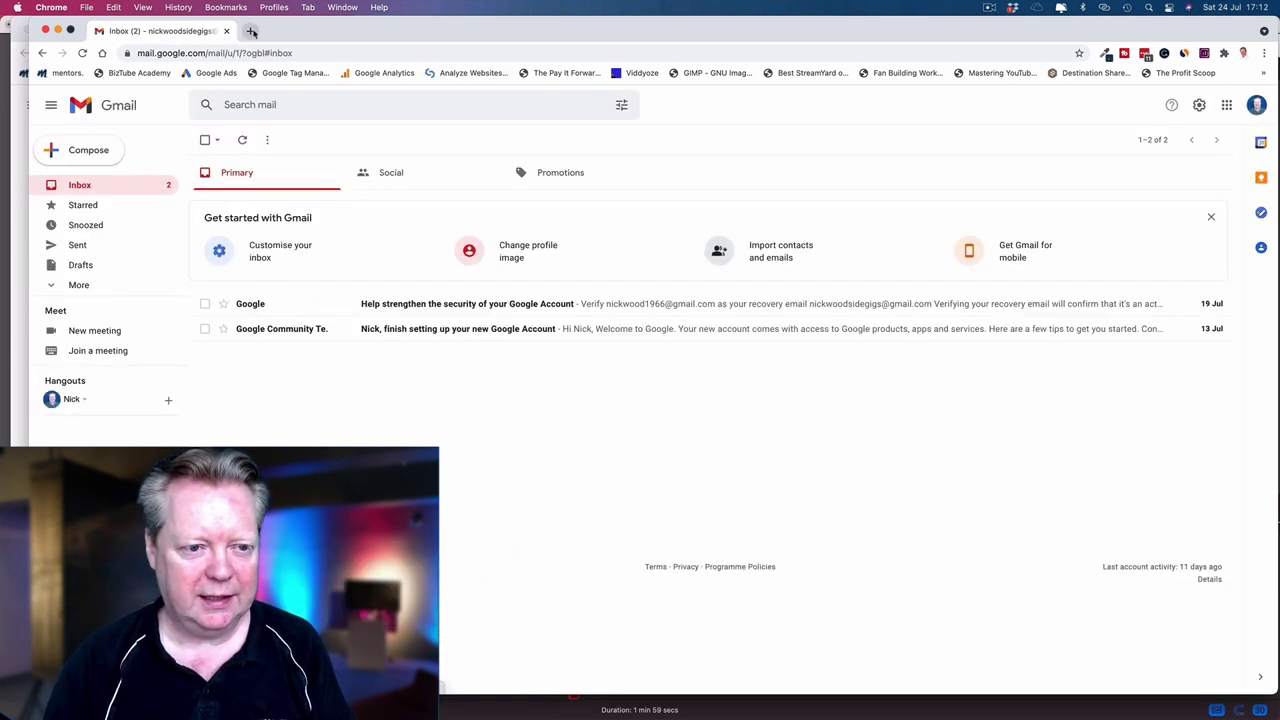
left_click(251, 31)
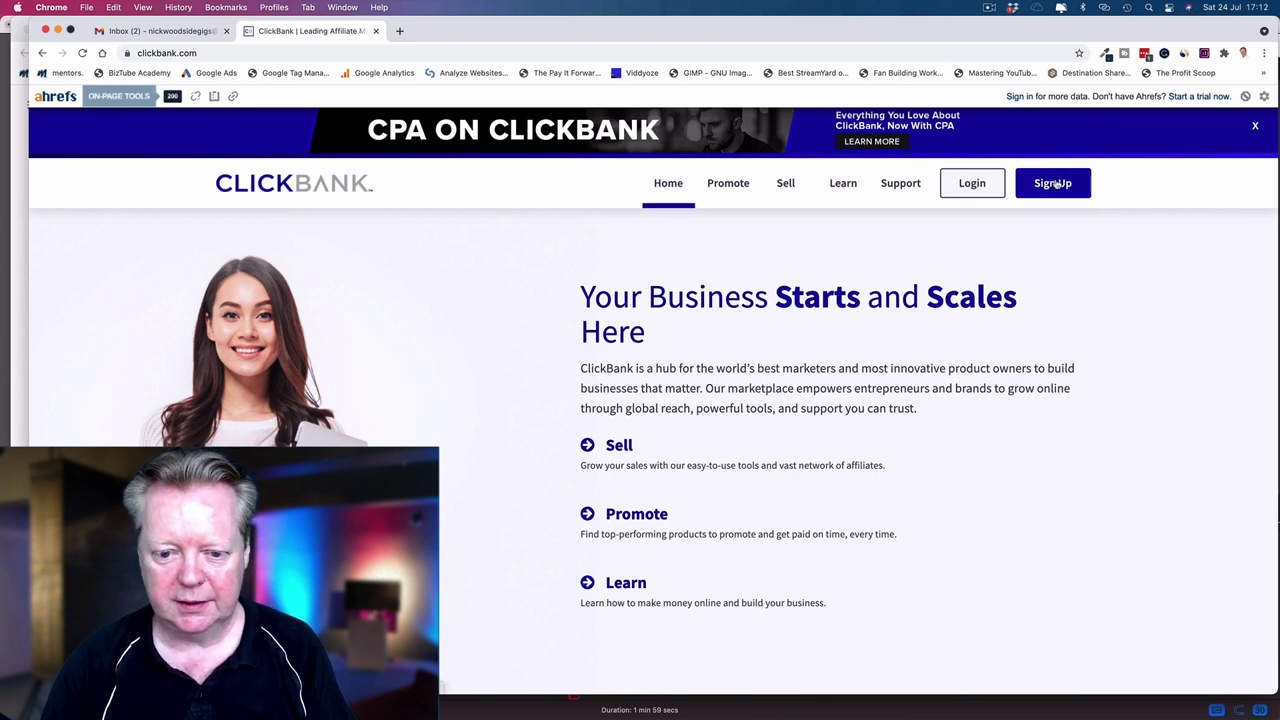
Select United Kingdom as the country and autofill first and last name from a saved suggestion.
scroll(662, 412, "down", 1)
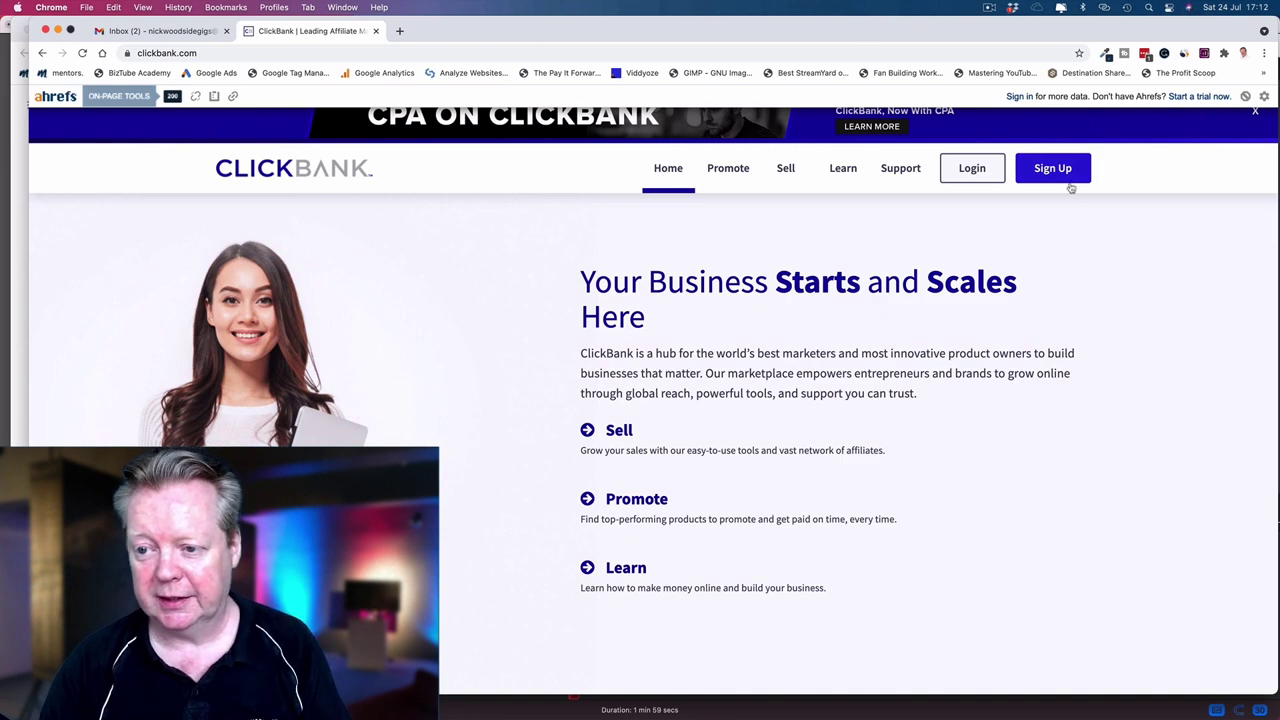
scroll(1062, 174, "up", 1)
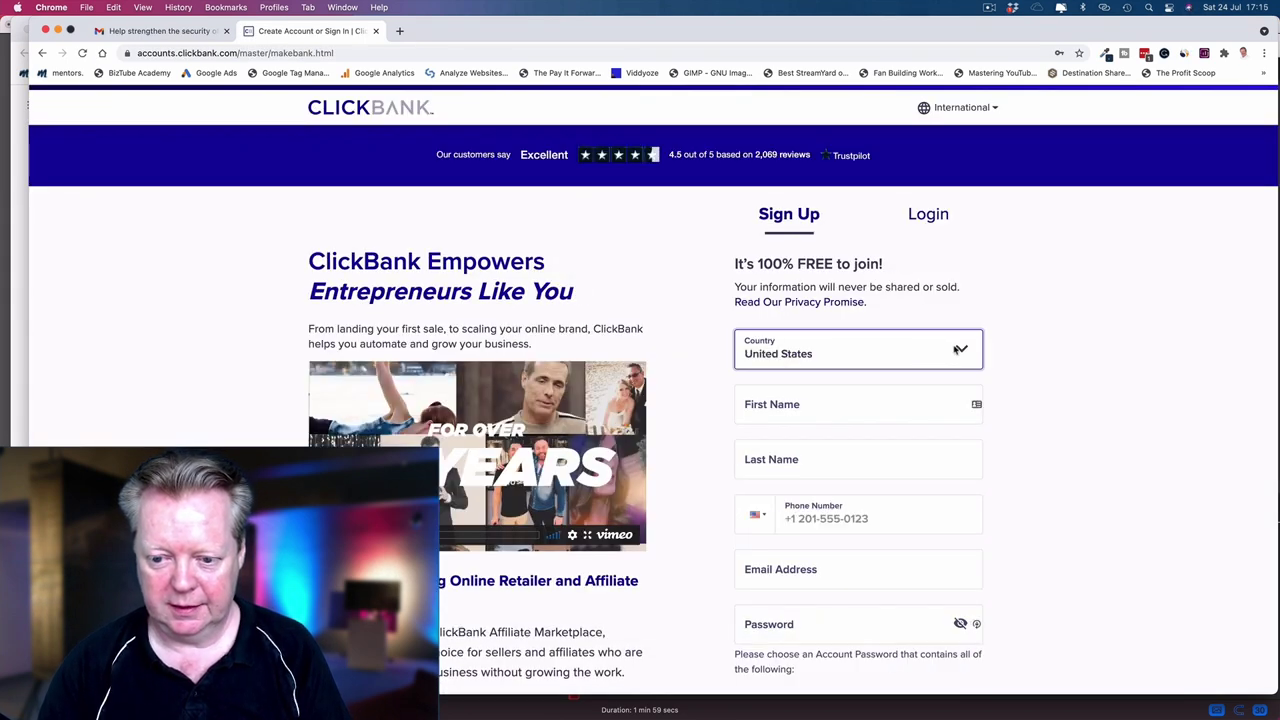
left_click(961, 350)
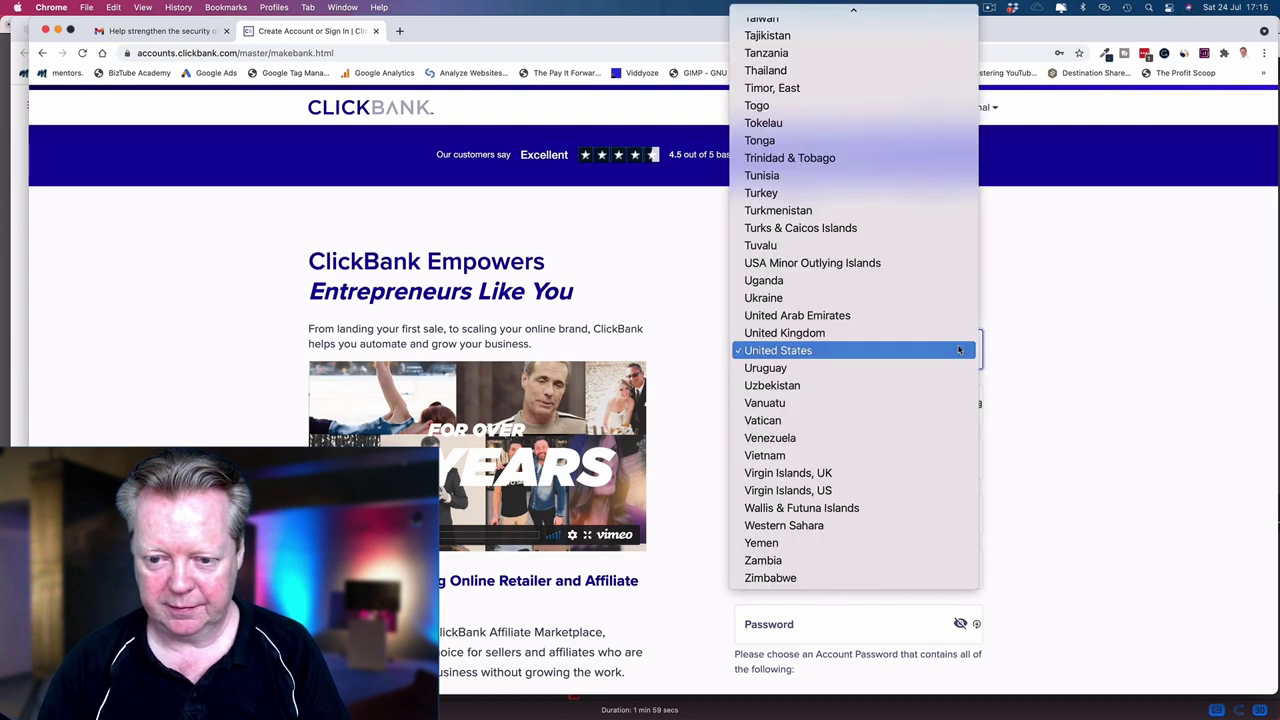
left_click(944, 335)
scroll(916, 372, "down", 3)
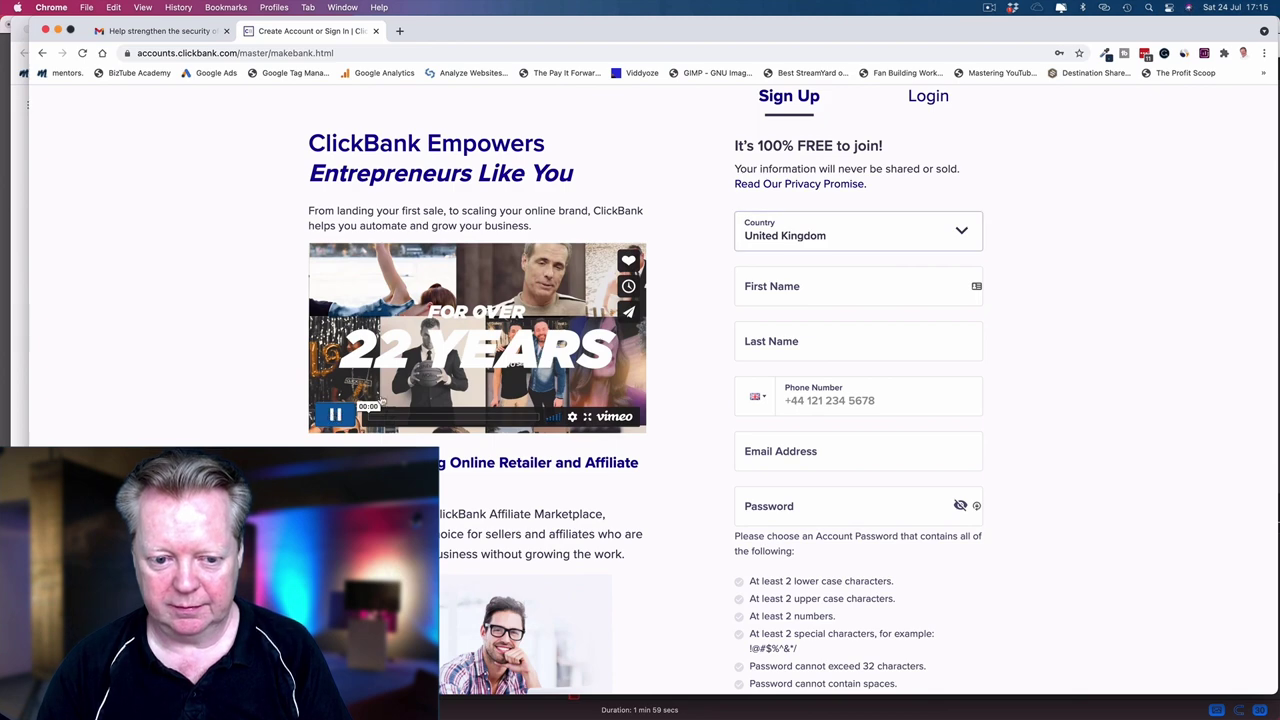
left_click(853, 279)
left_click(806, 365)
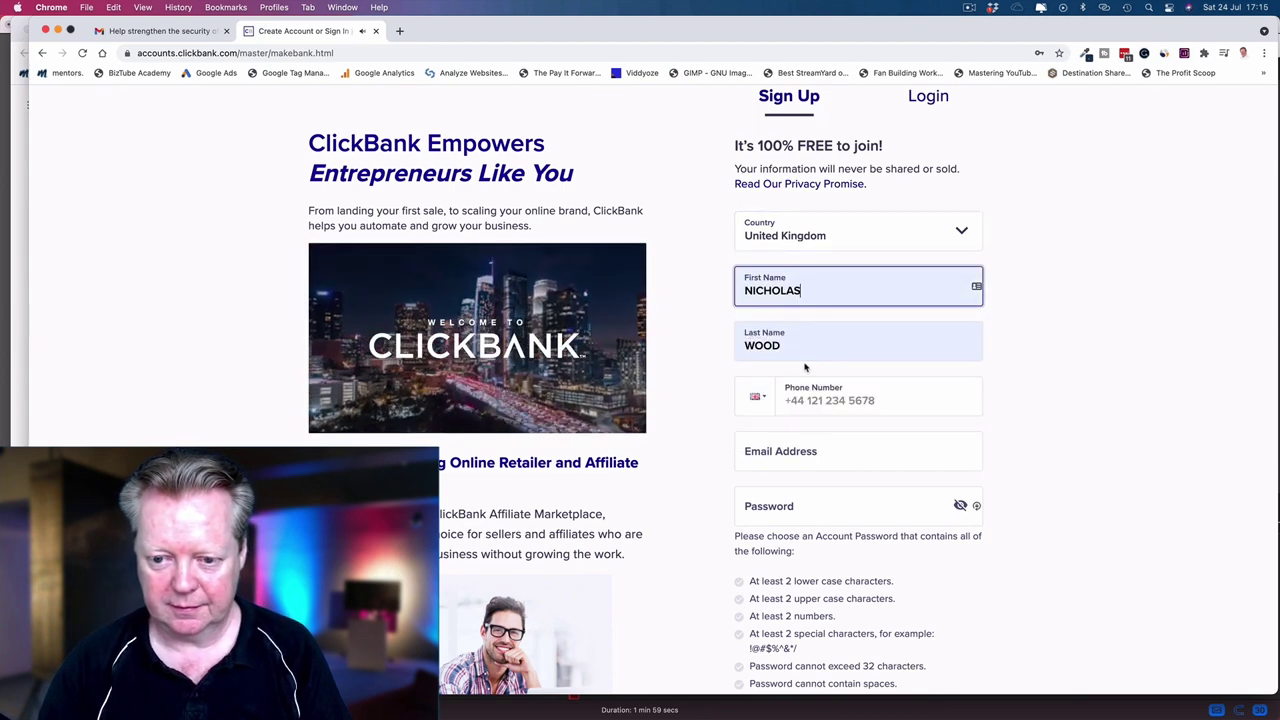
Enter phone number +44928 and paste the copied email address.
left_click(810, 398)
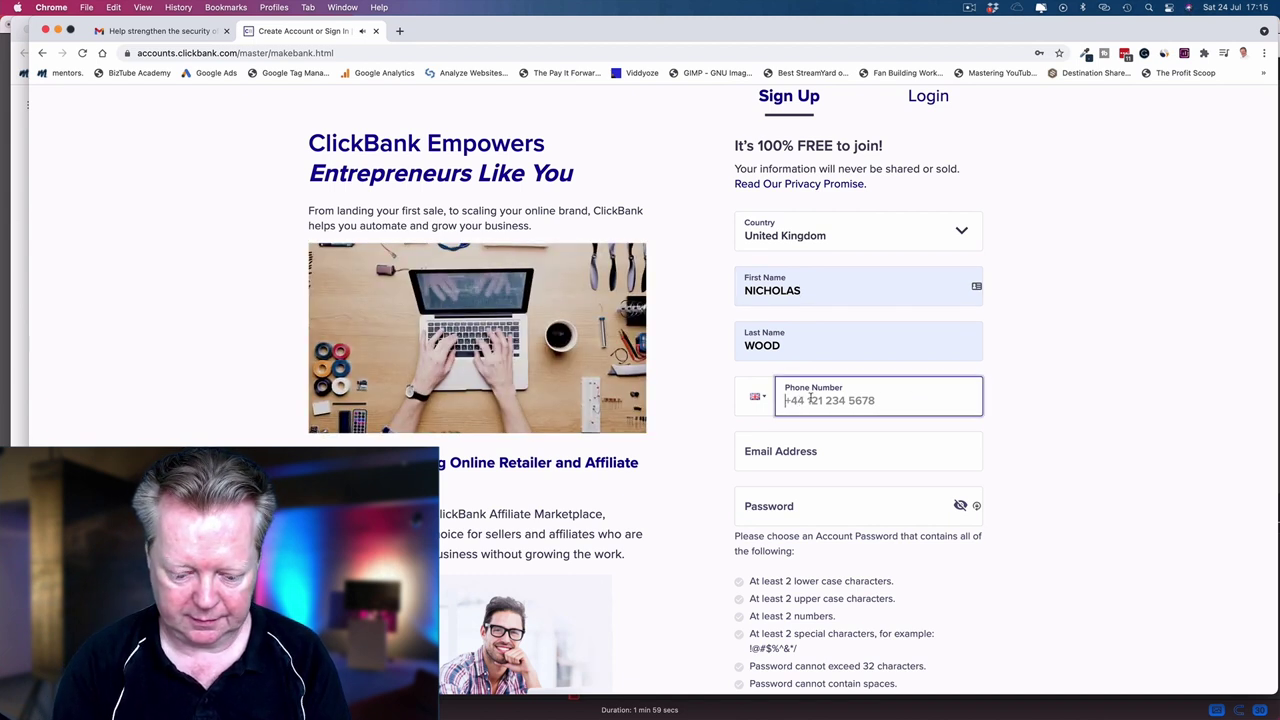
type("+")
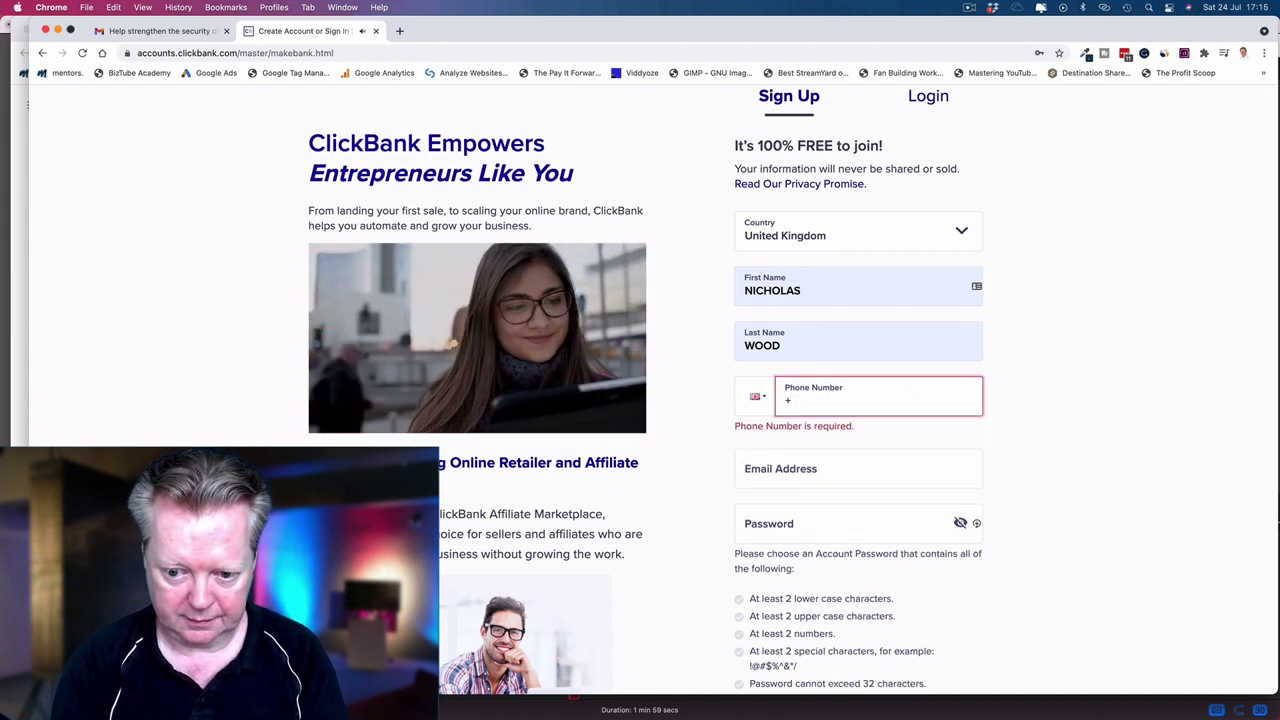
type("44 7766")
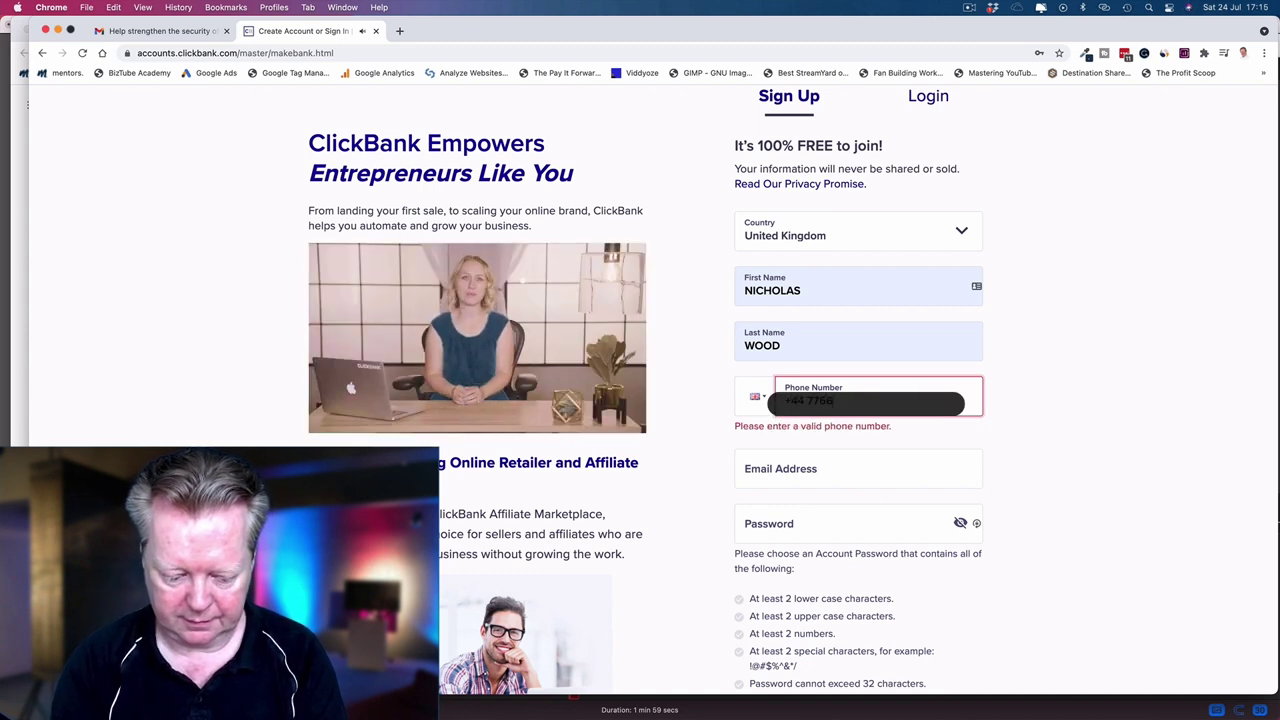
type("928")
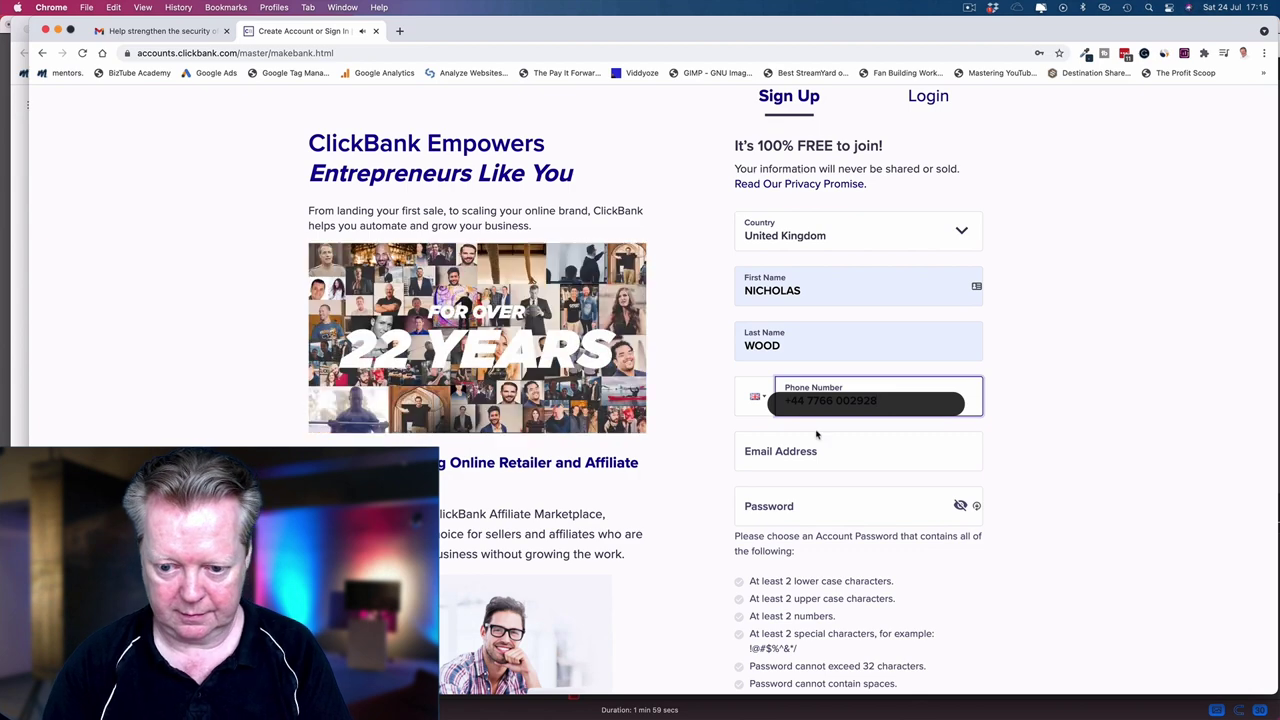
left_click(805, 453)
right_click(805, 453)
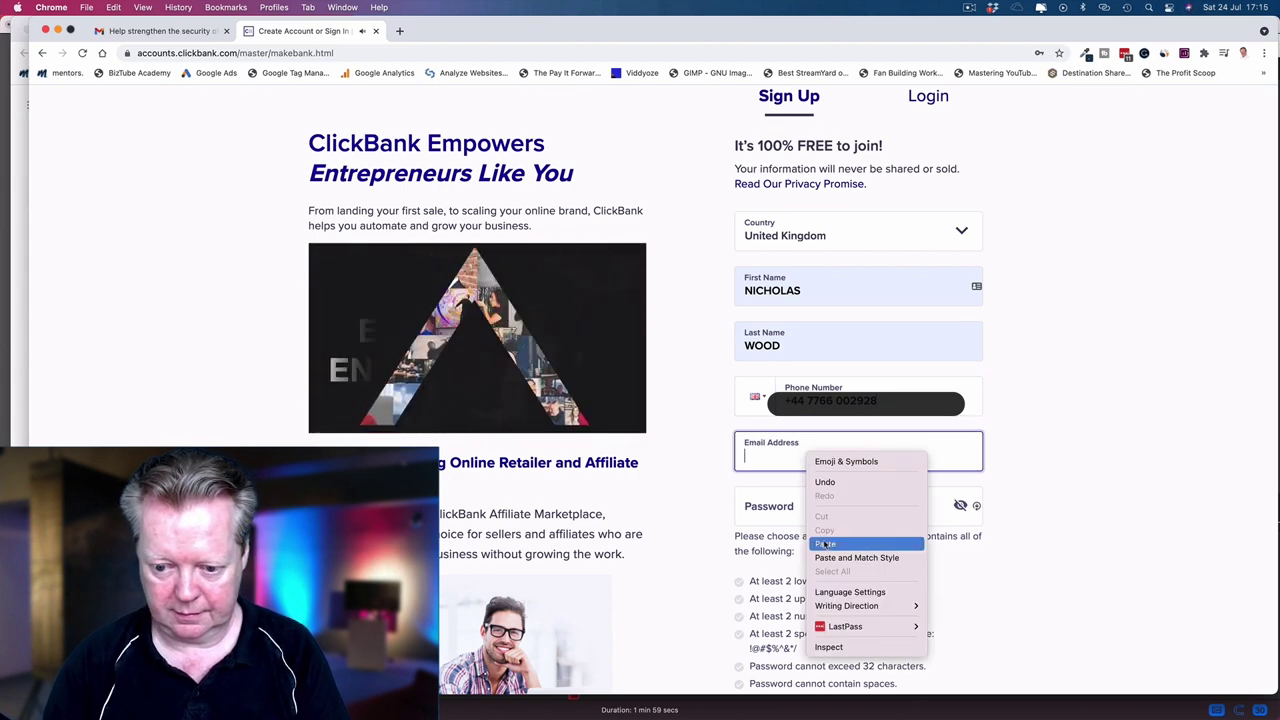
left_click(822, 542)
Enter a password, then replace it with a longer one meeting every requirement.
left_click(810, 508)
type("••••••••••")
scroll(804, 369, "down", 2)
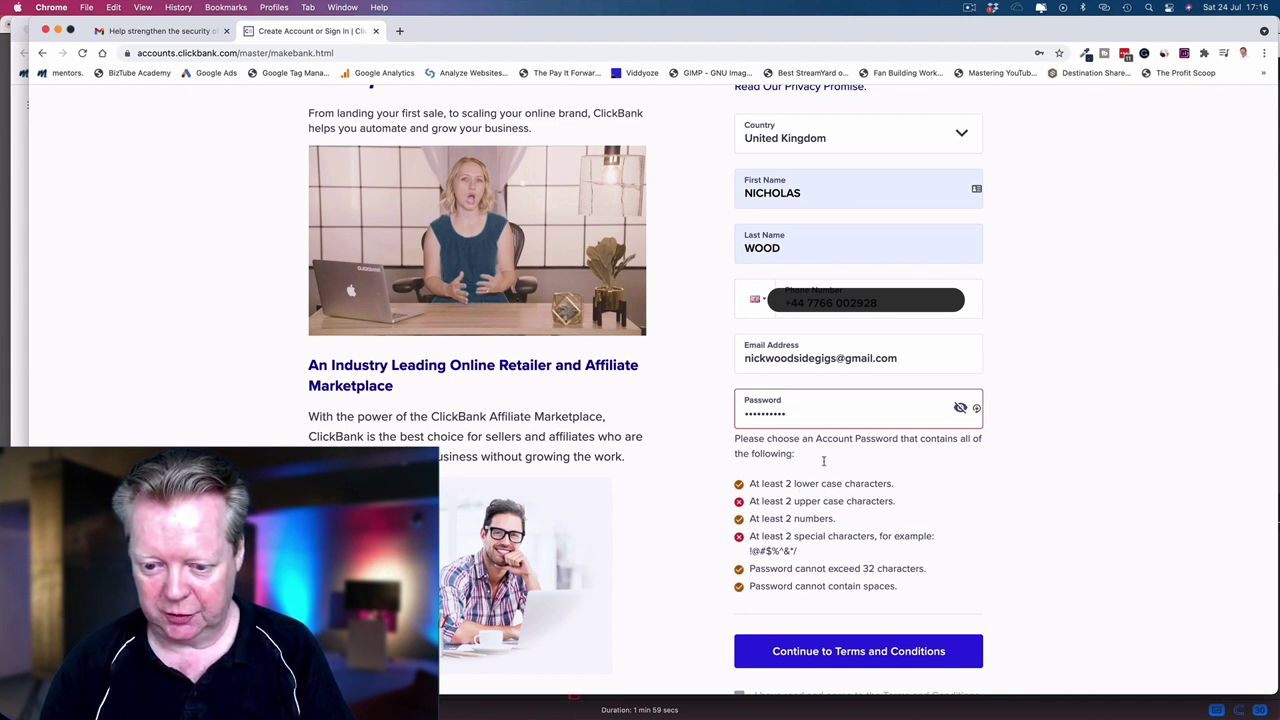
key("super+a")
key("super+v")
scroll(813, 423, "down", 3)
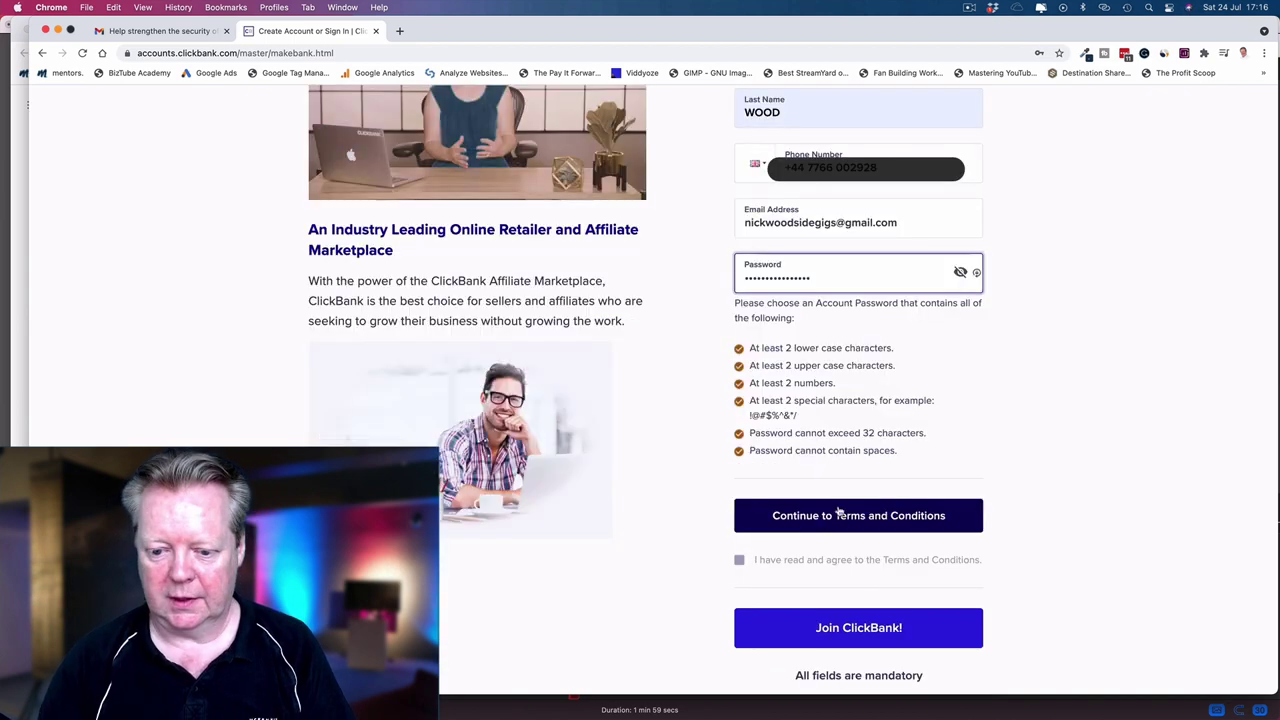
Scroll through the entire Client Contract and choose Accept Terms and Conditions.
left_click(824, 527)
scroll(678, 474, "down", 1)
scroll(678, 474, "down", 4)
scroll(678, 474, "down", 2)
scroll(678, 474, "down", 3)
scroll(678, 474, "down", 3)
scroll(676, 470, "down", 1)
scroll(676, 470, "down", 1)
scroll(677, 474, "down", 2)
scroll(677, 476, "down", 2)
scroll(677, 475, "down", 2)
scroll(676, 474, "down", 2)
scroll(676, 473, "down", 3)
scroll(676, 472, "down", 5)
scroll(676, 471, "down", 3)
scroll(677, 470, "down", 1)
scroll(677, 467, "down", 8)
scroll(677, 467, "down", 5)
scroll(677, 468, "down", 5)
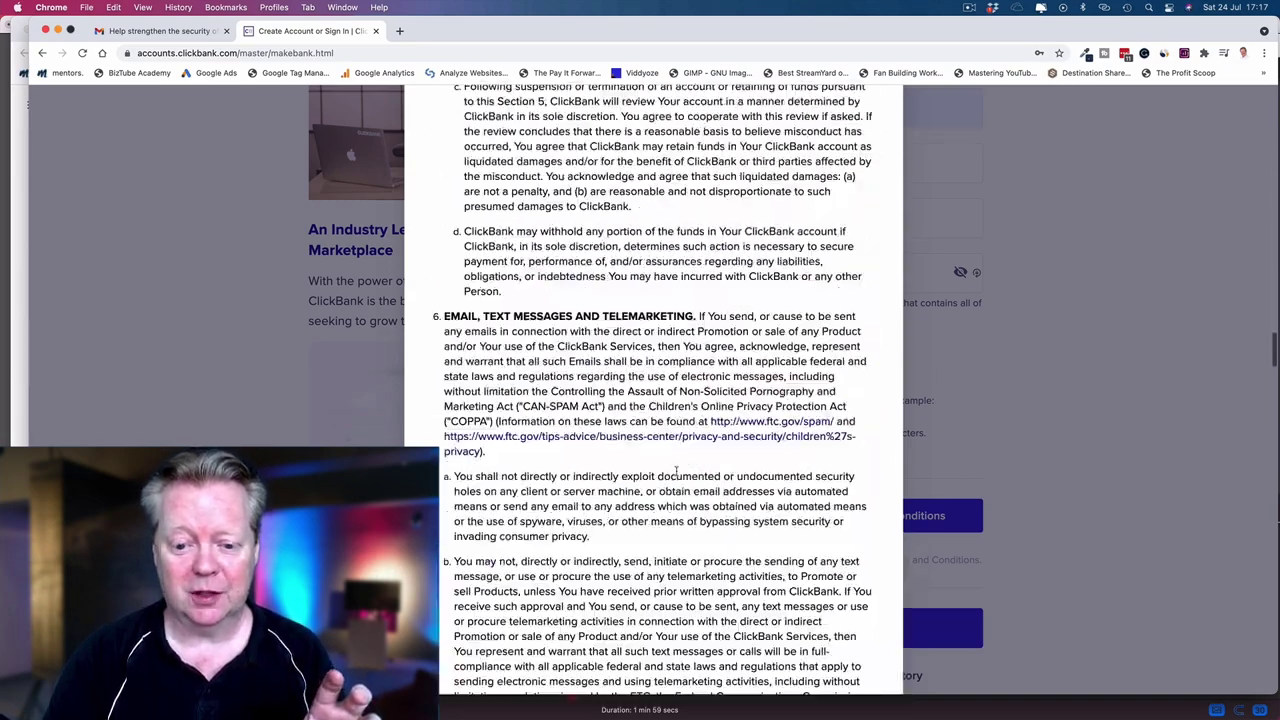
scroll(676, 470, "down", 8)
scroll(676, 470, "down", 5)
scroll(685, 462, "down", 8)
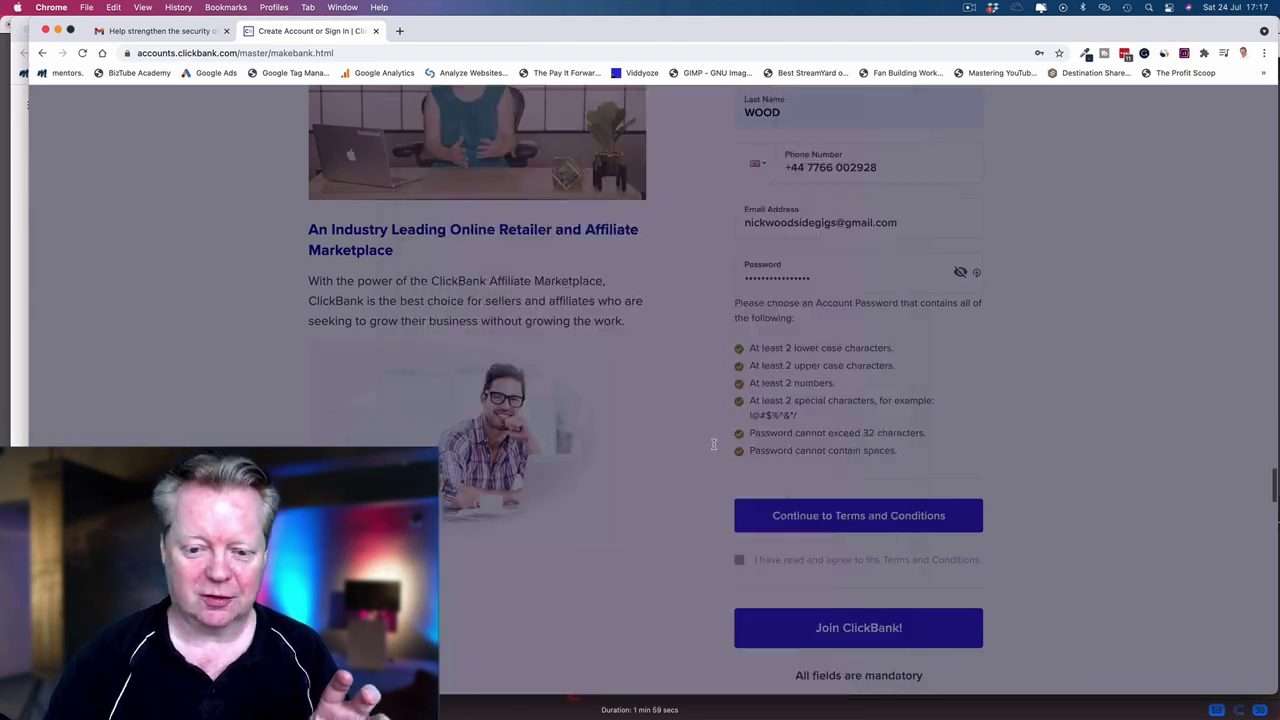
scroll(700, 452, "down", 8)
scroll(713, 444, "down", 5)
scroll(713, 444, "down", 8)
scroll(713, 444, "down", 5)
scroll(714, 444, "down", 5)
scroll(714, 444, "down", 2)
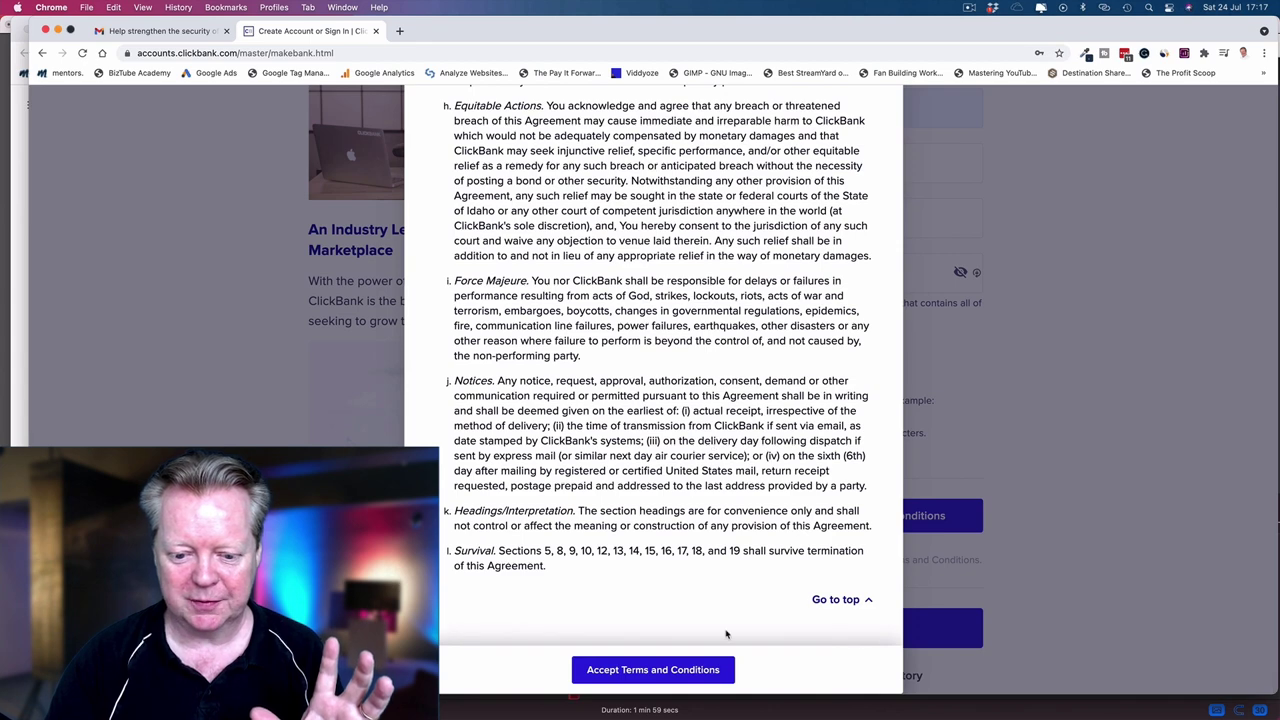
left_click(662, 673)
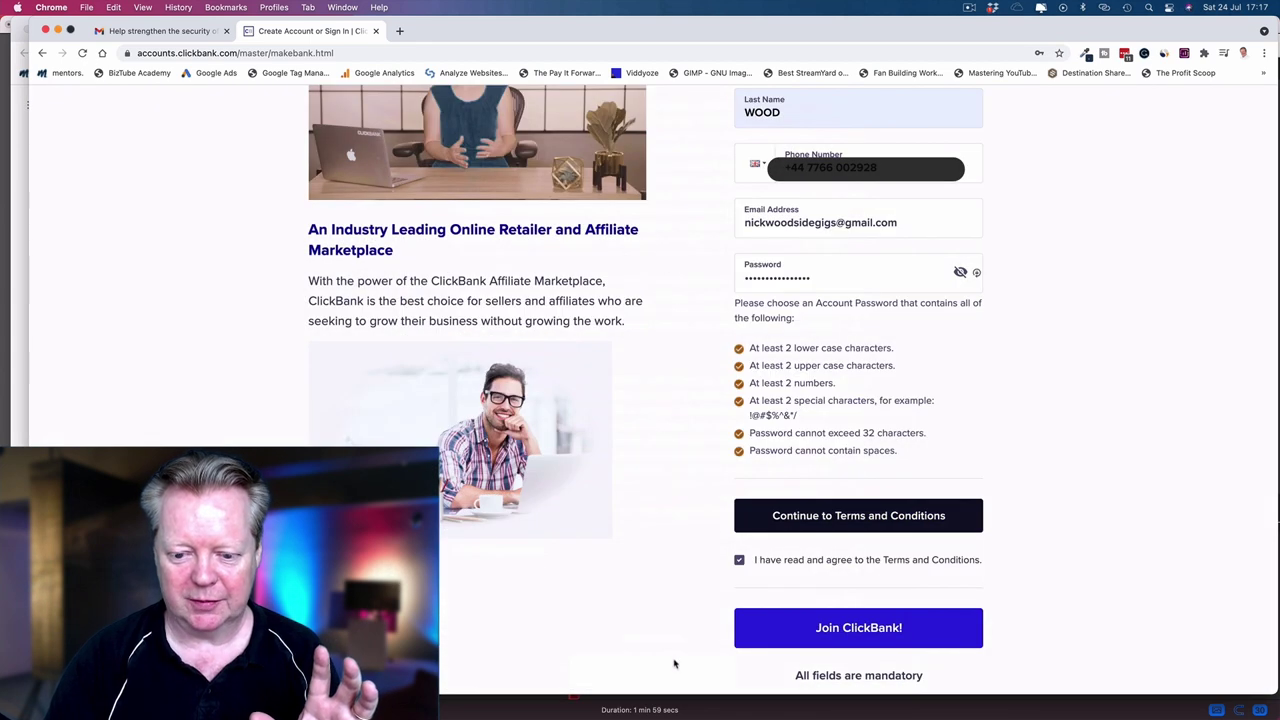
scroll(1006, 560, "down", 3)
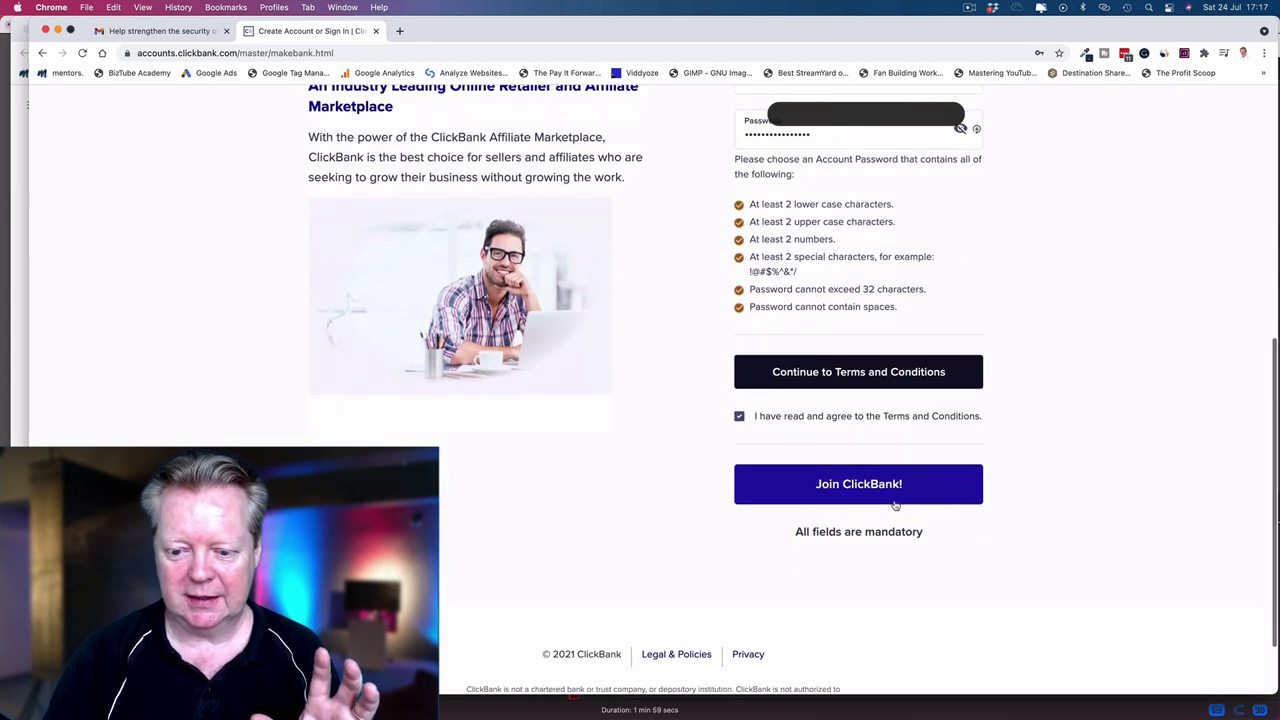
Submit Join ClickBank!, save the login in LastPass, and accept the free affiliate course offer.
left_click(866, 485)
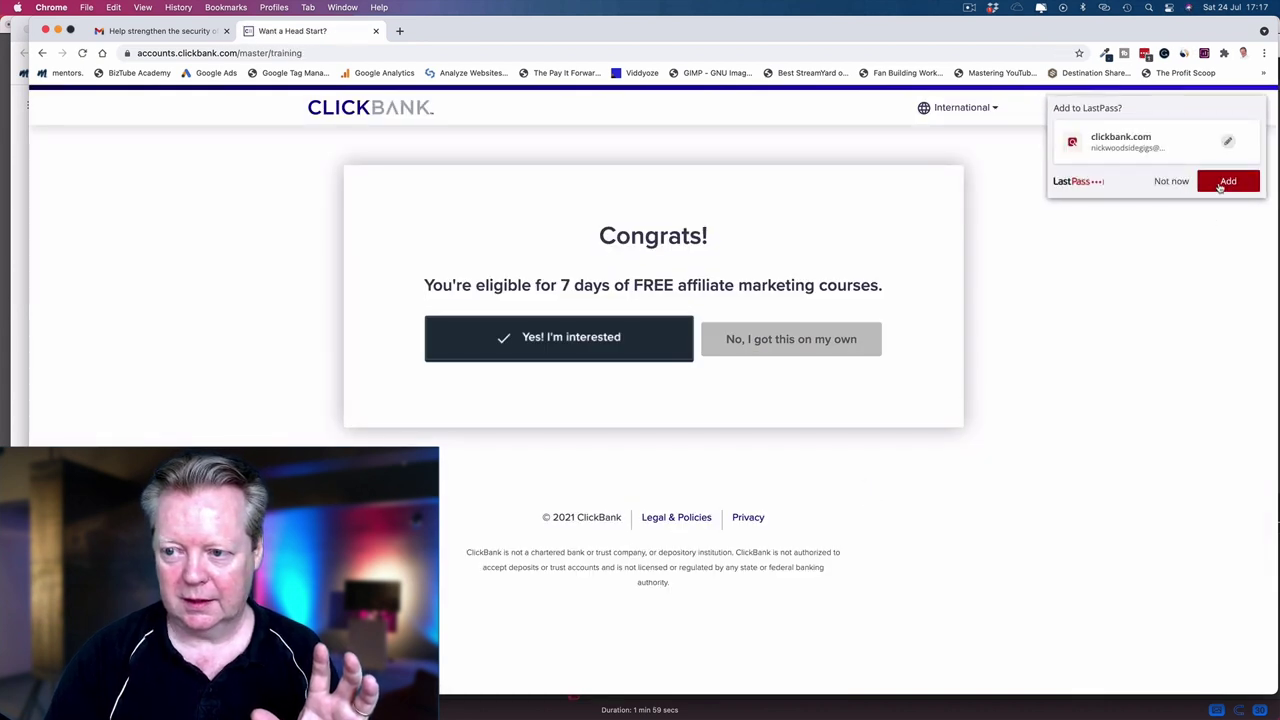
left_click(1220, 185)
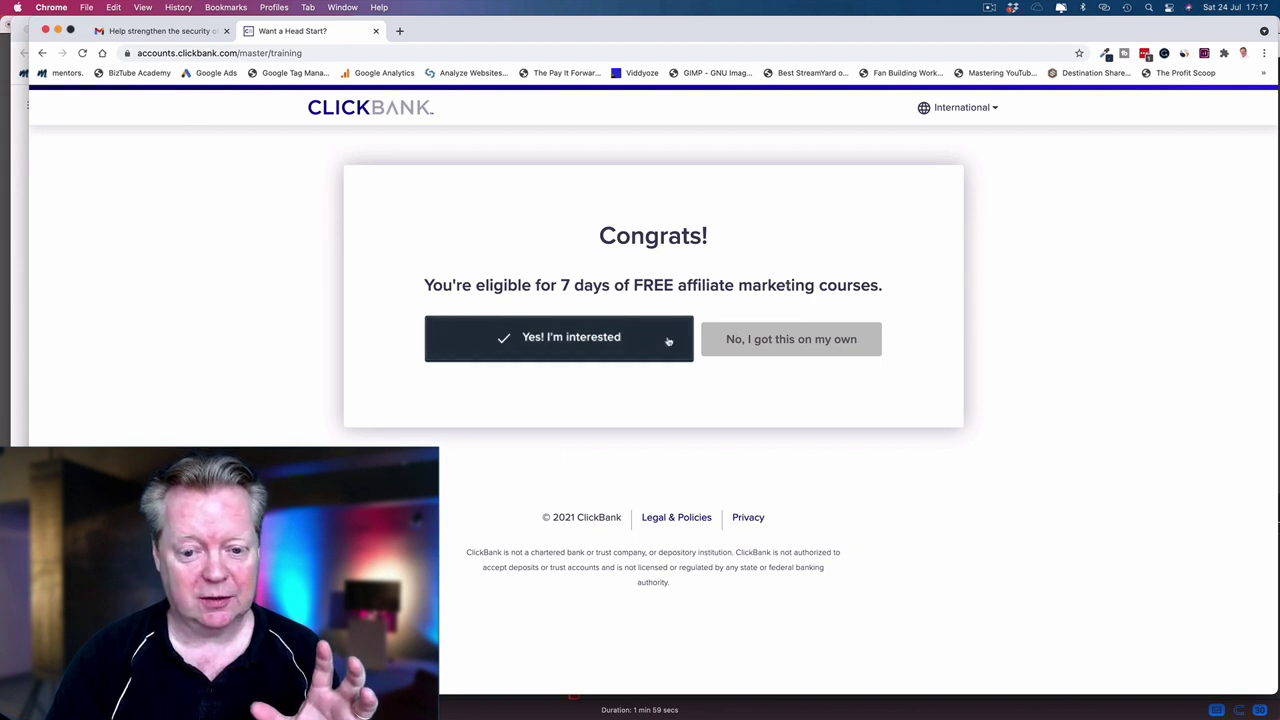
left_click(618, 344)
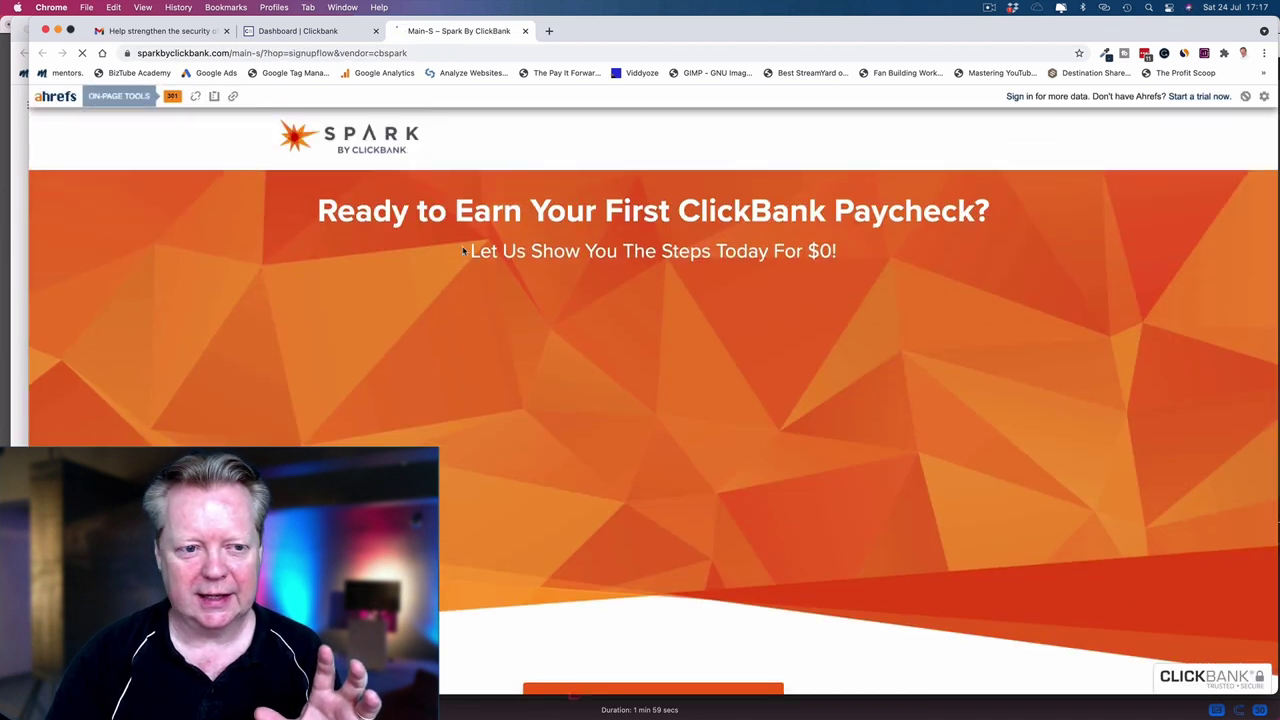
Hide the SEO toolbar on the Spark page and scroll through it top to bottom.
left_click(1245, 96)
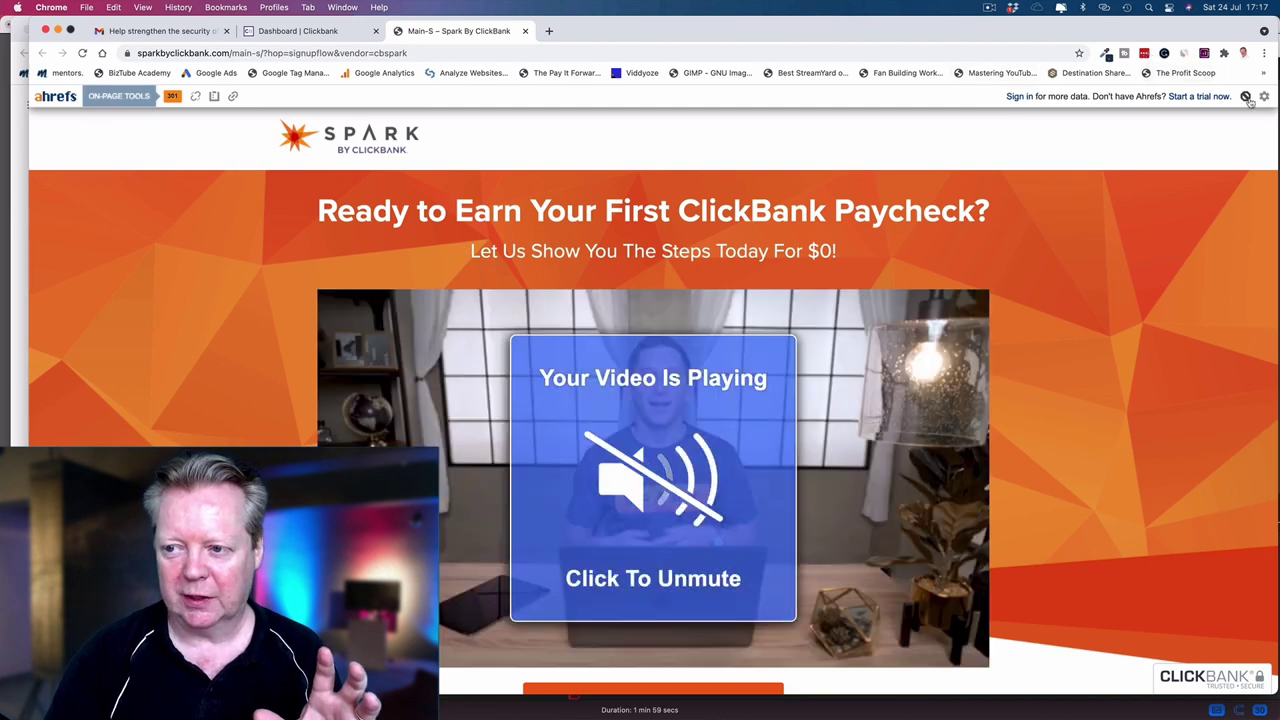
left_click(1219, 130)
mouse_move(653, 478)
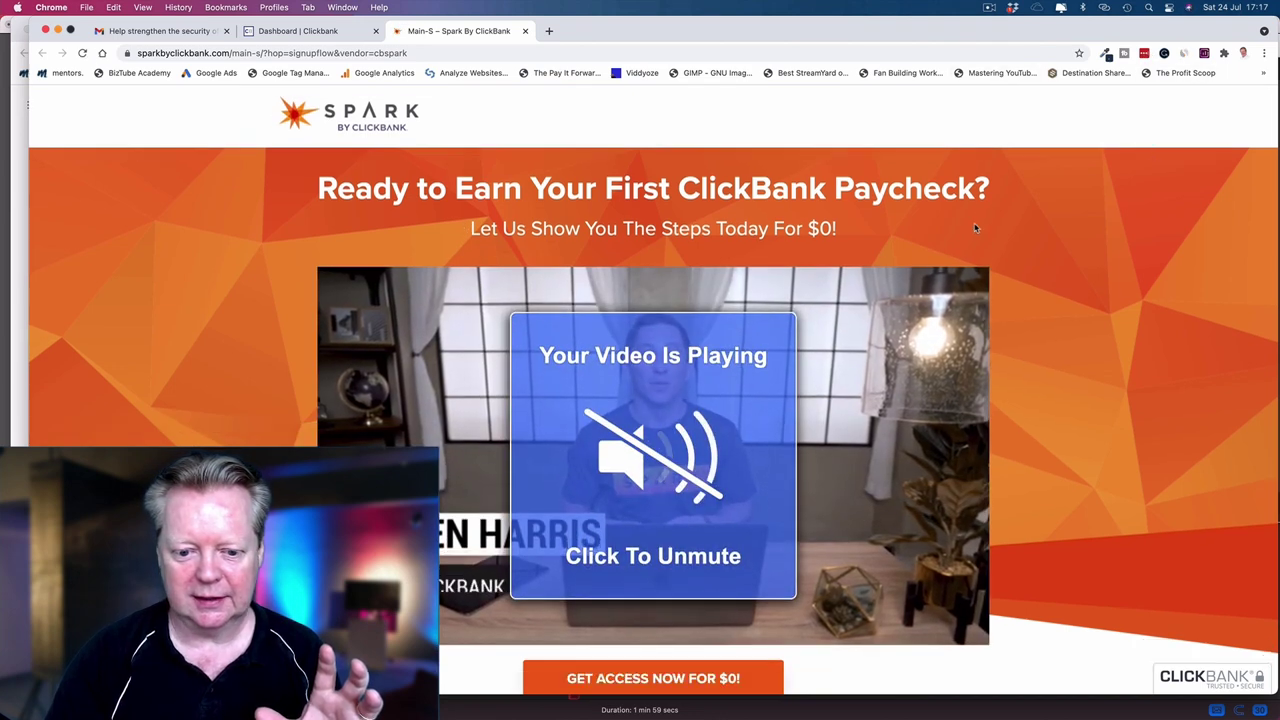
scroll(848, 295, "down", 1)
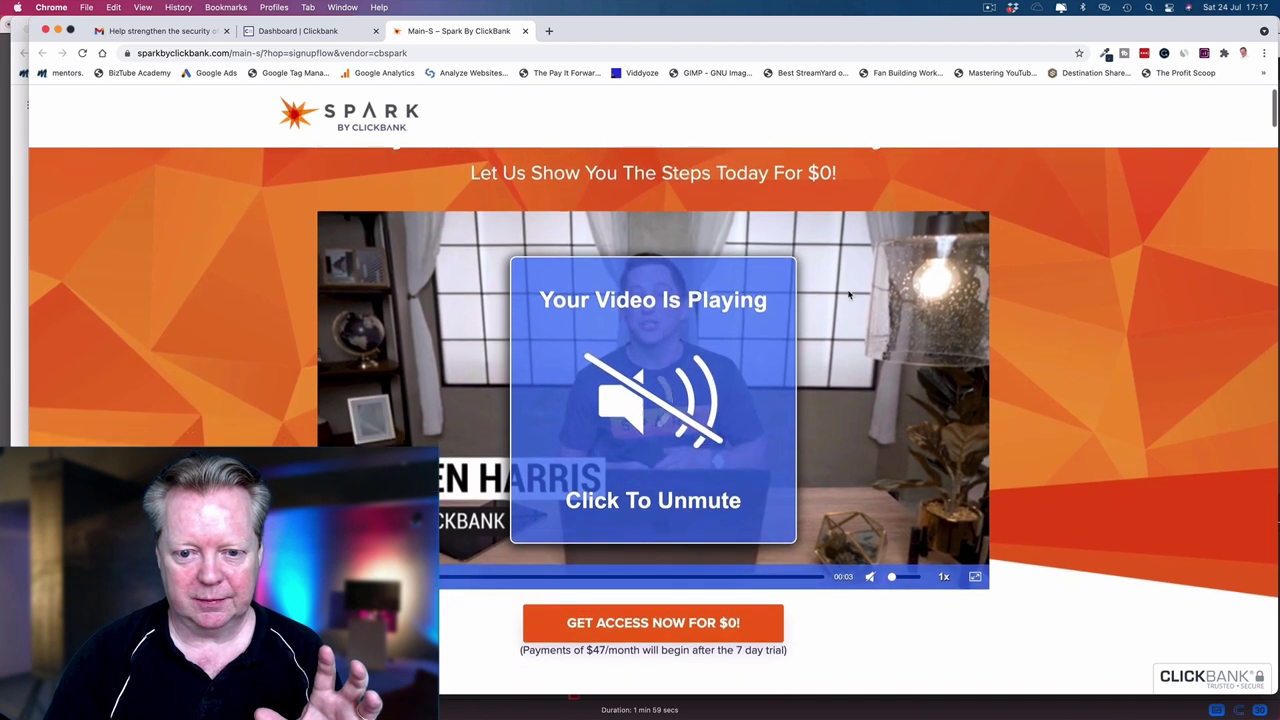
scroll(700, 350, "down", 3)
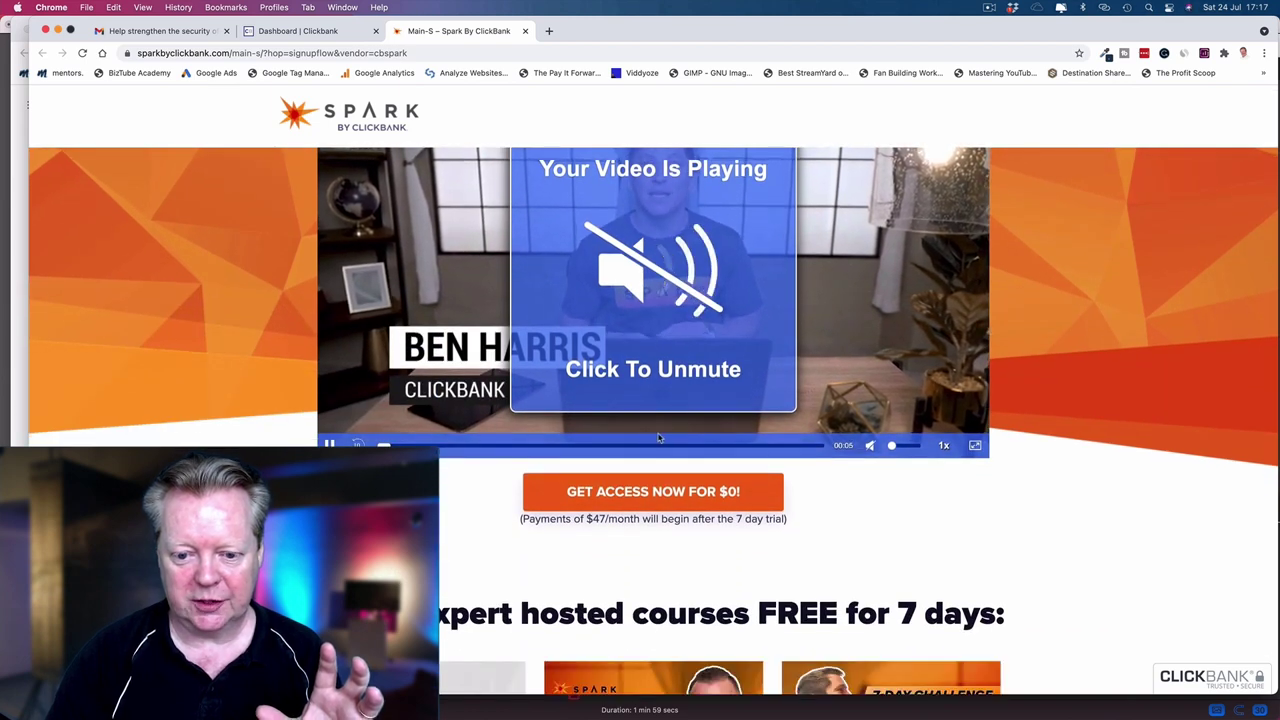
scroll(657, 390, "down", 1)
scroll(657, 390, "down", 2)
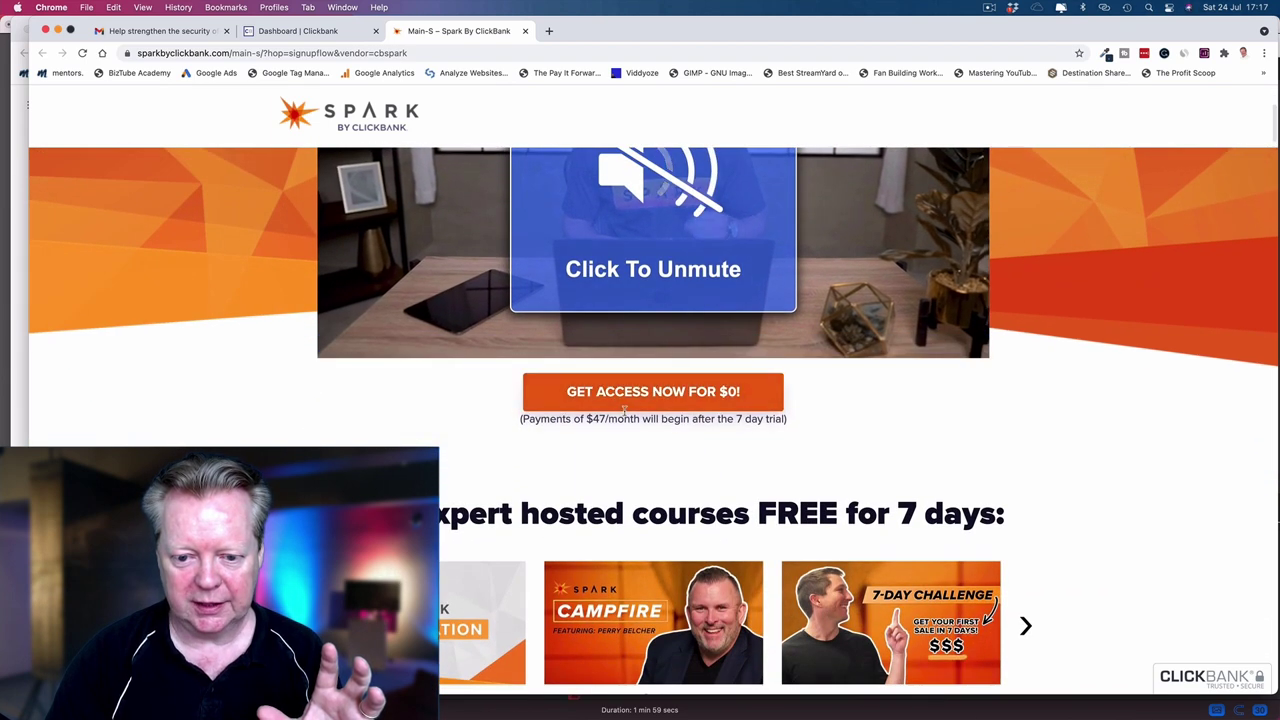
scroll(640, 410, "down", 1)
scroll(651, 406, "down", 2)
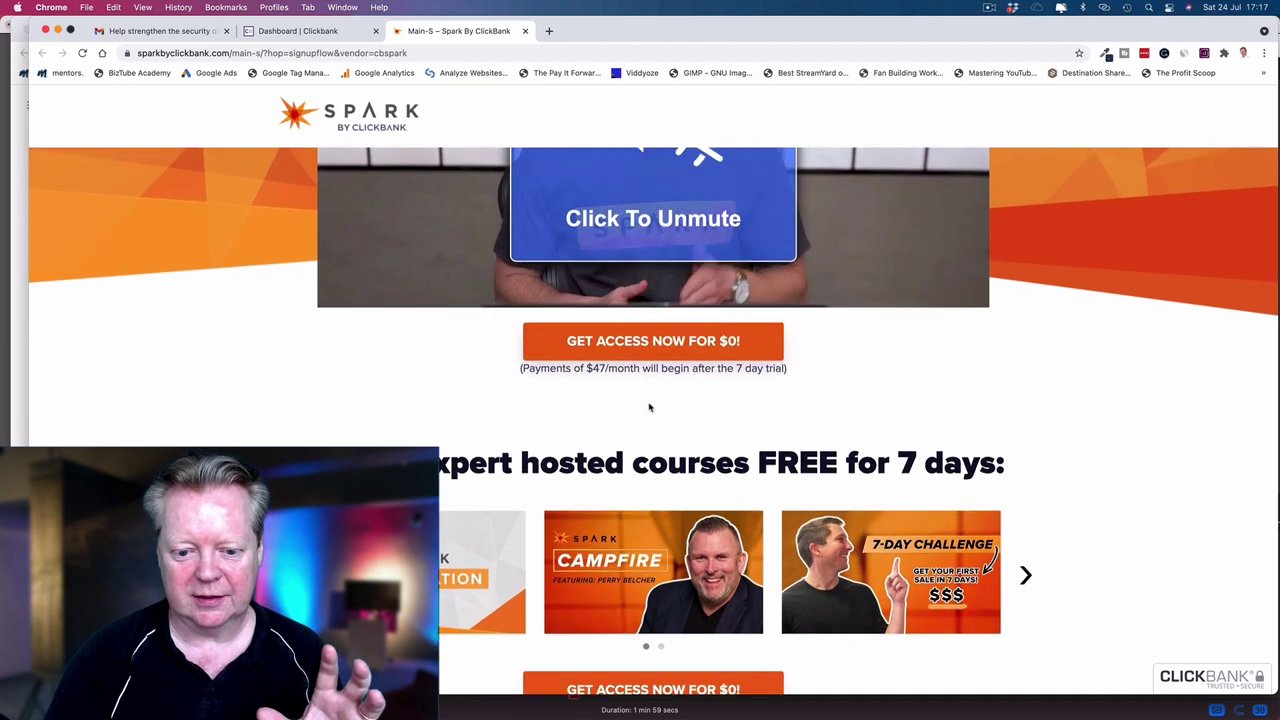
scroll(650, 406, "down", 2)
scroll(650, 406, "down", 1)
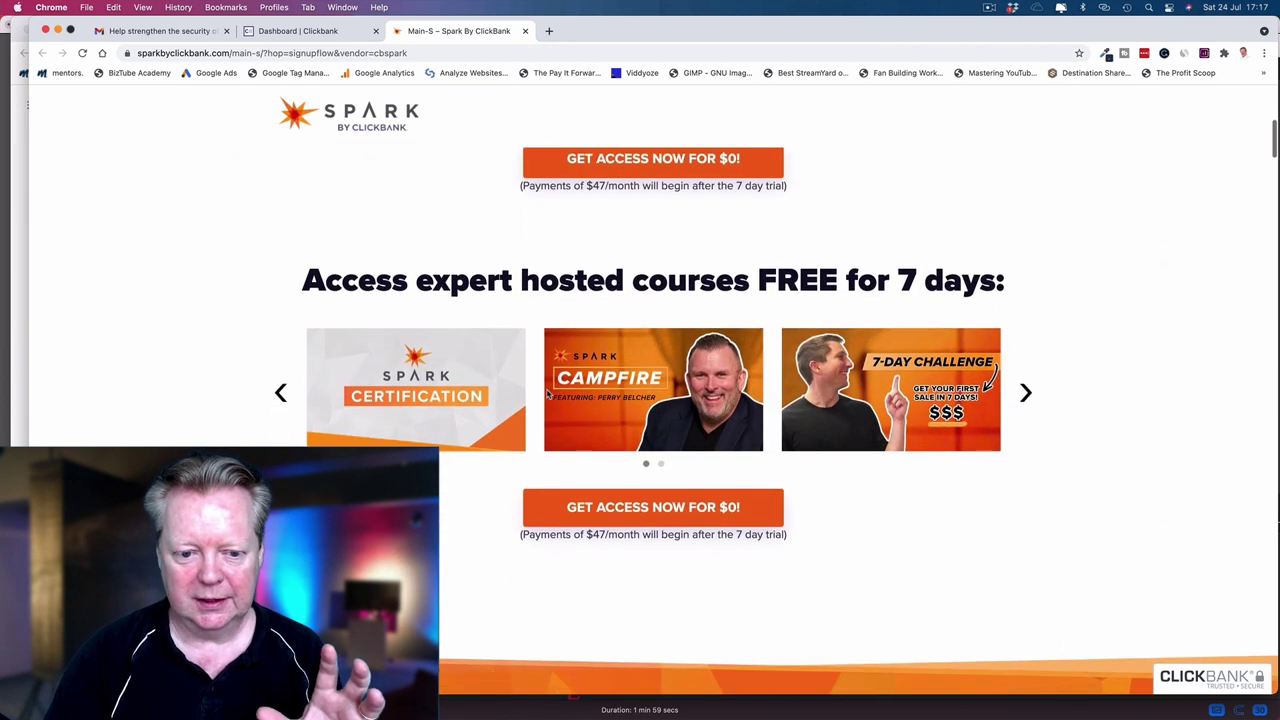
scroll(640, 300, "up", 2)
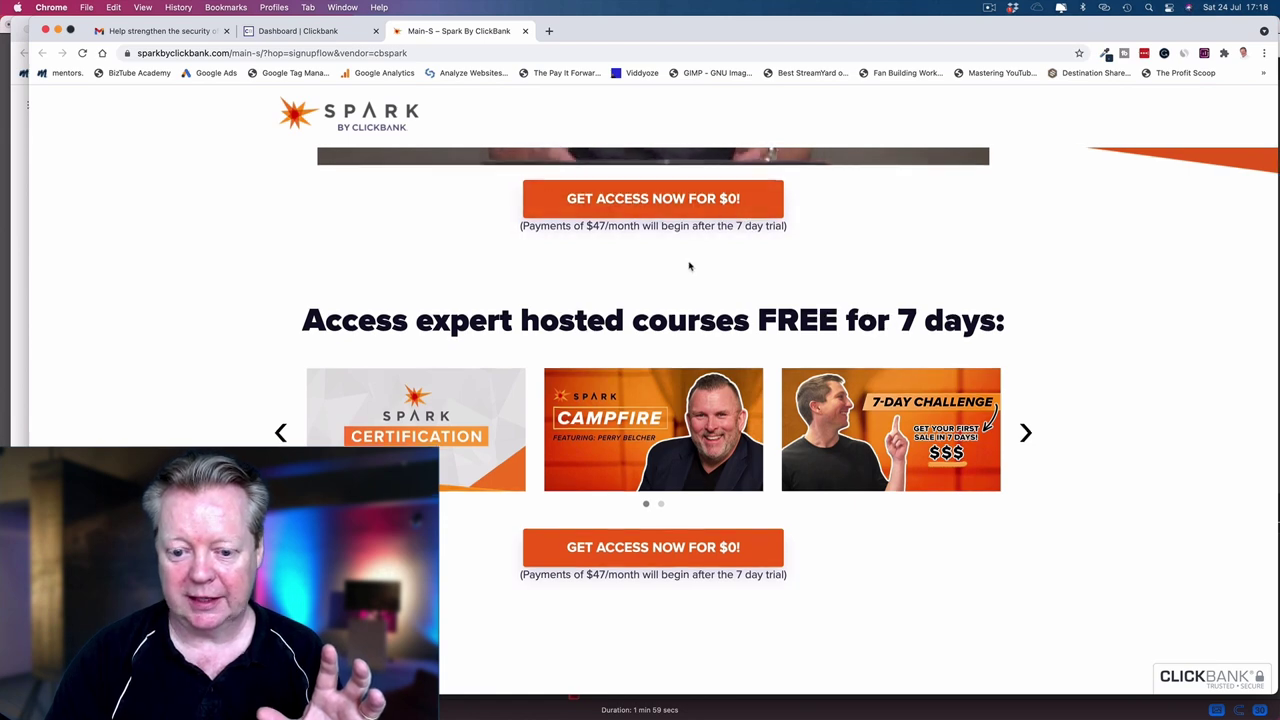
scroll(689, 264, "down", 5)
scroll(689, 266, "down", 2)
scroll(689, 266, "down", 2)
scroll(689, 266, "down", 2)
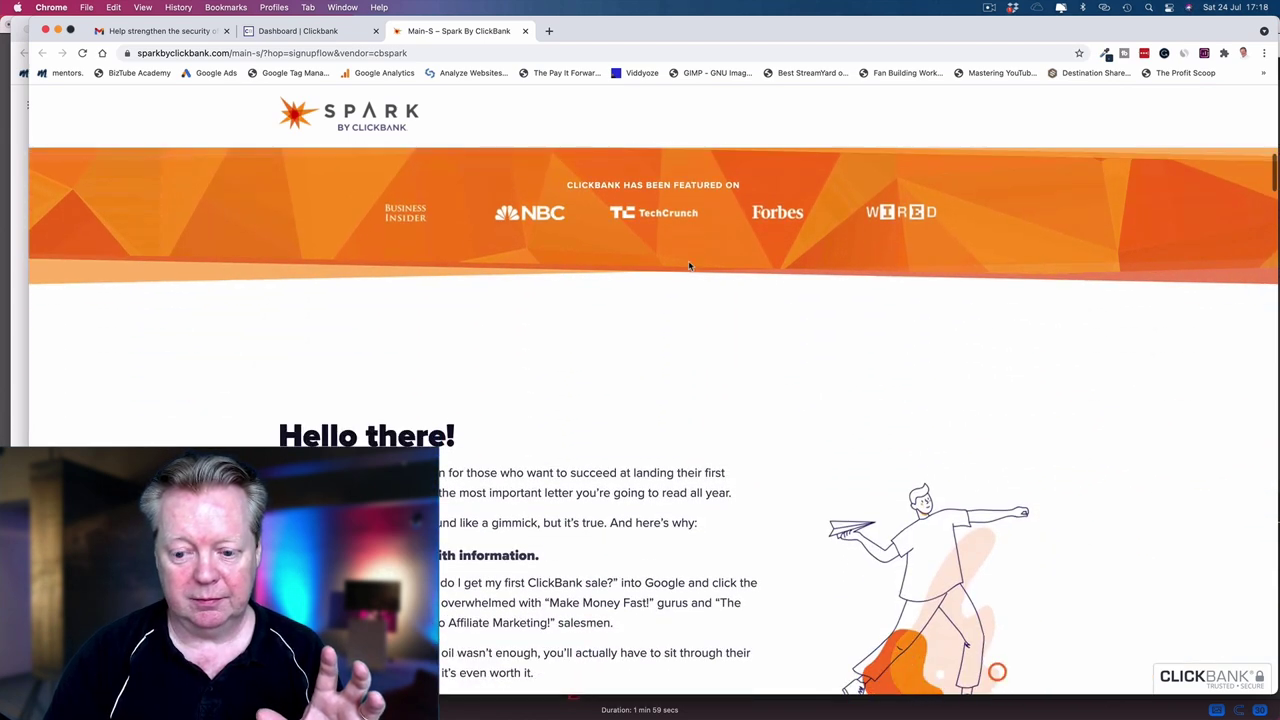
scroll(689, 266, "down", 4)
scroll(689, 266, "down", 2)
scroll(689, 265, "down", 2)
scroll(689, 265, "down", 1)
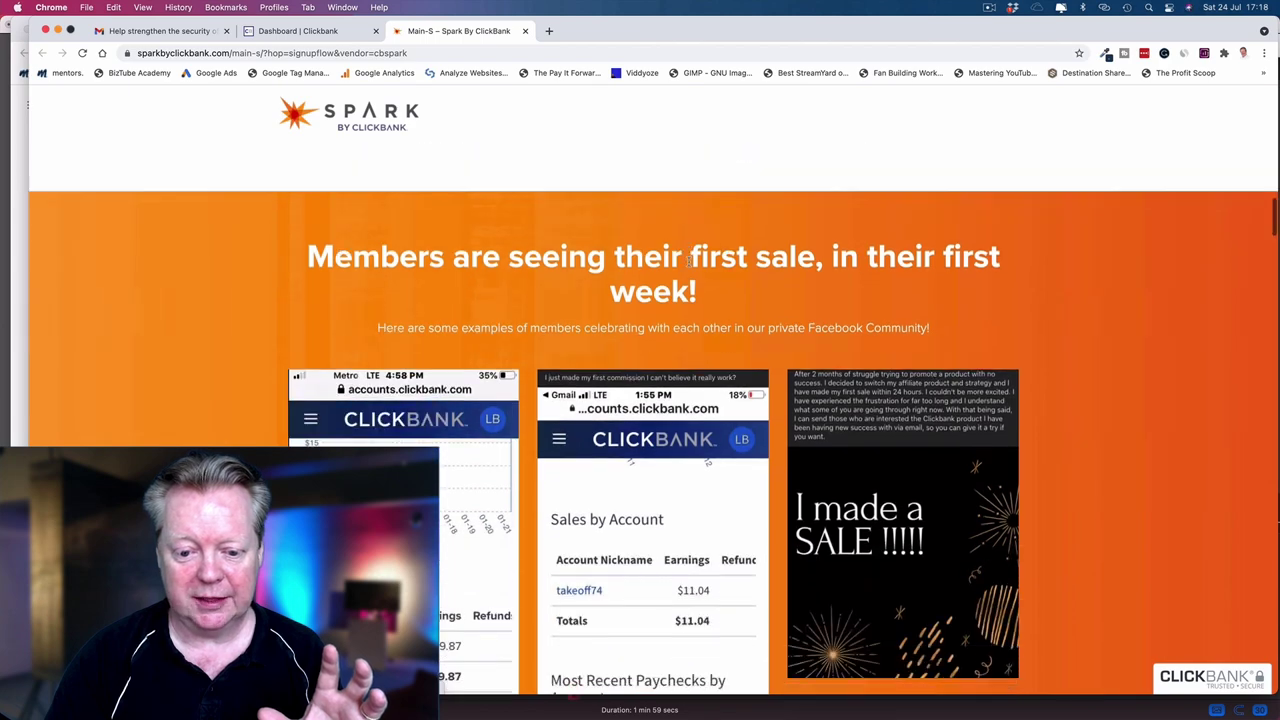
scroll(689, 265, "down", 1)
scroll(689, 265, "down", 2)
scroll(689, 264, "down", 2)
scroll(689, 264, "down", 2)
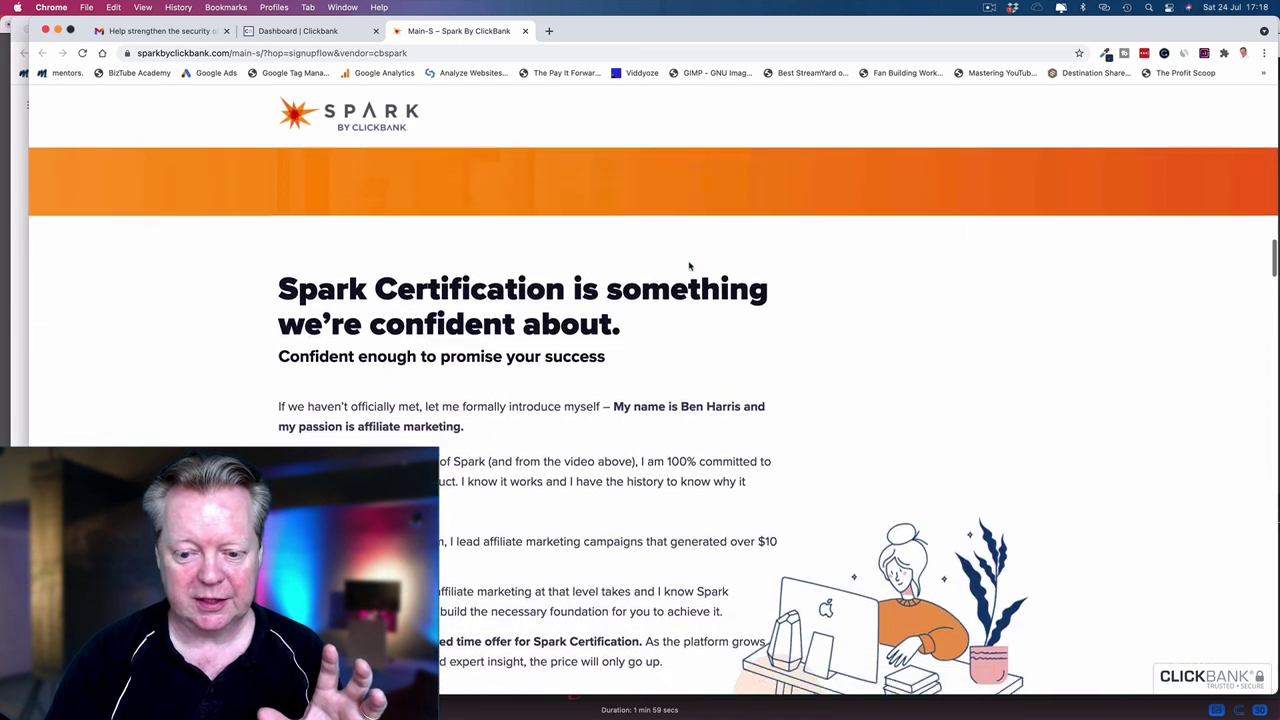
scroll(689, 263, "down", 1)
scroll(689, 262, "down", 2)
scroll(689, 262, "down", 1)
scroll(689, 262, "up", 5)
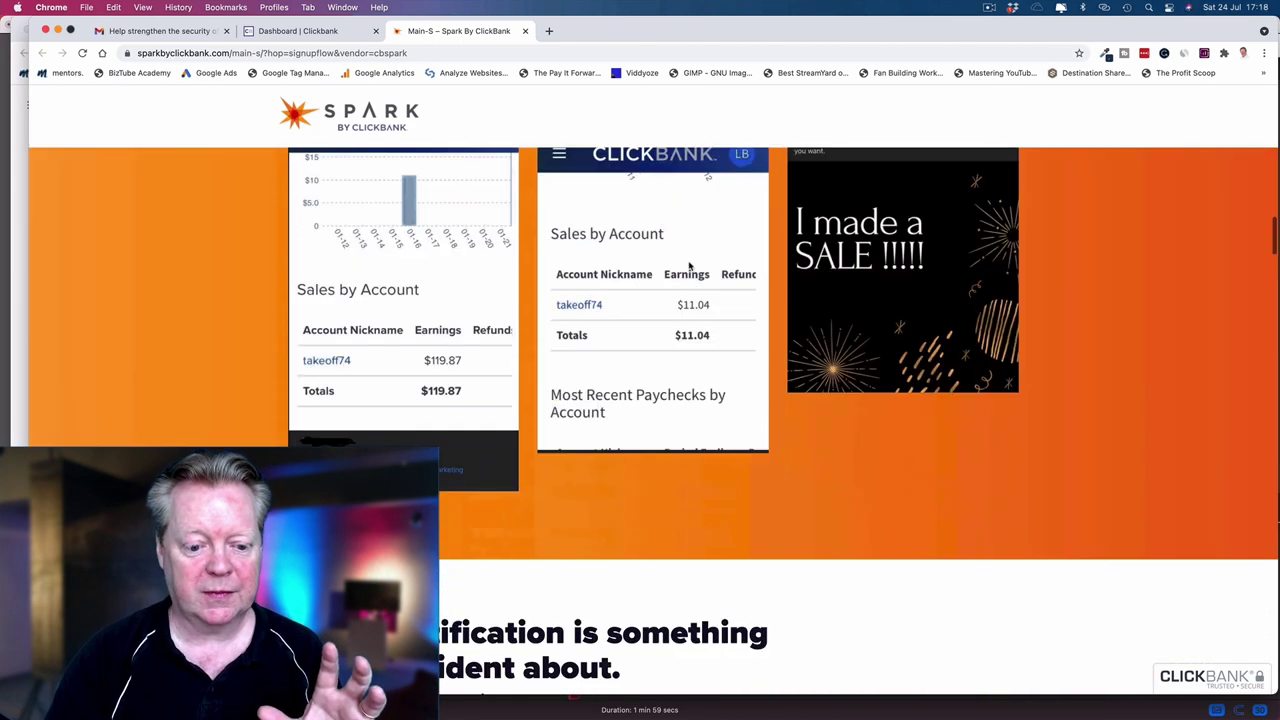
scroll(689, 263, "up", 5)
scroll(688, 263, "up", 10)
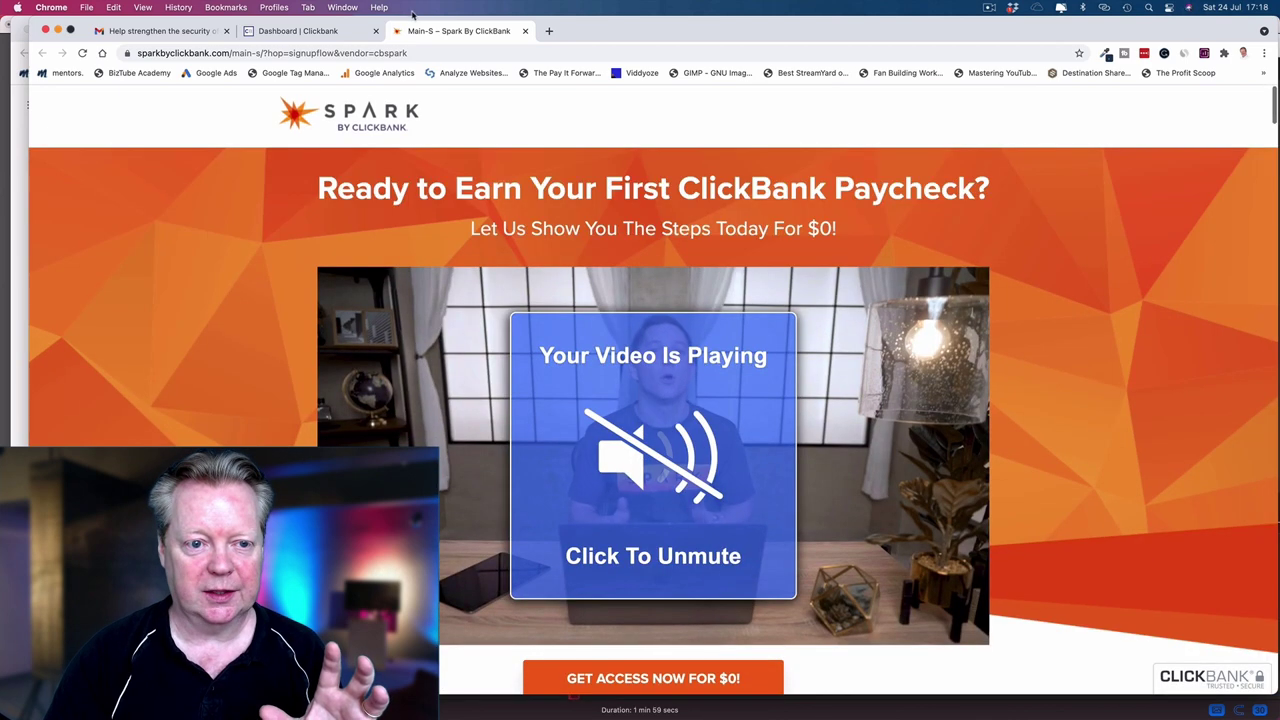
Back on the Dashboard tab, accept the notice and download the suppression list CSV.
left_click(329, 34)
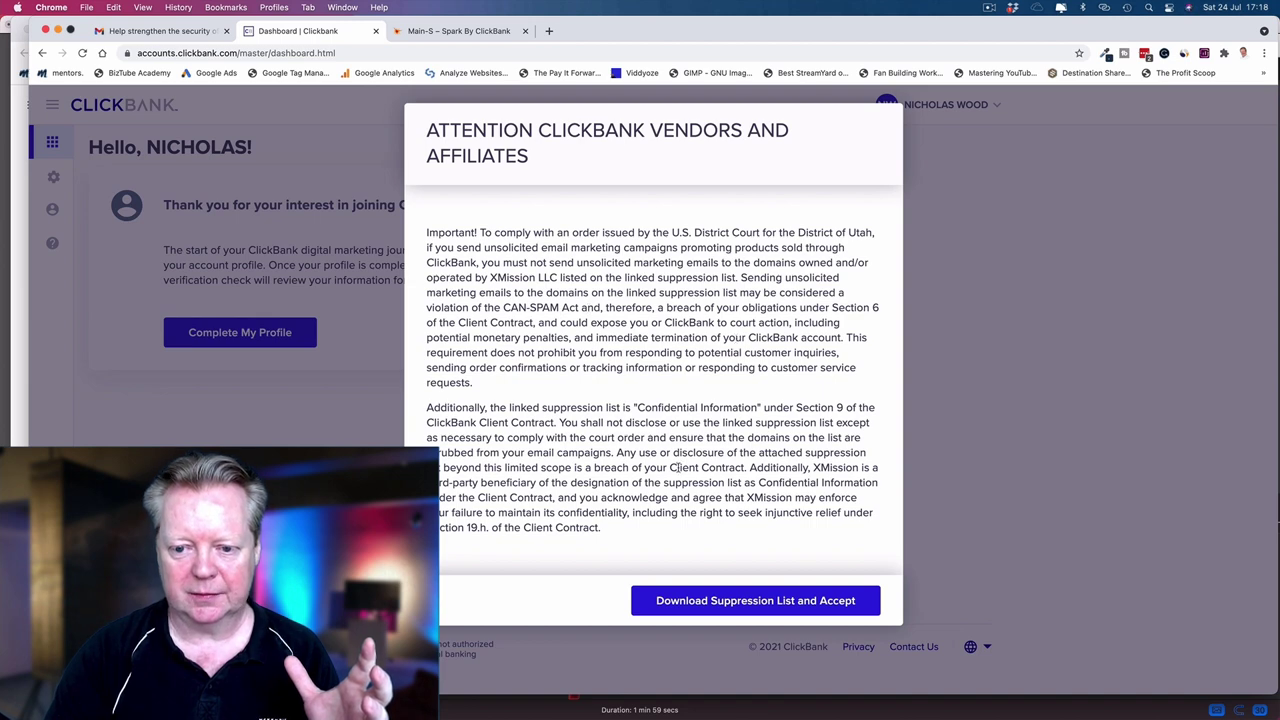
left_click(760, 601)
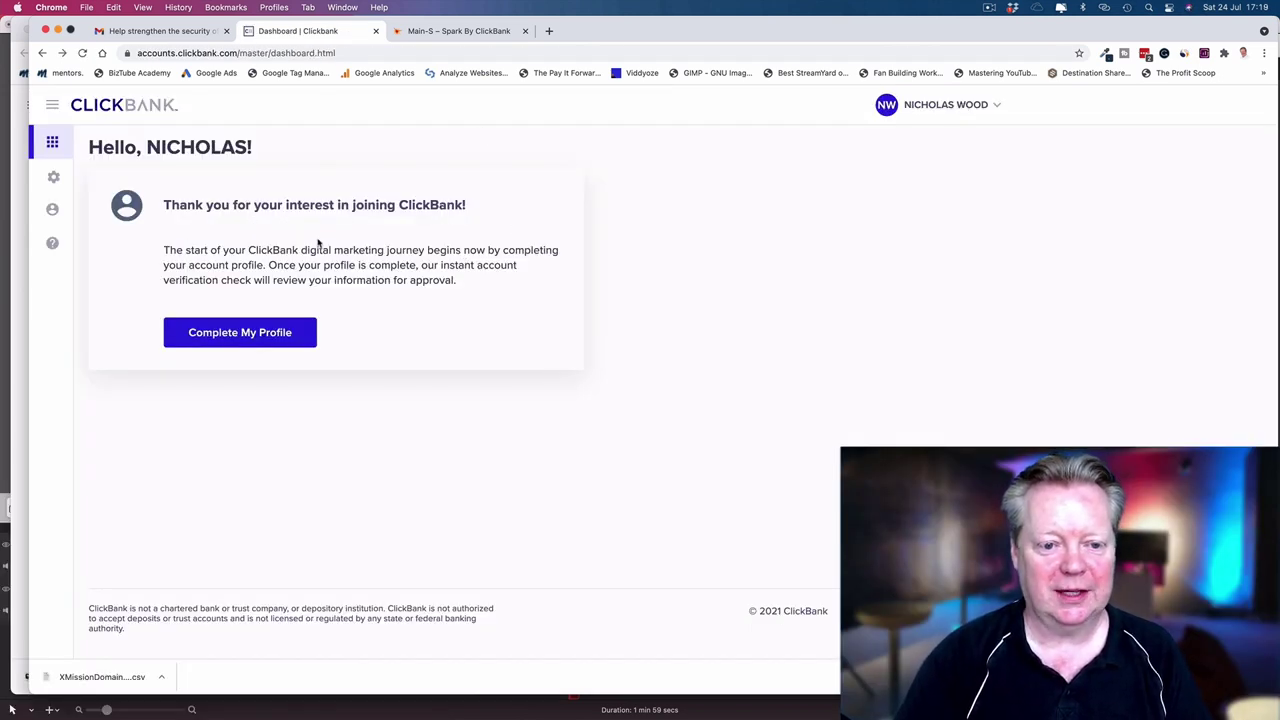
Scroll through the profile form and review the payee name explanation.
left_click(247, 335)
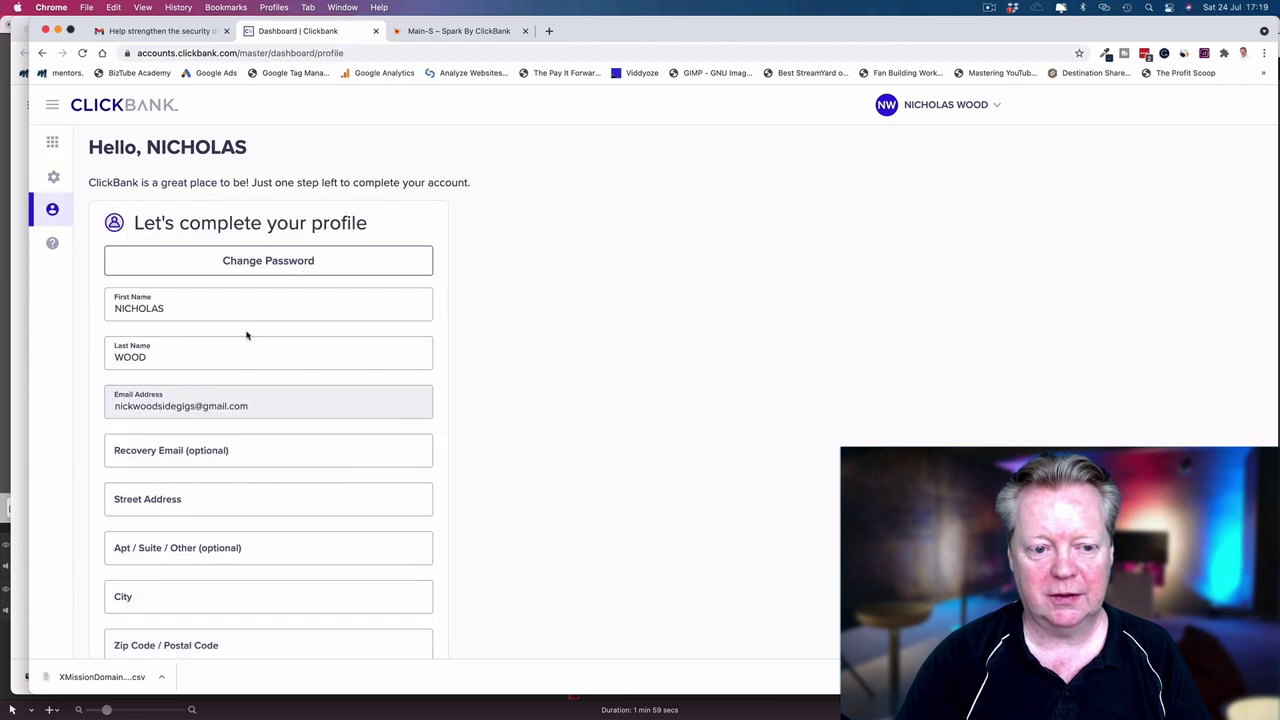
scroll(344, 282, "down", 1)
scroll(346, 281, "down", 5)
scroll(348, 280, "down", 1)
scroll(349, 279, "down", 1)
scroll(349, 279, "down", 2)
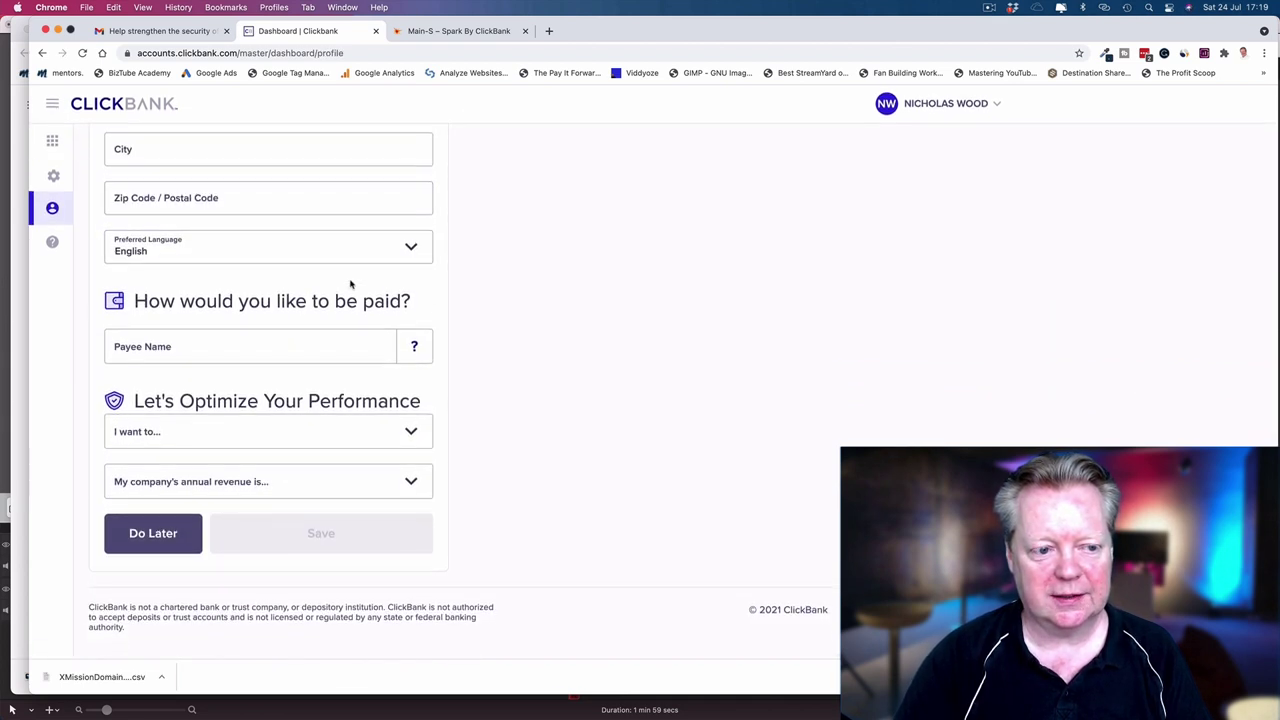
left_click(314, 343)
left_click(414, 347)
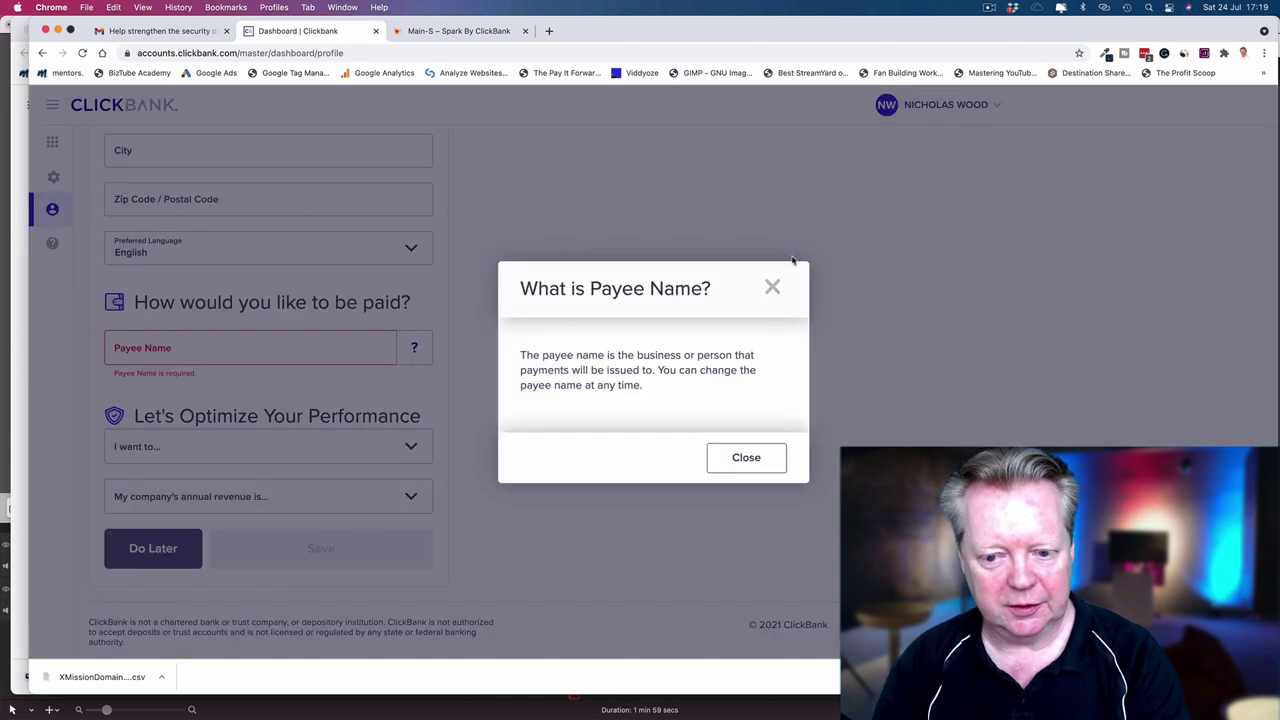
left_click(770, 286)
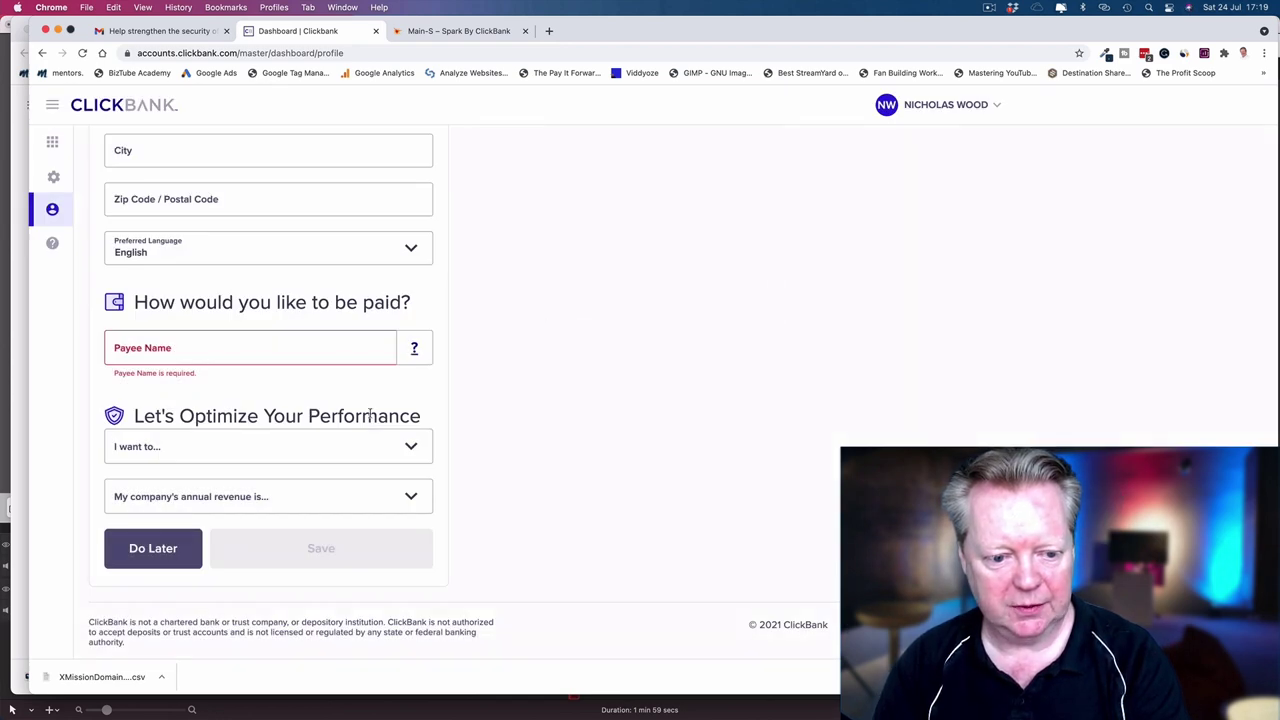
Set the goal to promoting products as an affiliate and annual revenue to $25K–$100K.
left_click(411, 447)
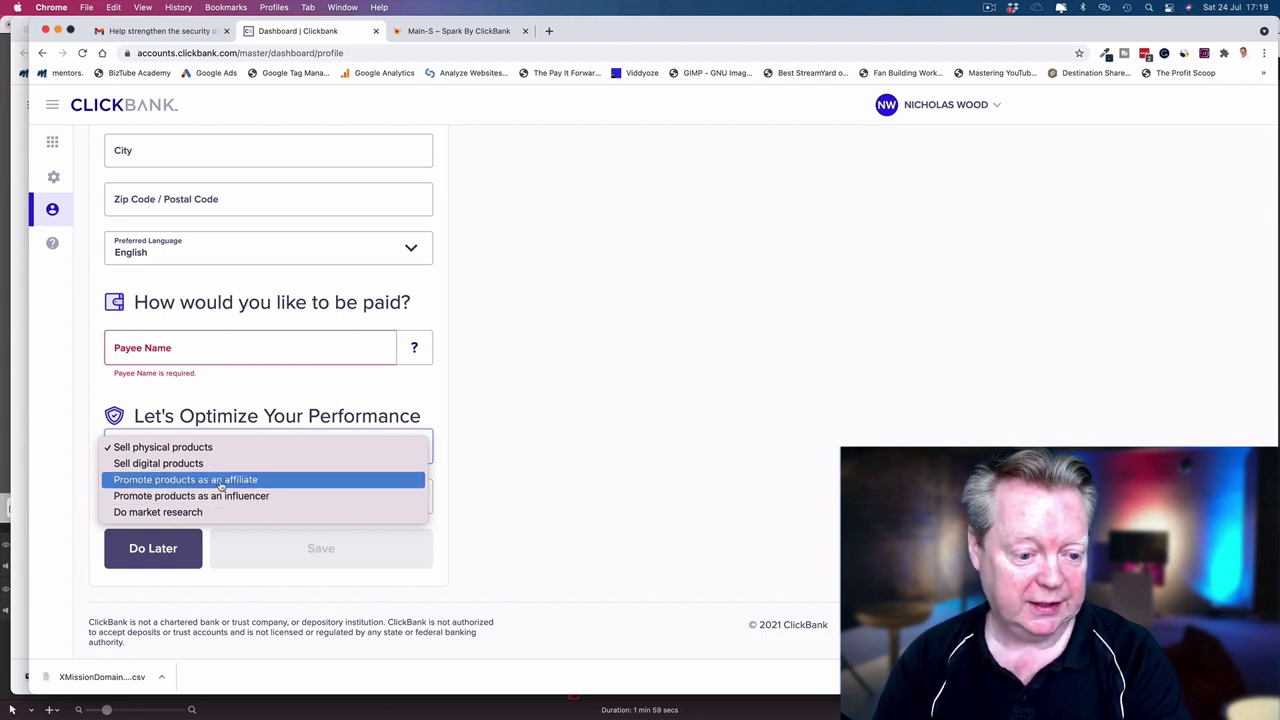
left_click(221, 484)
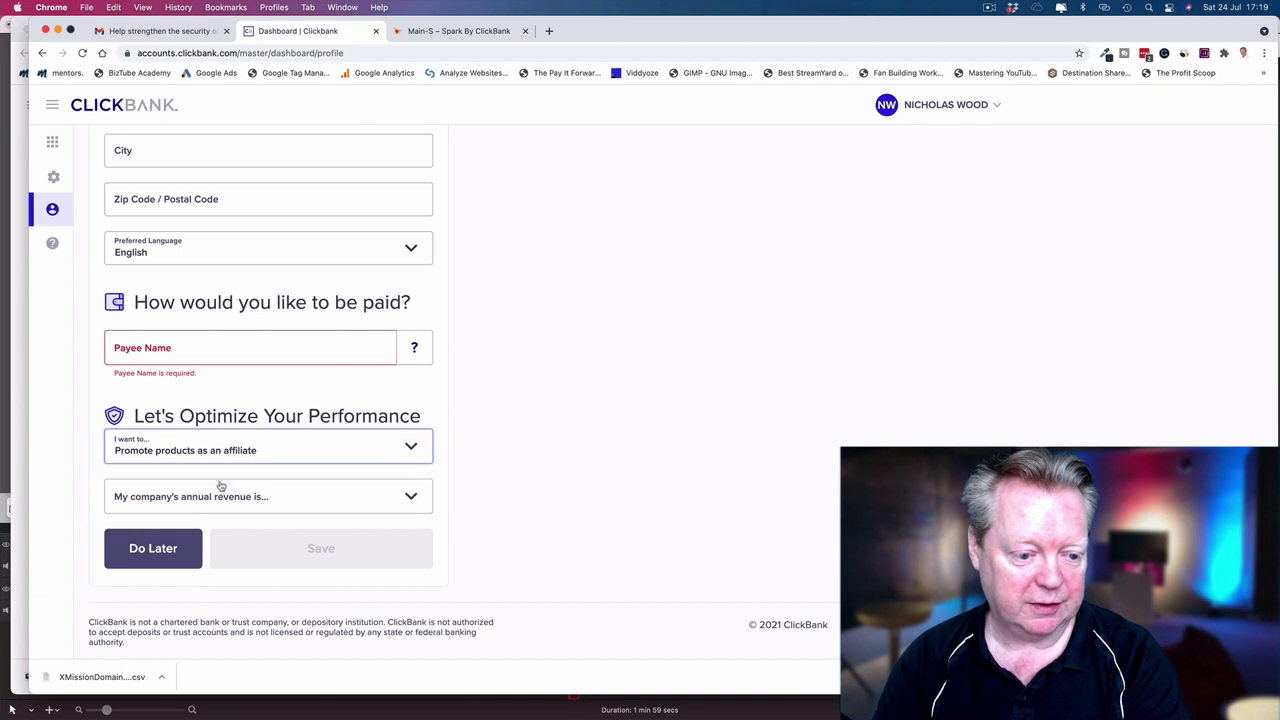
left_click(335, 506)
left_click(310, 515)
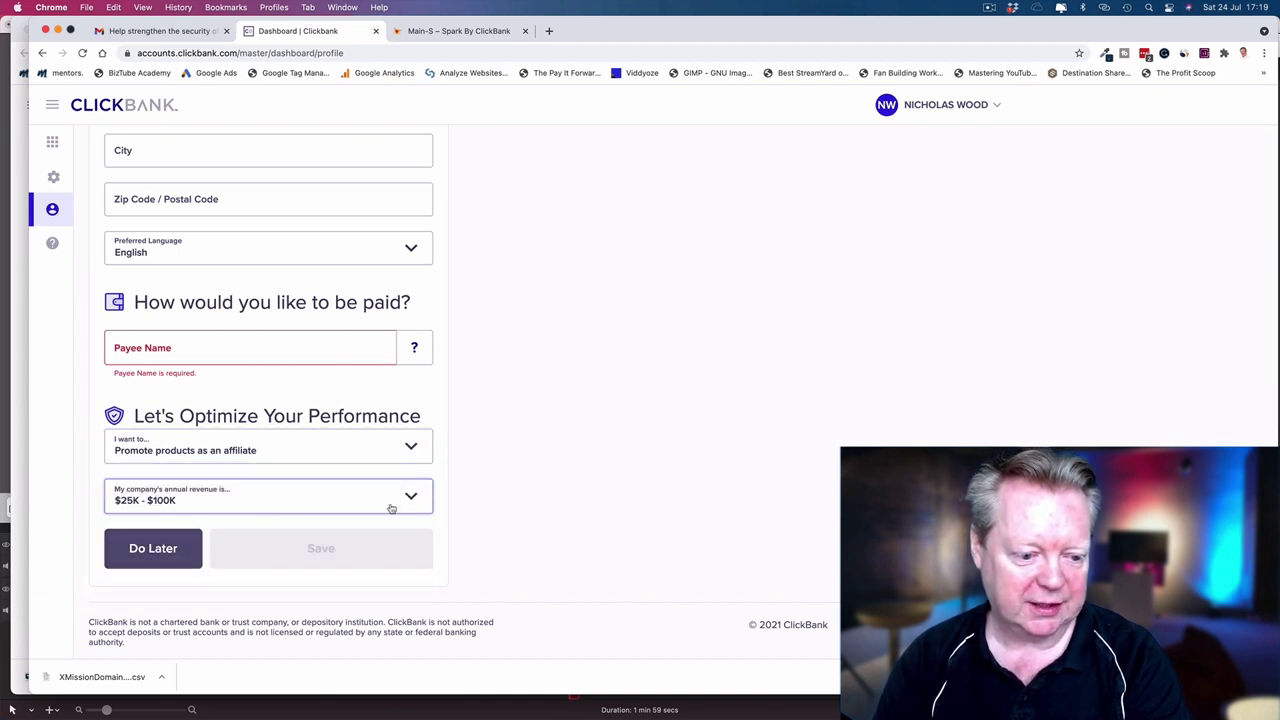
left_click(153, 548)
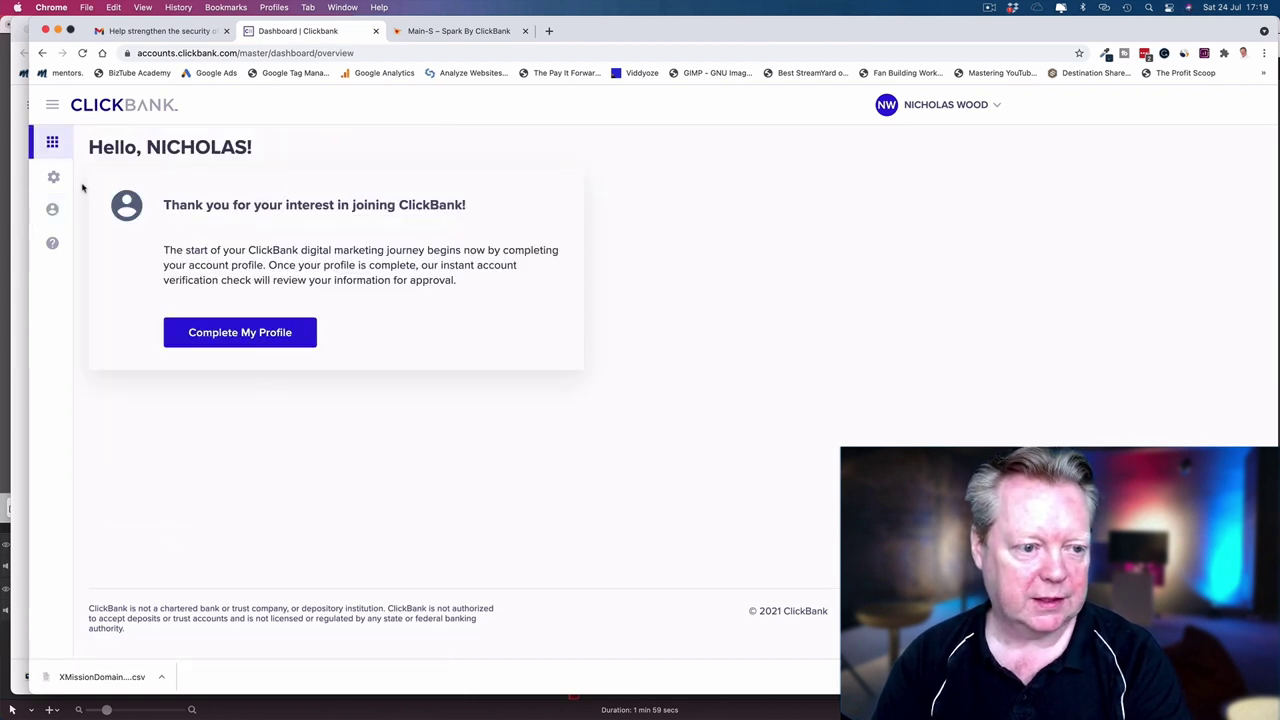
Look over the account's payment settings page.
left_click(52, 179)
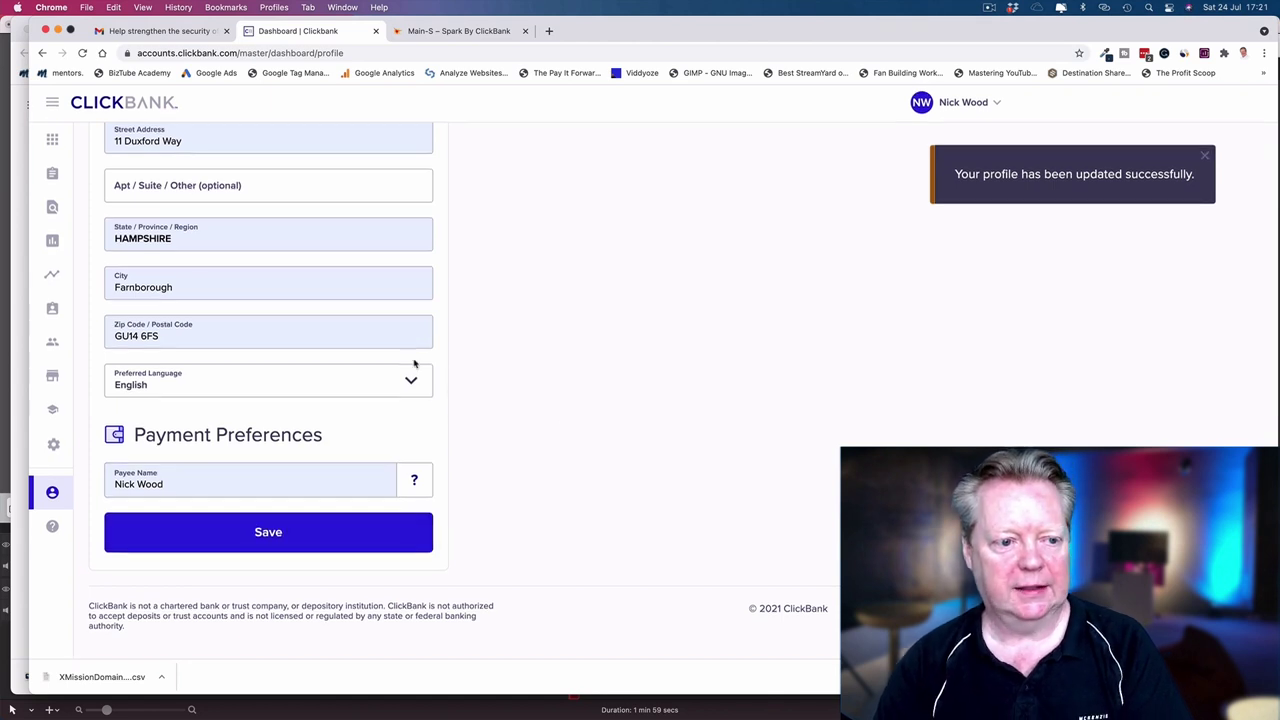
scroll(246, 294, "up", 1)
scroll(246, 291, "up", 5)
scroll(246, 291, "down", 1)
scroll(246, 291, "down", 2)
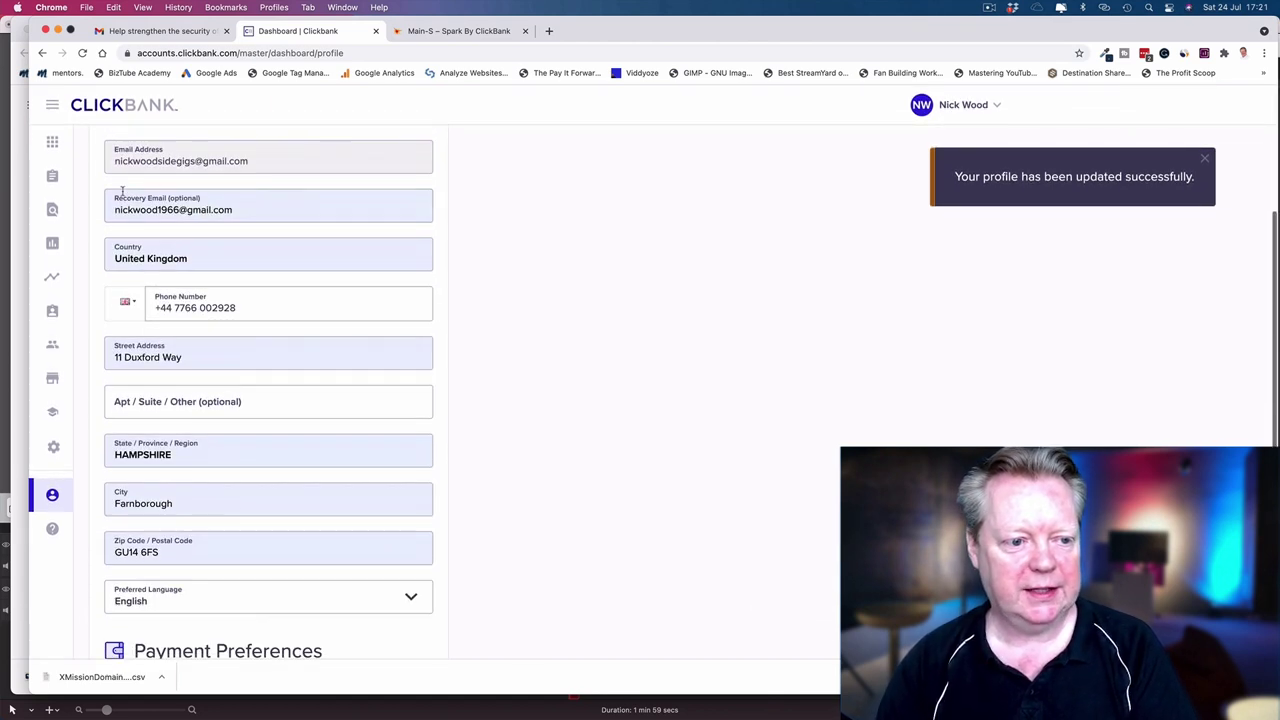
left_click(53, 177)
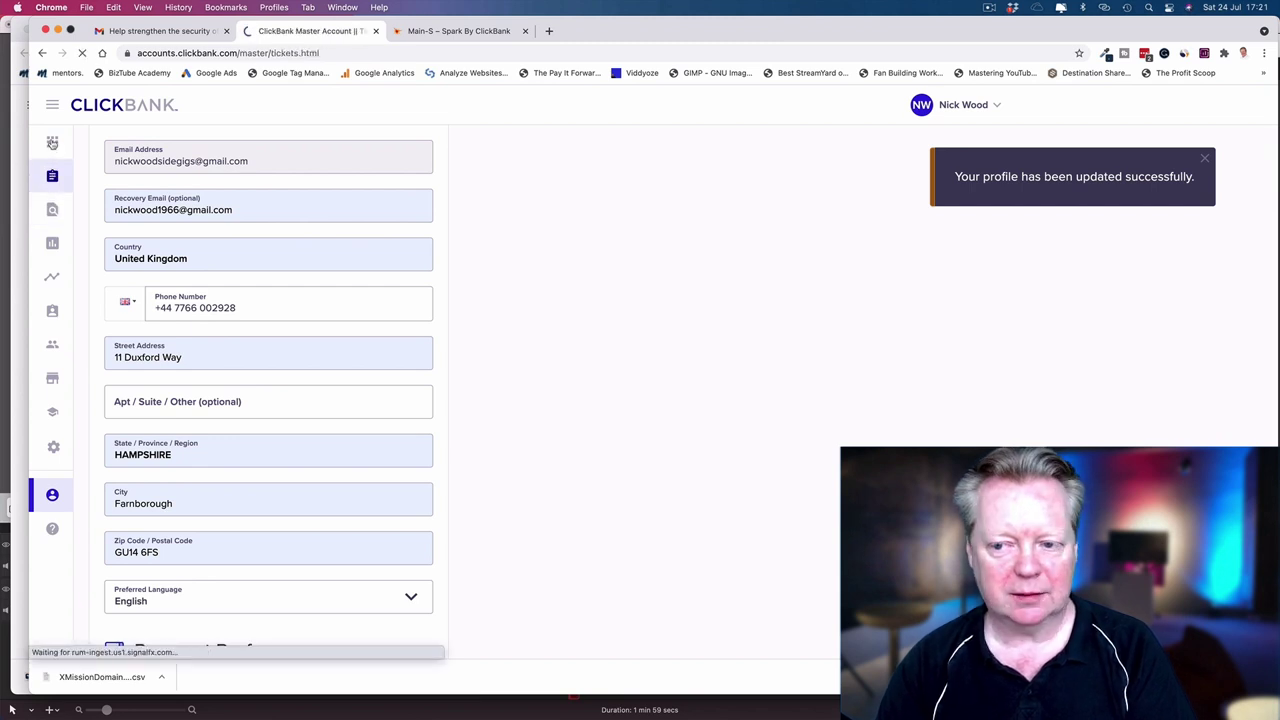
left_click(54, 146)
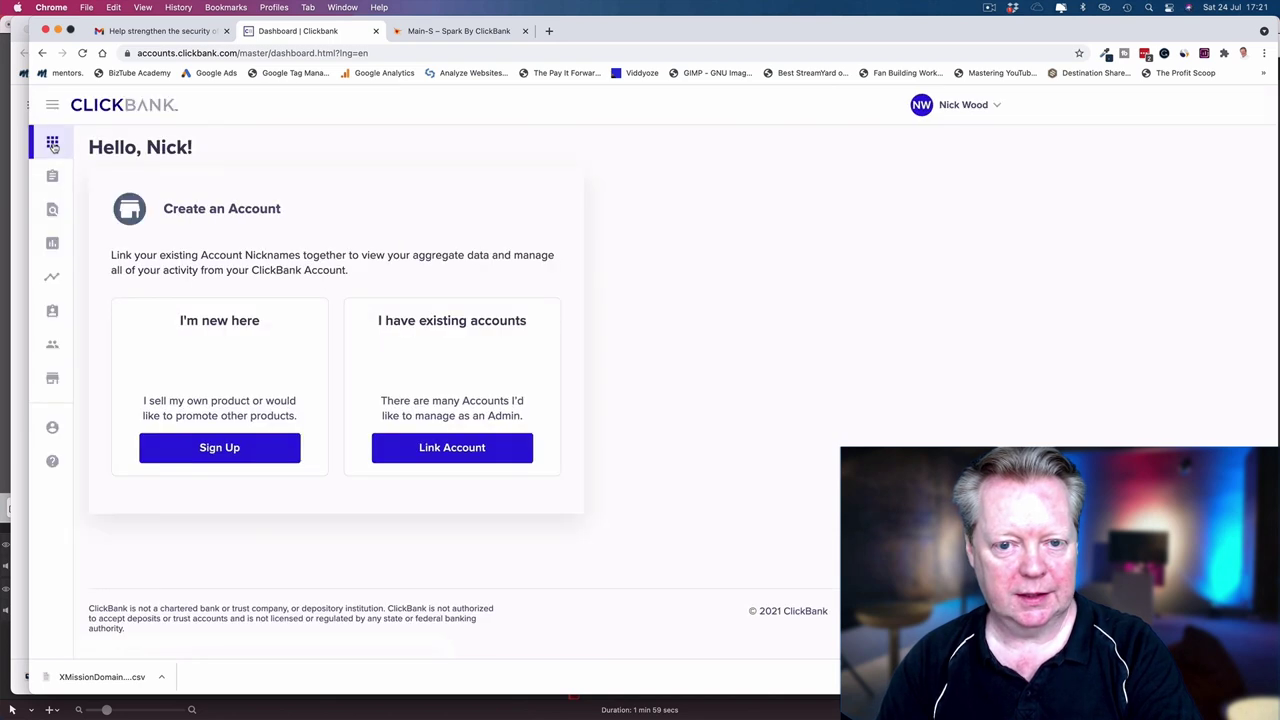
left_click(300, 195)
left_click(570, 204)
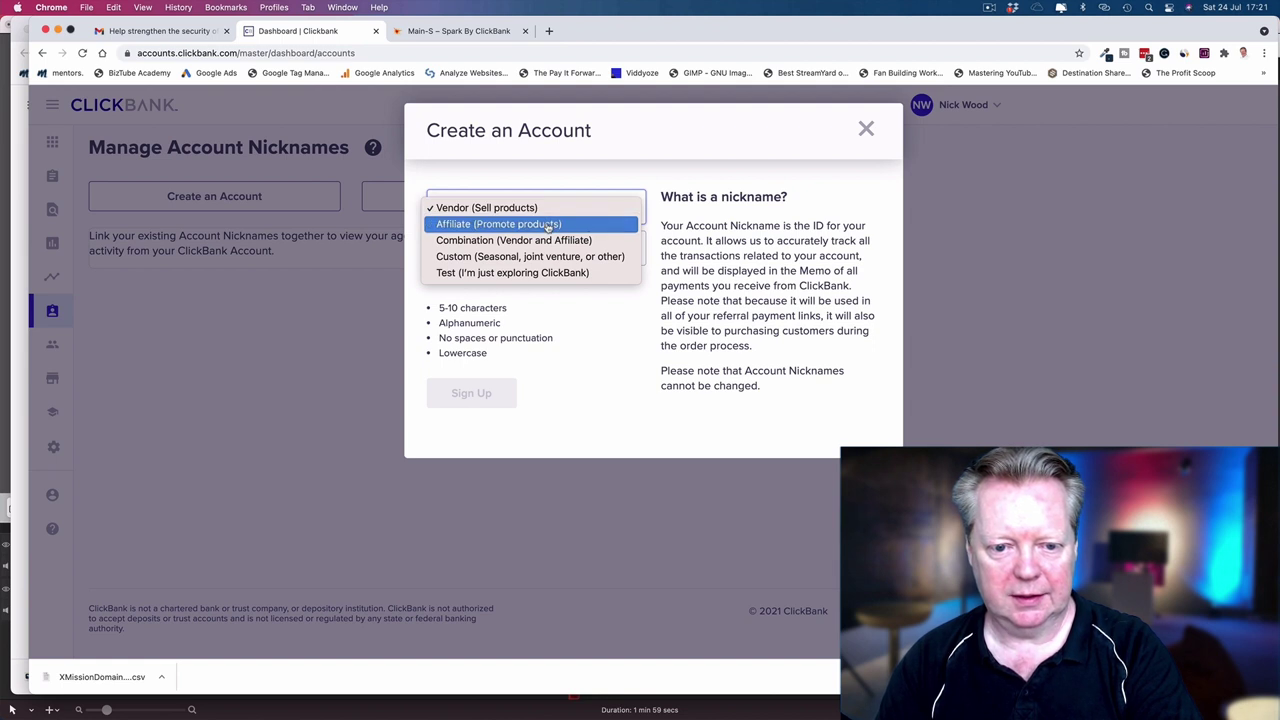
left_click(548, 226)
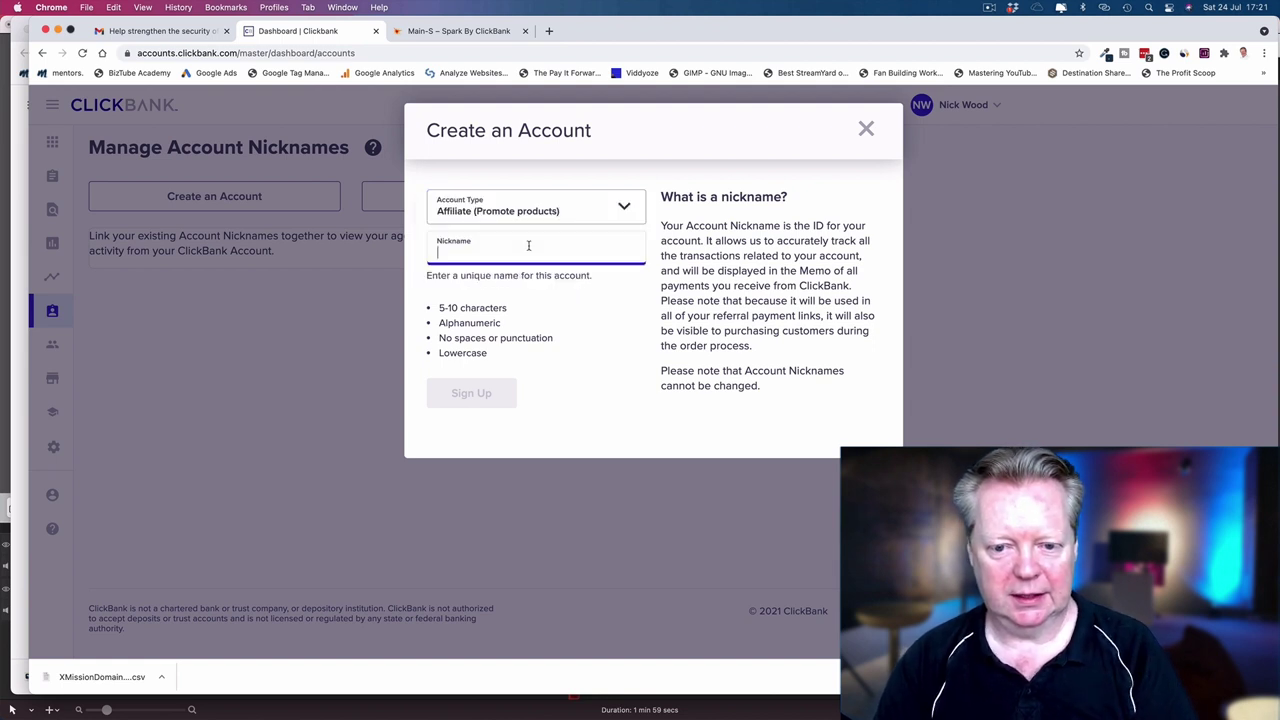
type("nic")
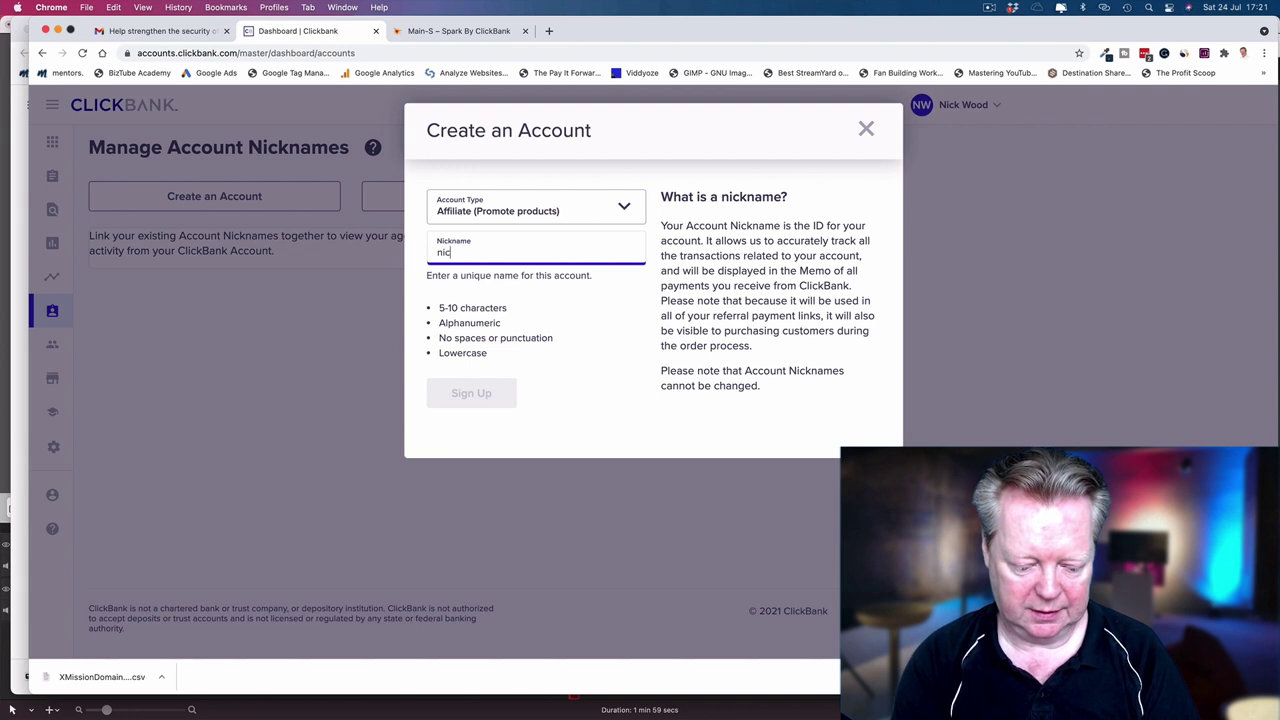
type("ky")
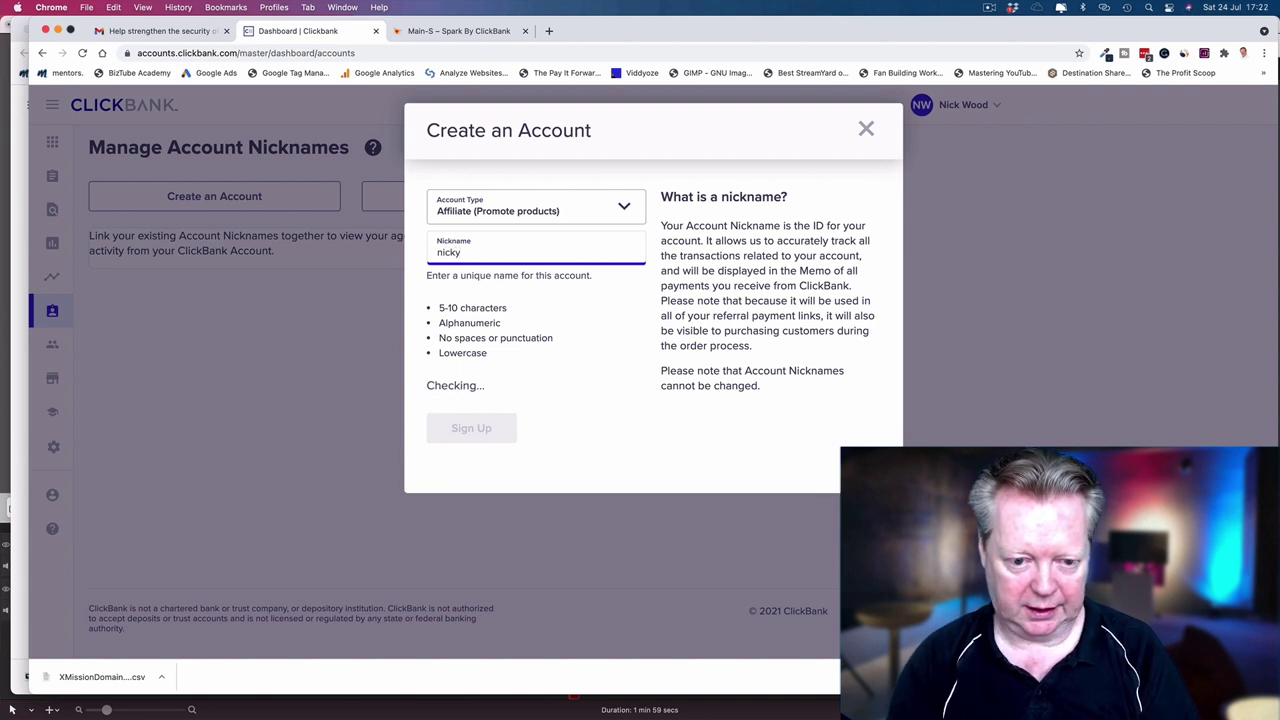
type("1966")
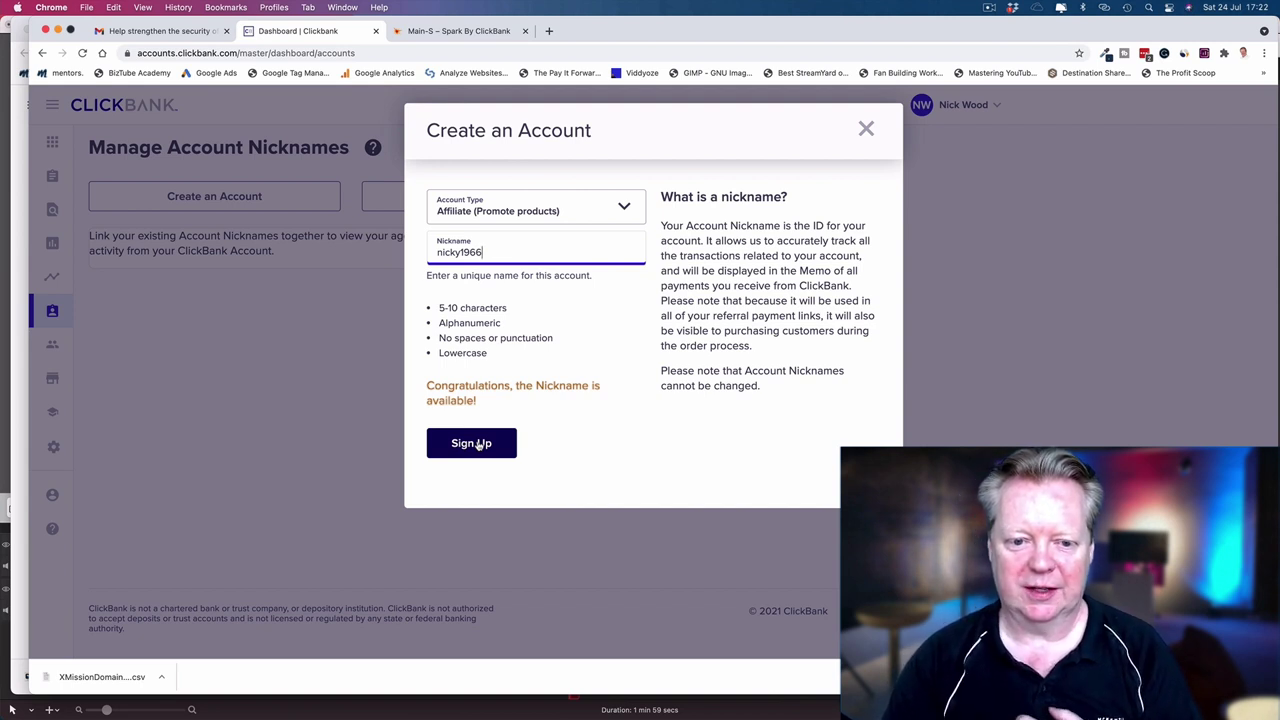
left_click(478, 445)
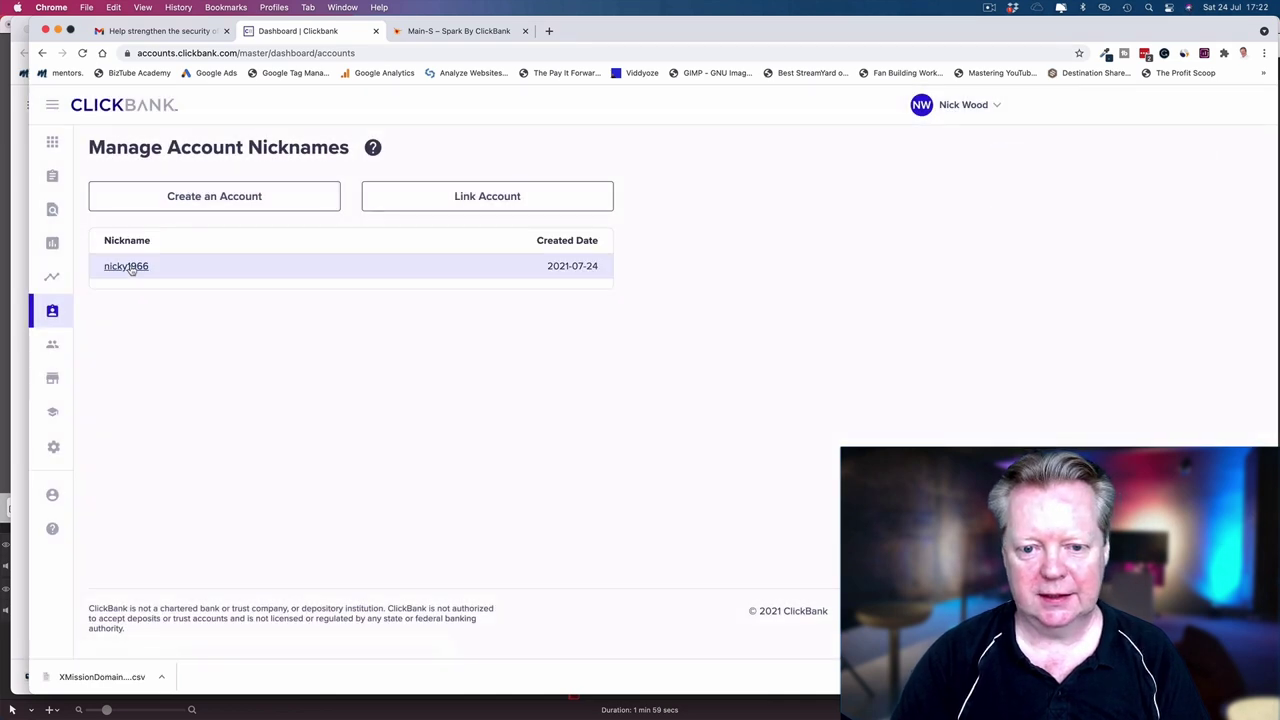
left_click(126, 266)
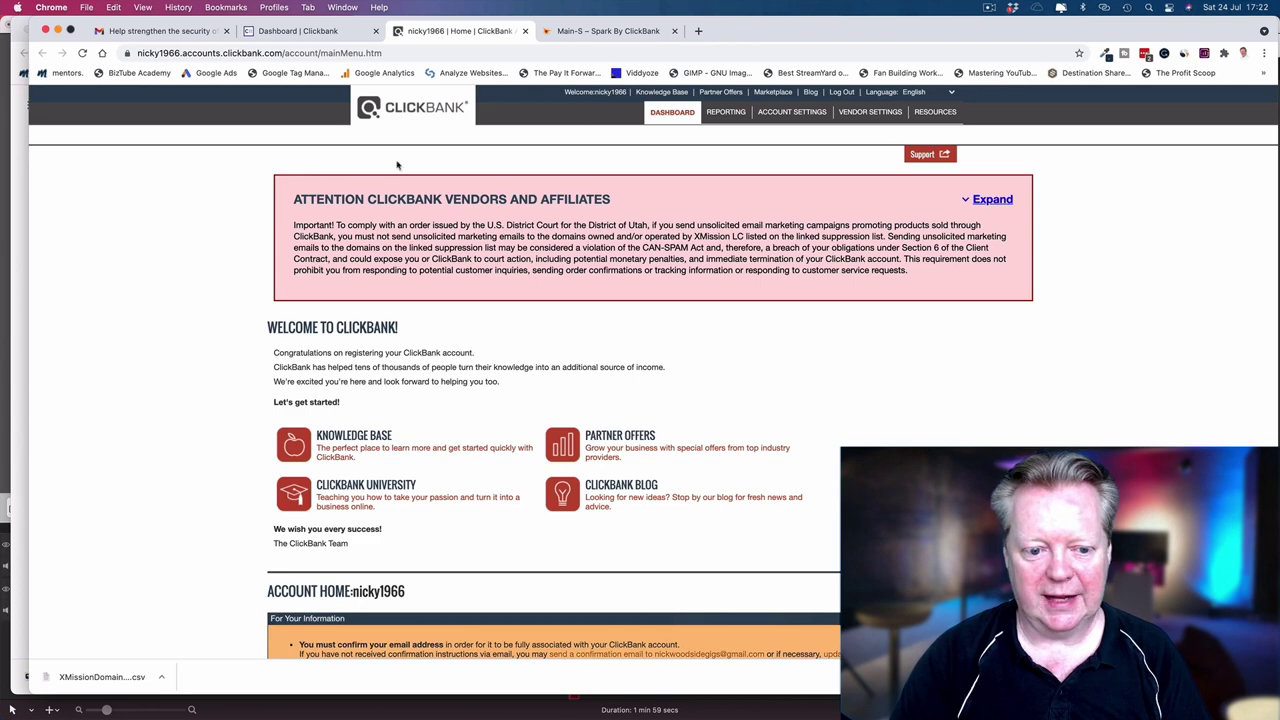
scroll(241, 268, "down", 3)
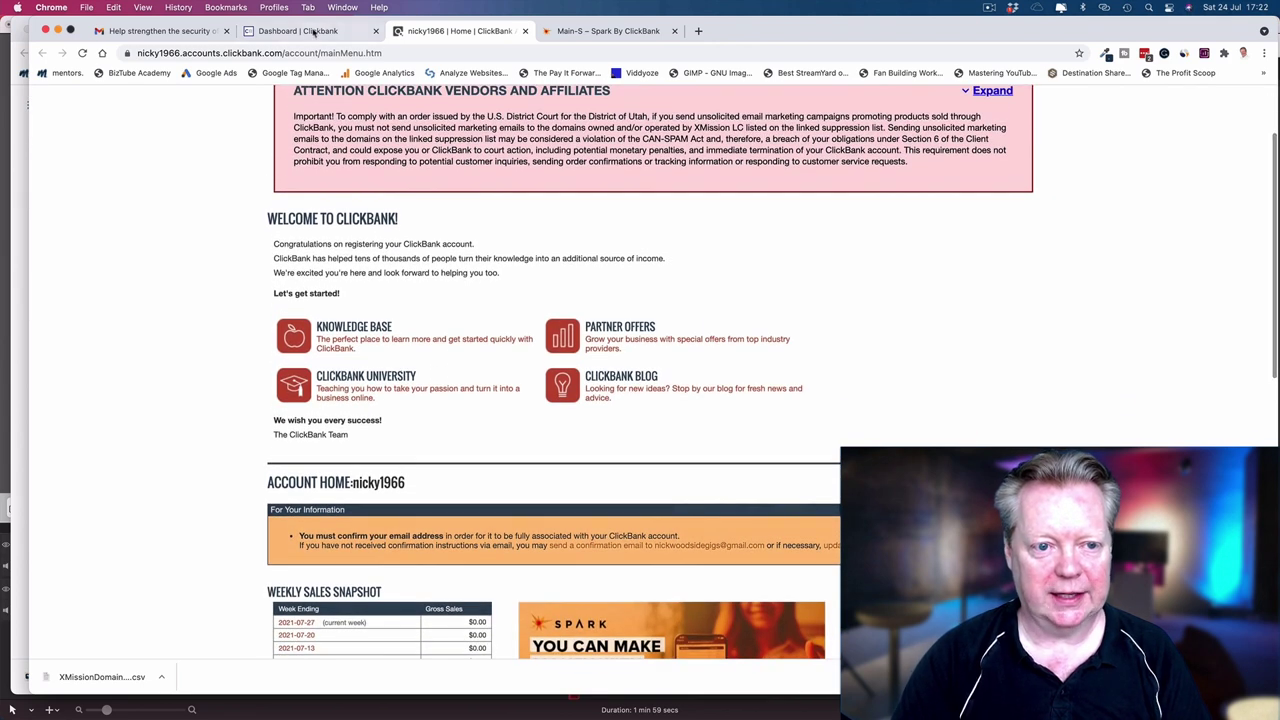
left_click(305, 30)
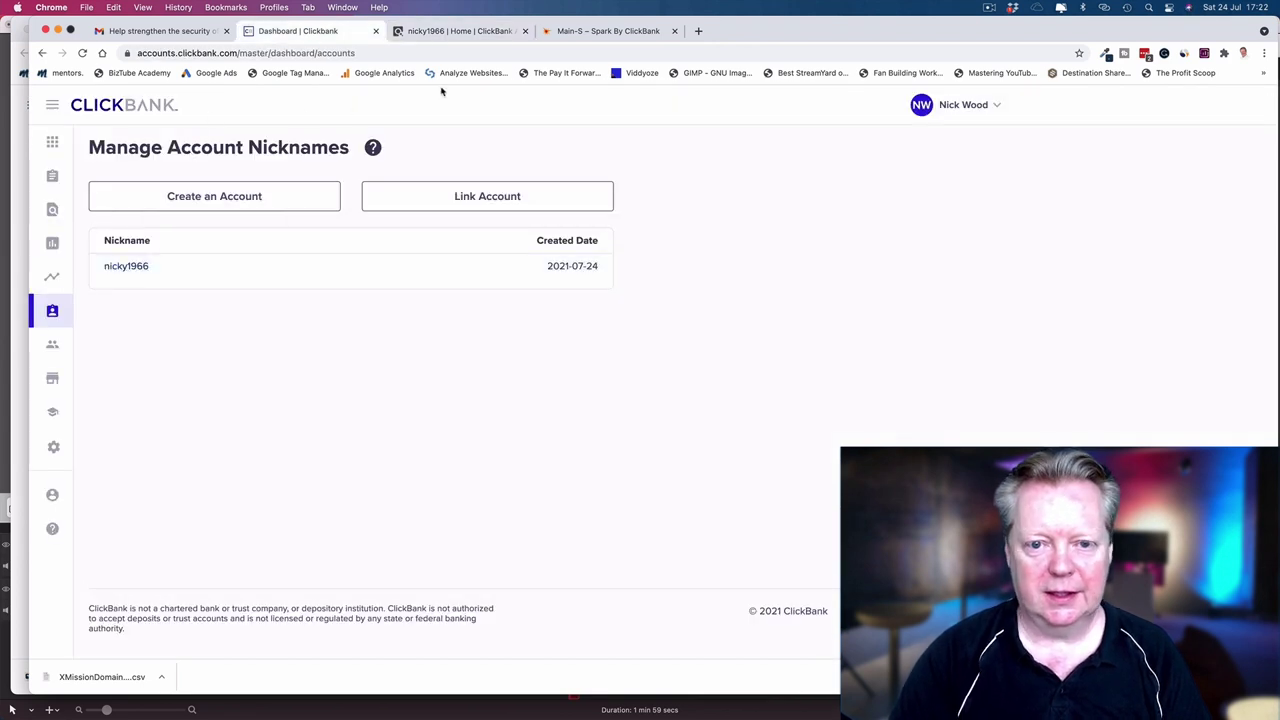
left_click(468, 31)
scroll(370, 122, "up", 2)
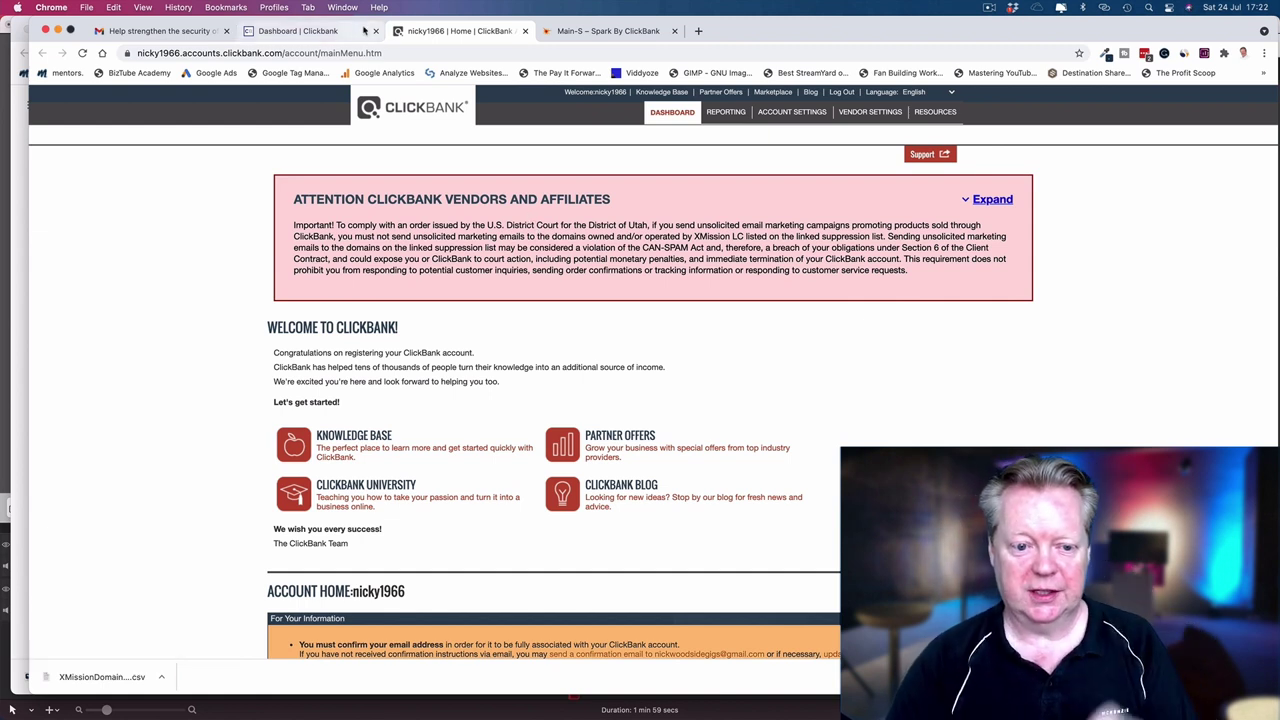
left_click(979, 203)
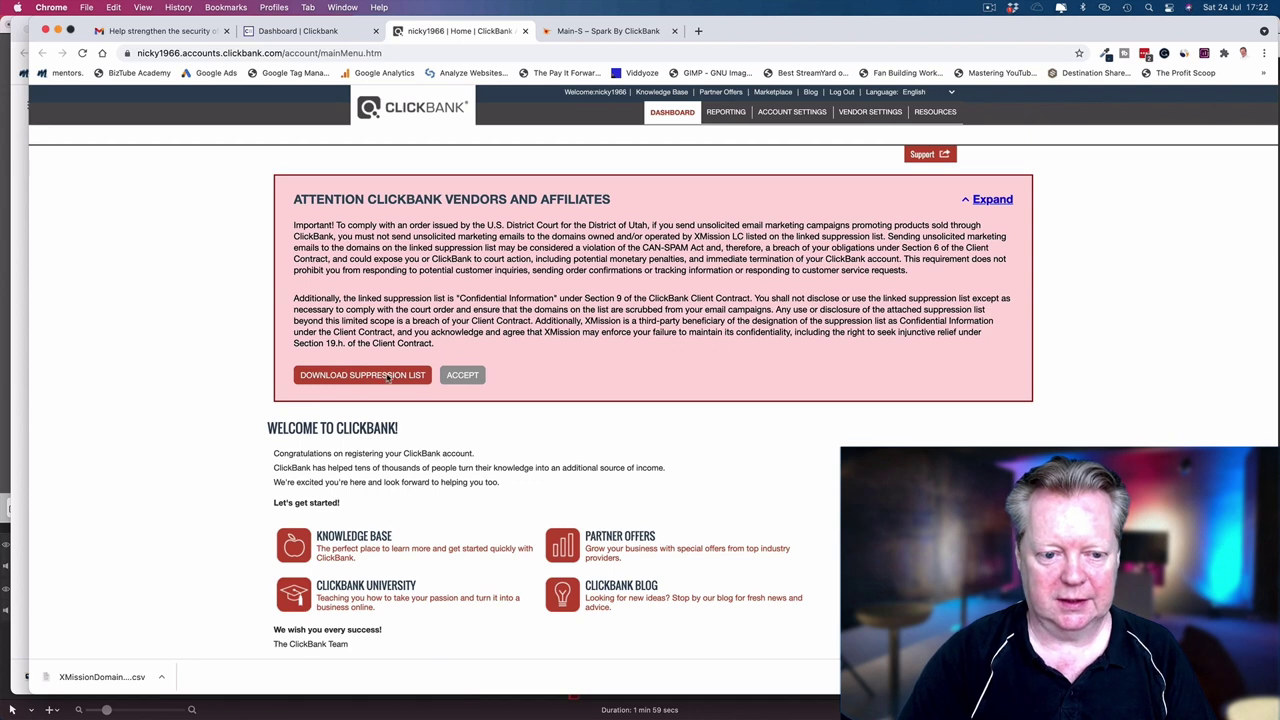
left_click(463, 375)
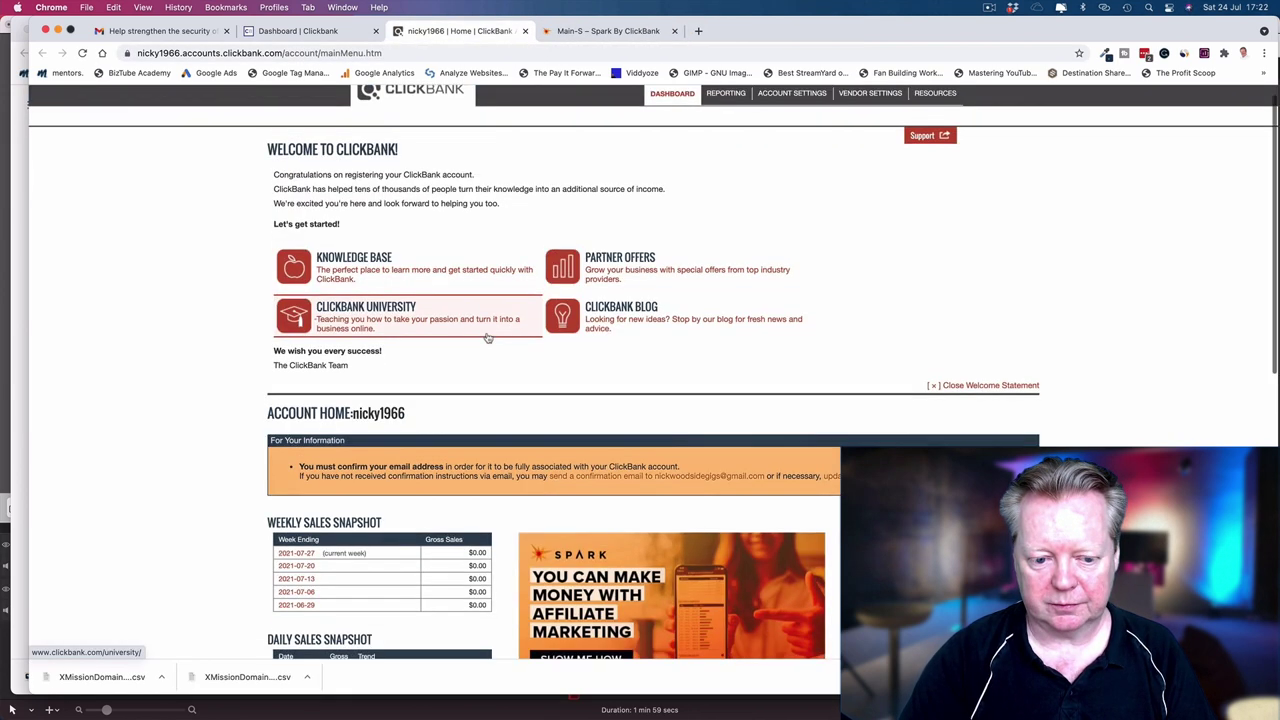
scroll(375, 382, "down", 3)
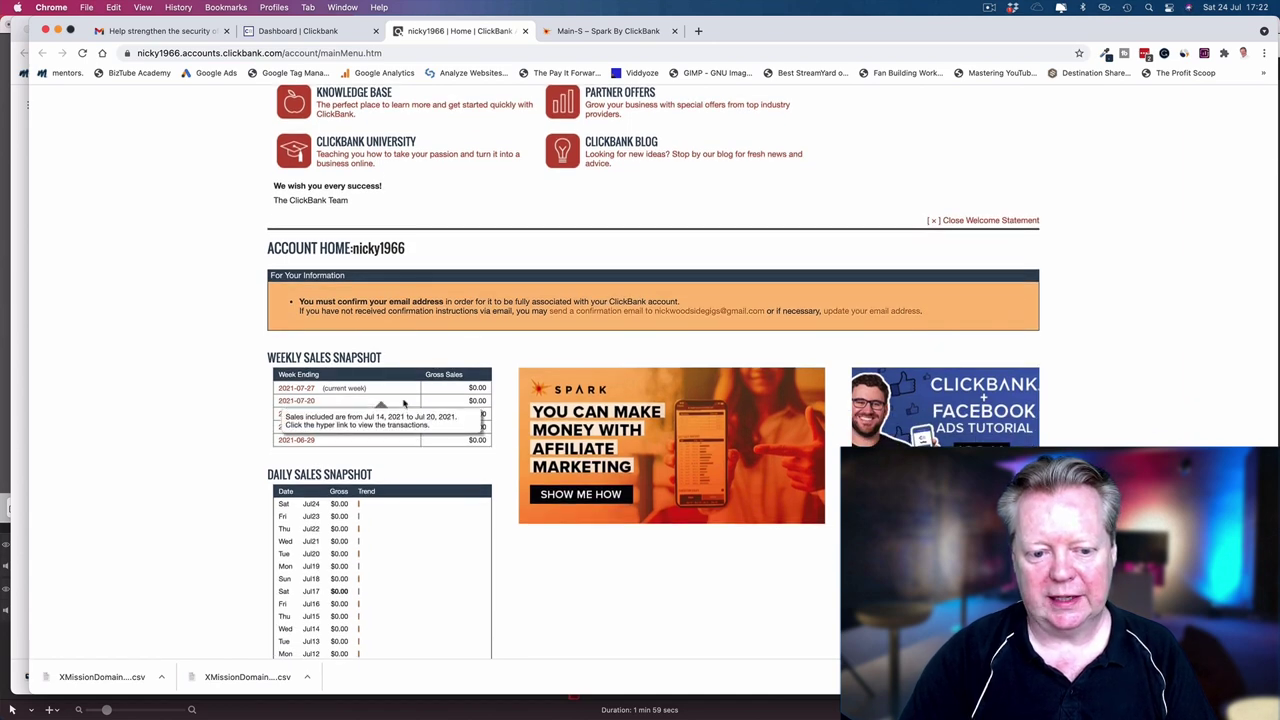
scroll(375, 400, "down", 3)
scroll(368, 470, "down", 4)
scroll(375, 420, "down", 1)
scroll(380, 390, "down", 1)
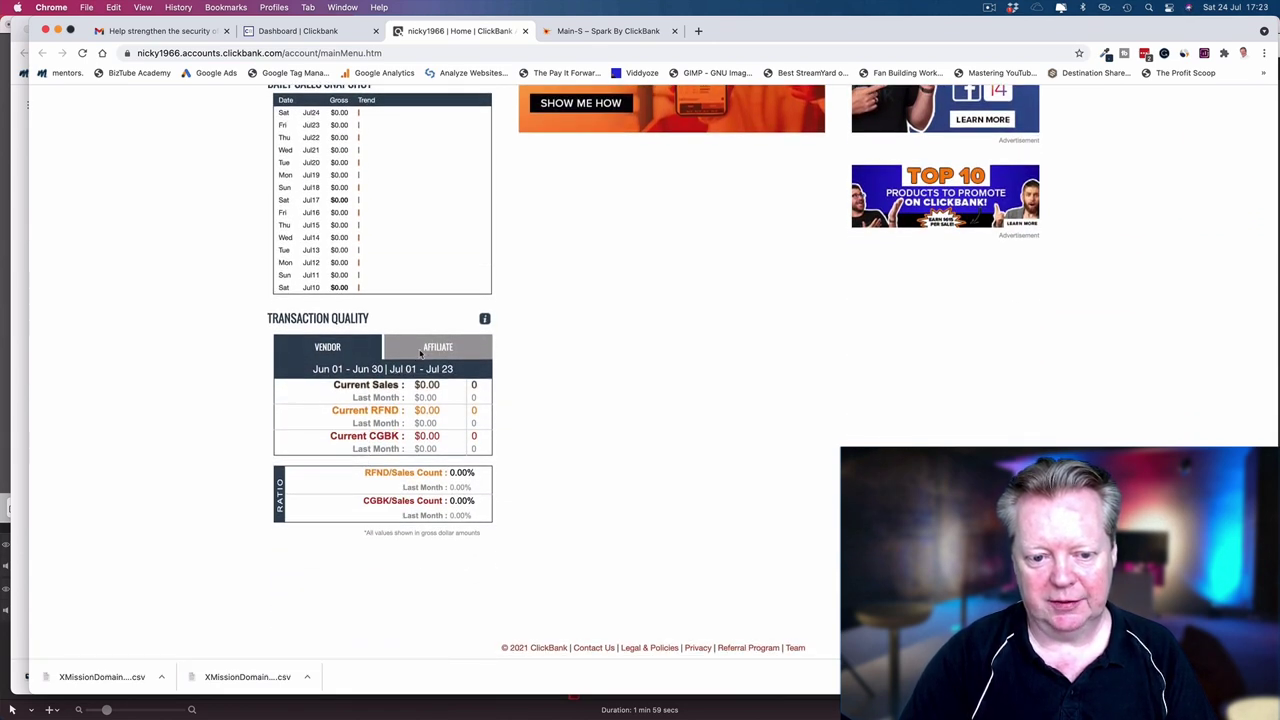
left_click(427, 351)
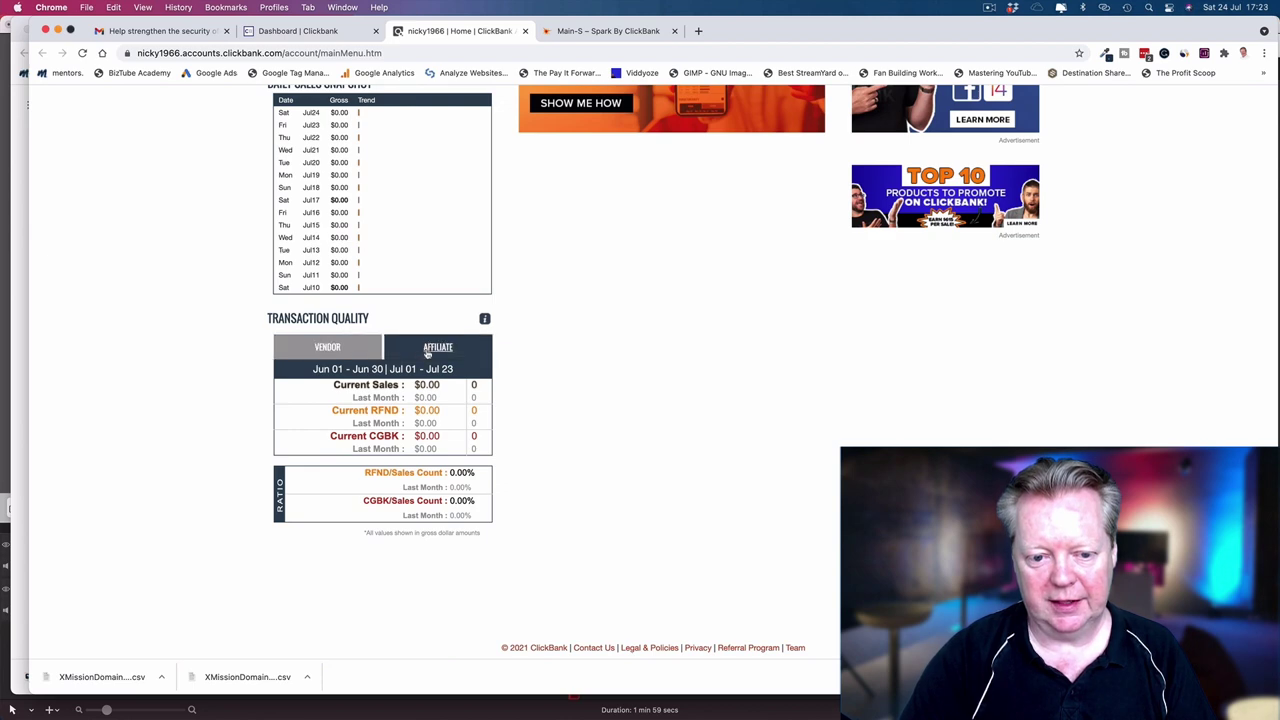
left_click(352, 348)
scroll(474, 329, "up", 1)
scroll(474, 329, "up", 5)
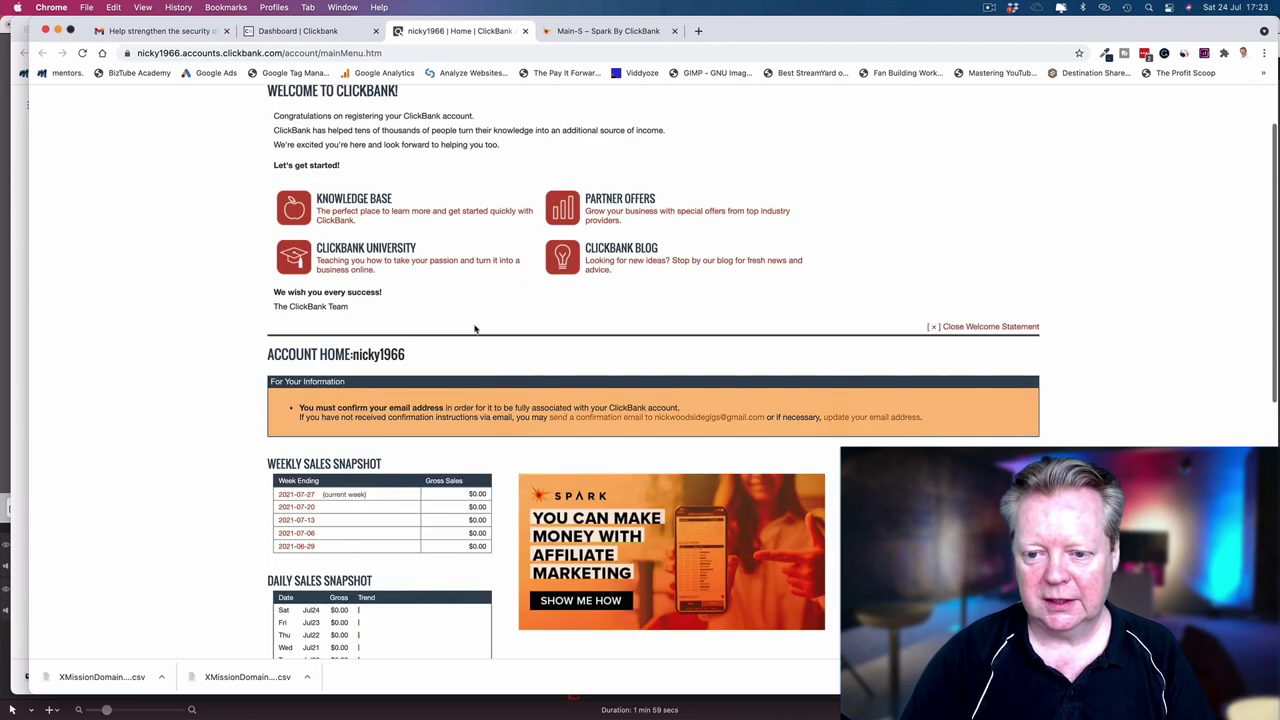
scroll(475, 329, "up", 3)
scroll(475, 329, "down", 1)
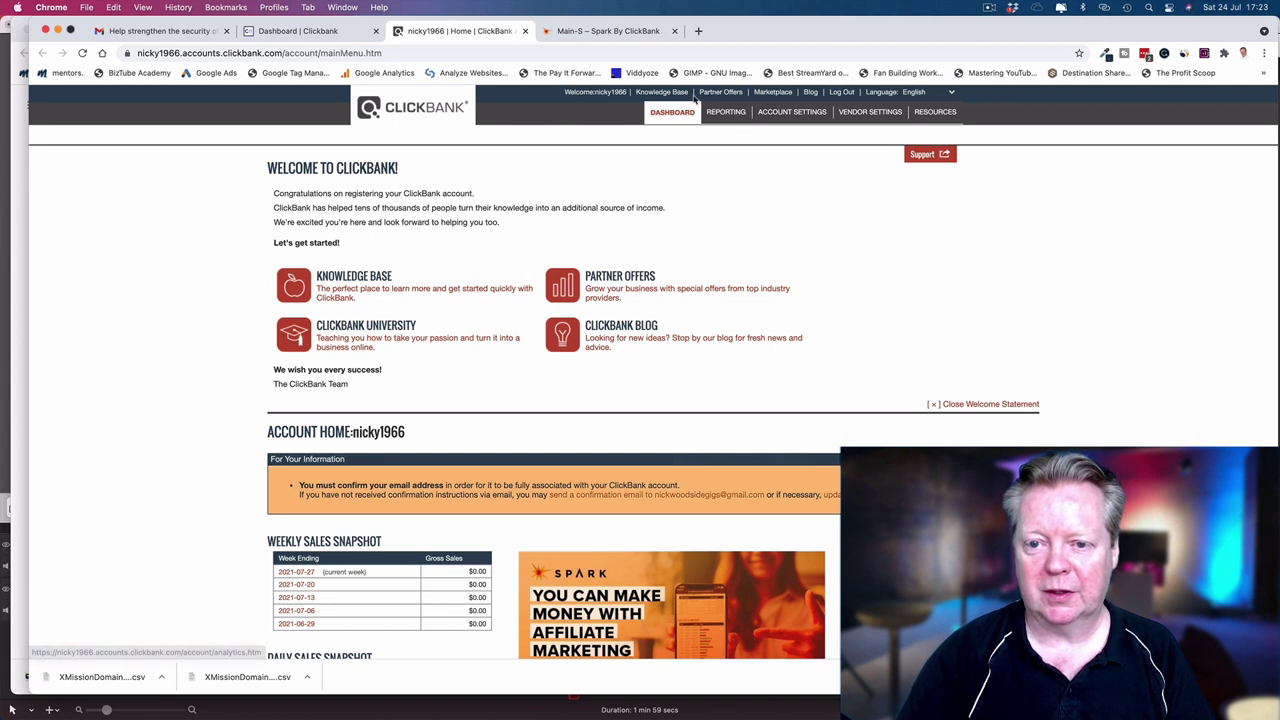
Search the ClickBank Marketplace for 'Diet'.
left_click(773, 93)
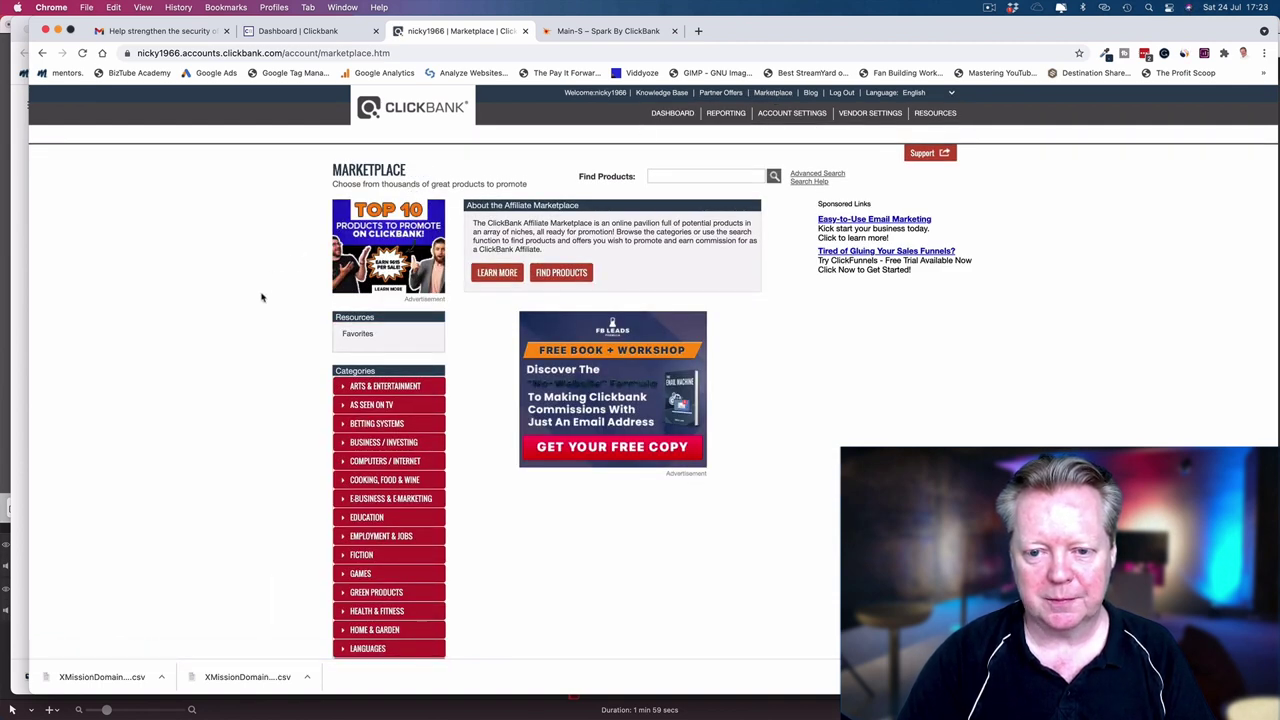
scroll(262, 297, "down", 1)
scroll(262, 297, "down", 1)
scroll(262, 297, "down", 2)
scroll(262, 297, "down", 1)
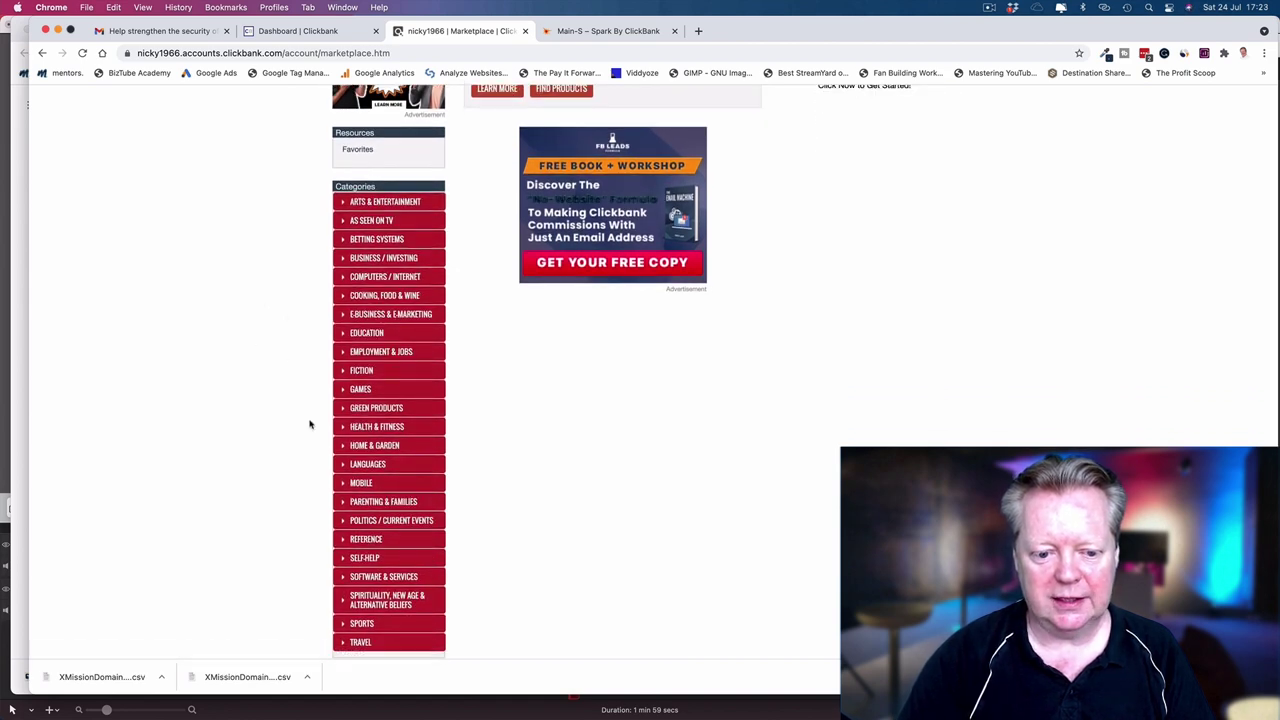
scroll(308, 423, "up", 5)
left_click(746, 177)
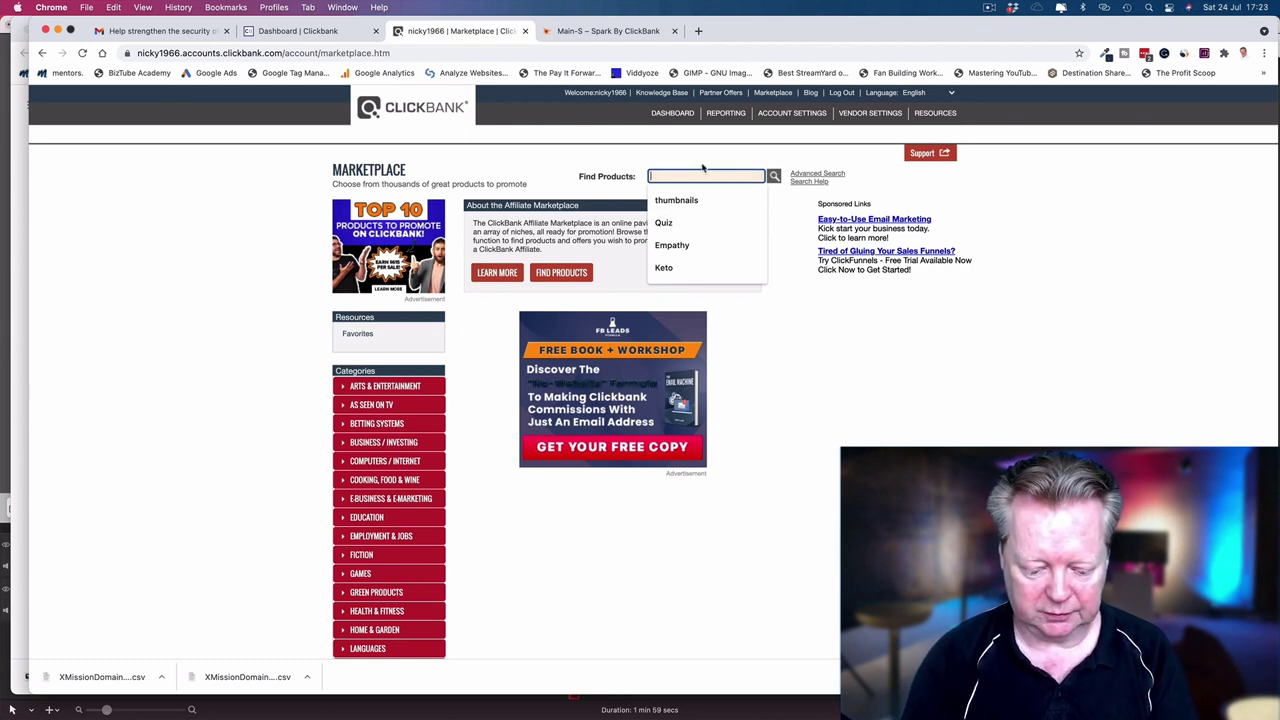
type("D")
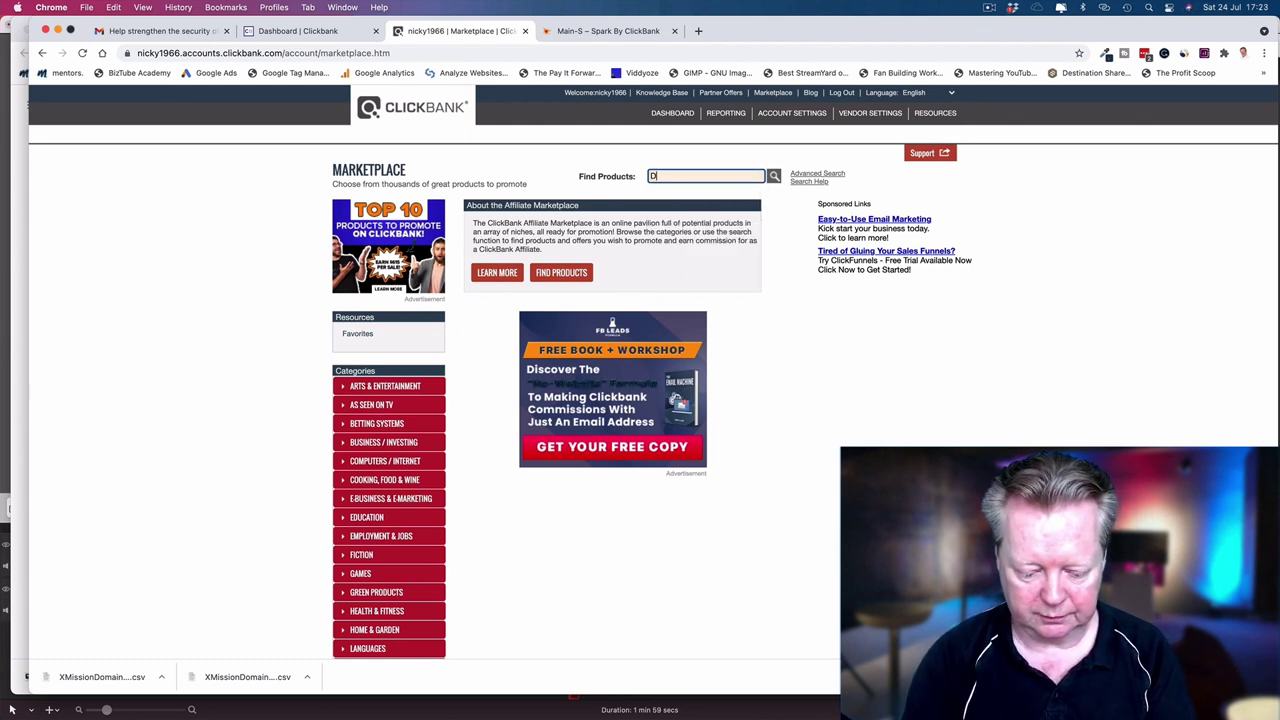
type("iet")
key("Return")
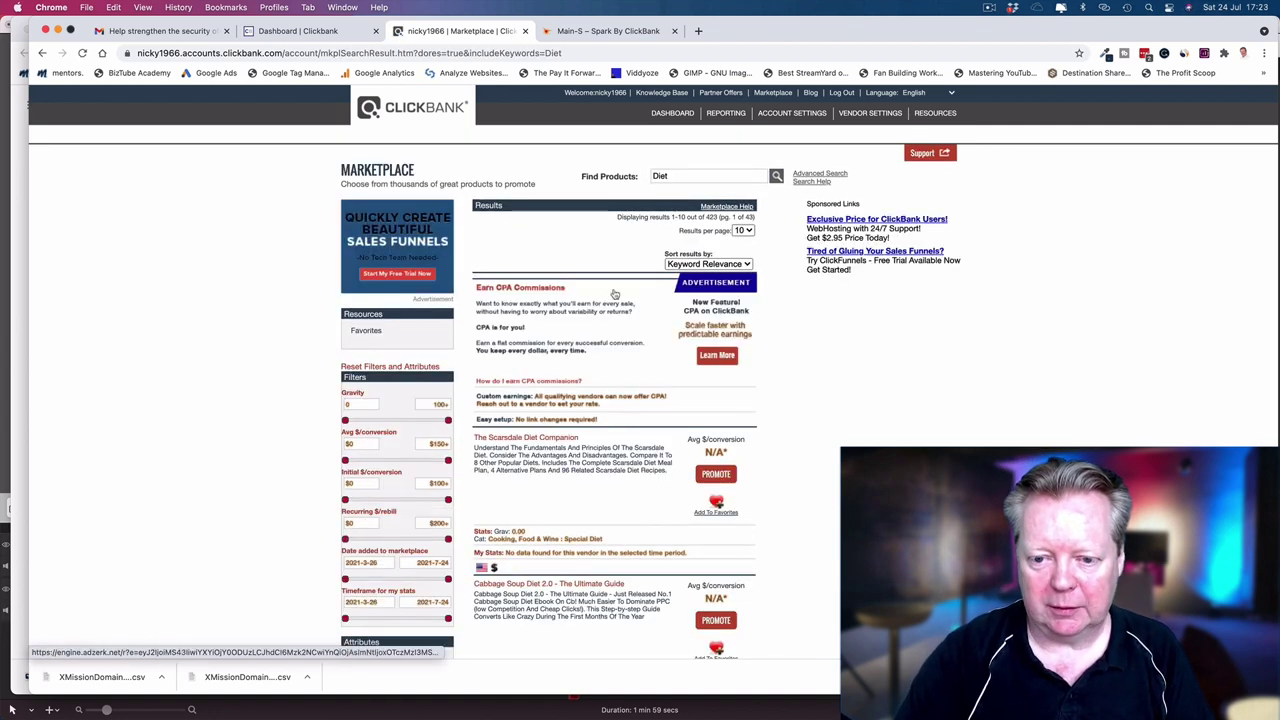
Sort the Diet results by Gravity and review the list led by Okinawa Flat Belly Tonic.
scroll(614, 294, "down", 1)
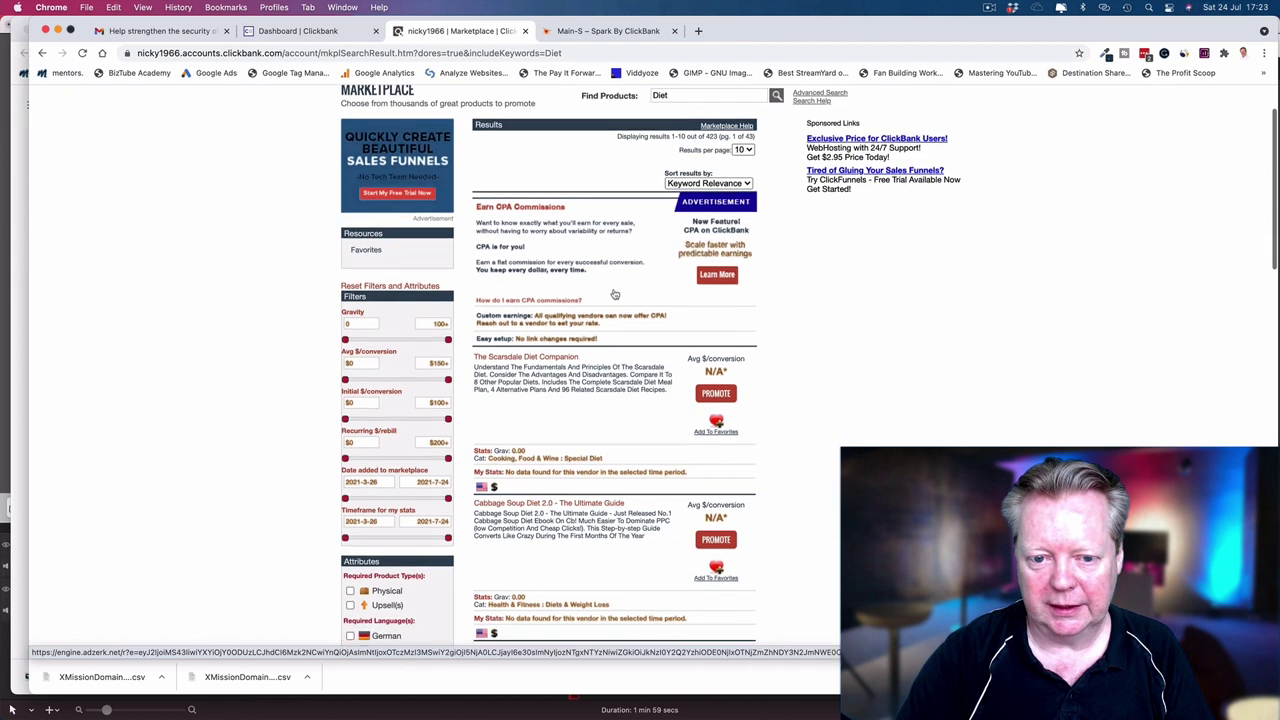
scroll(614, 294, "down", 3)
scroll(614, 286, "down", 1)
scroll(614, 290, "down", 1)
scroll(614, 292, "down", 1)
scroll(614, 294, "down", 1)
scroll(614, 294, "up", 7)
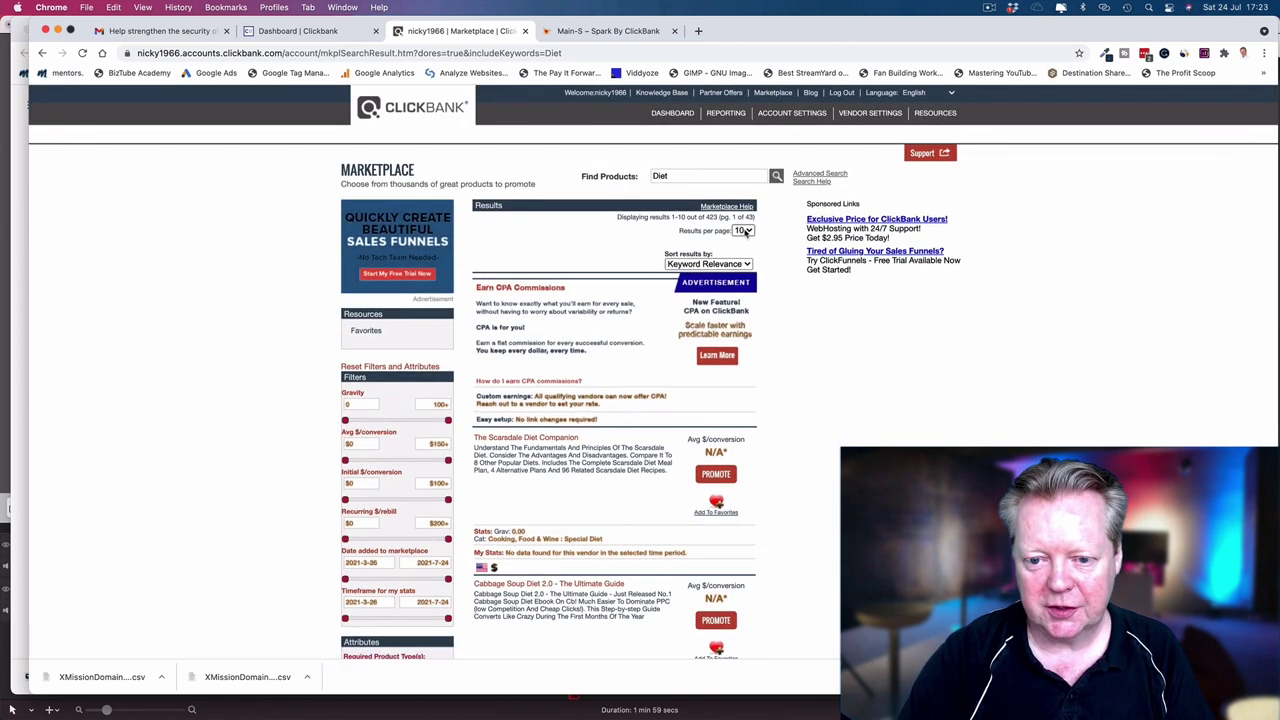
left_click(746, 265)
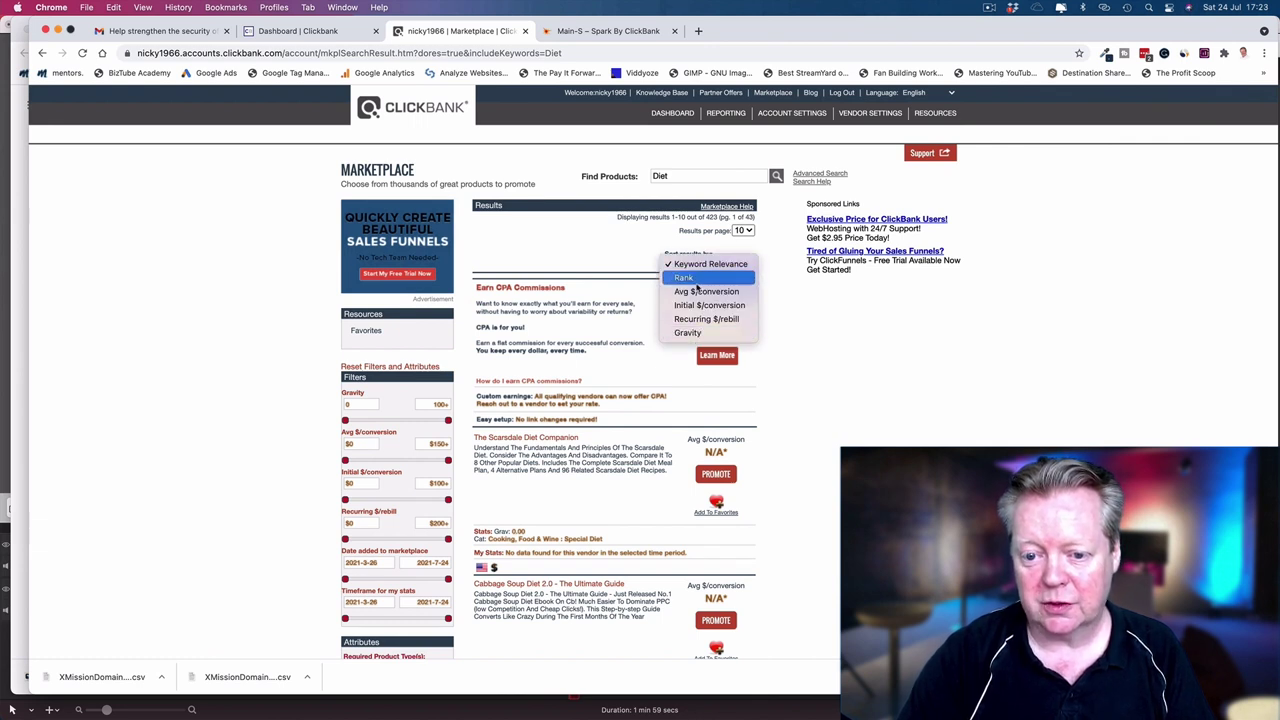
left_click(687, 333)
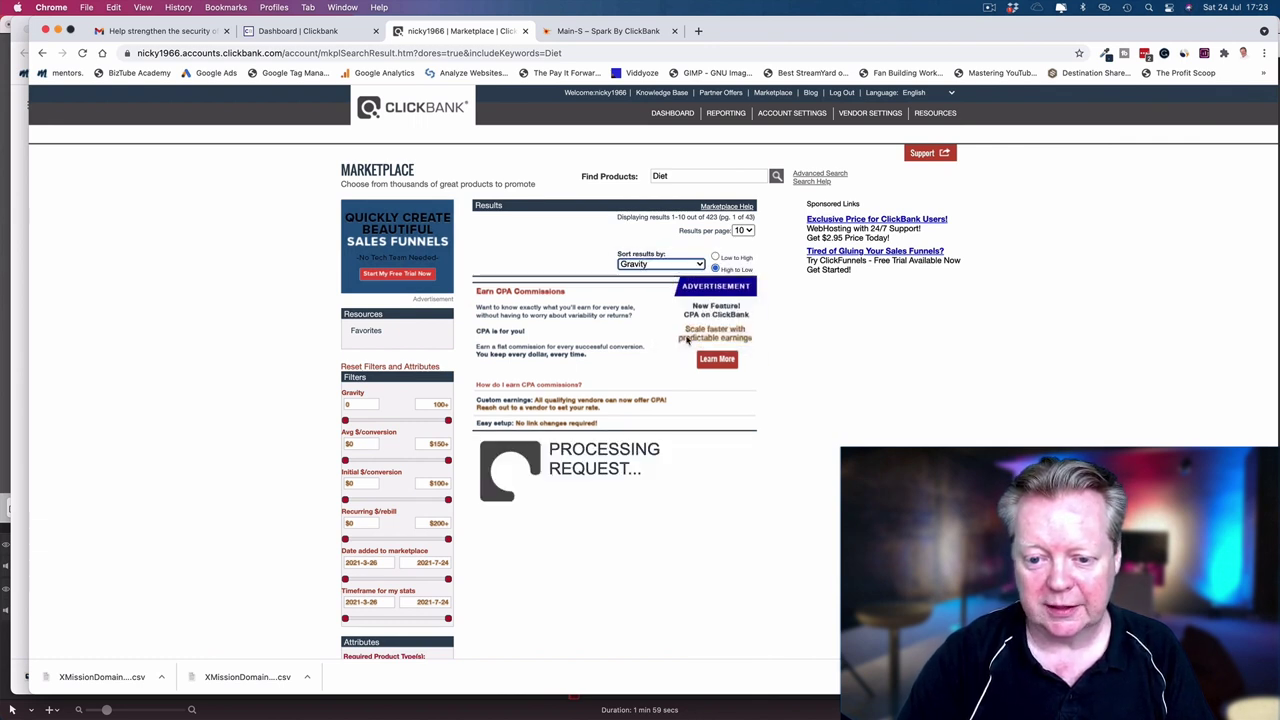
scroll(615, 350, "down", 1)
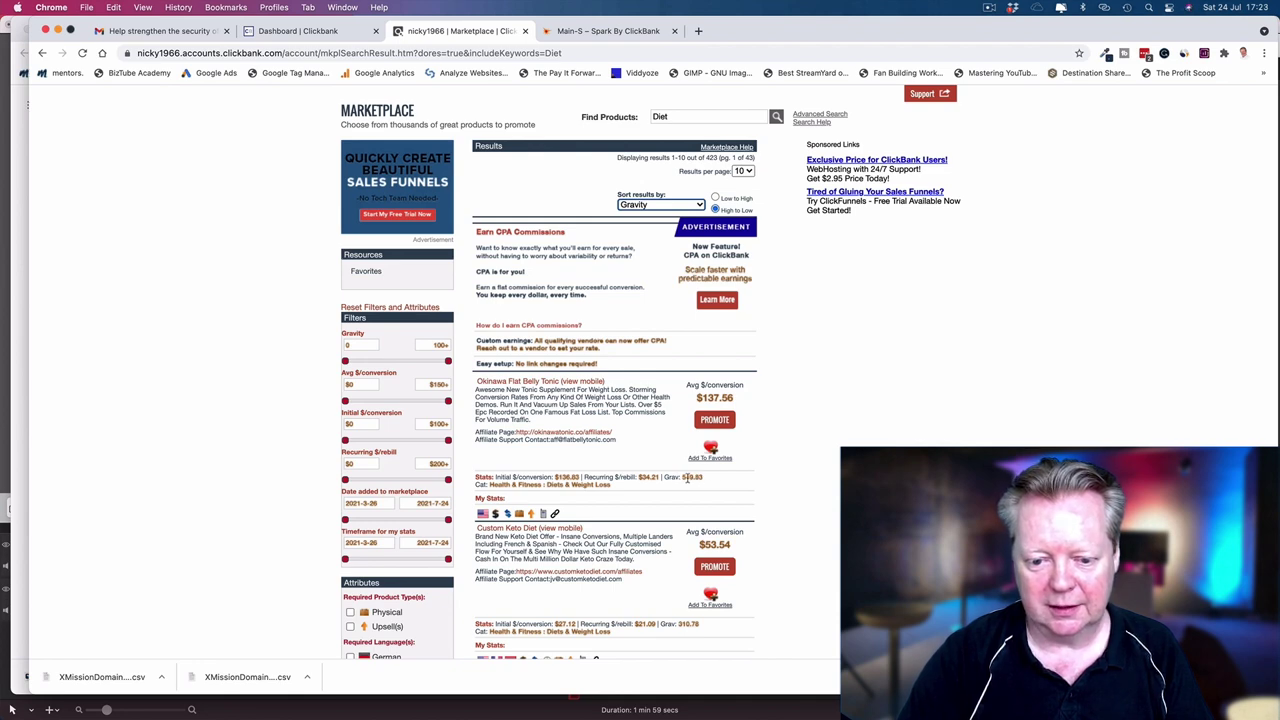
scroll(687, 480, "down", 1)
scroll(687, 482, "down", 1)
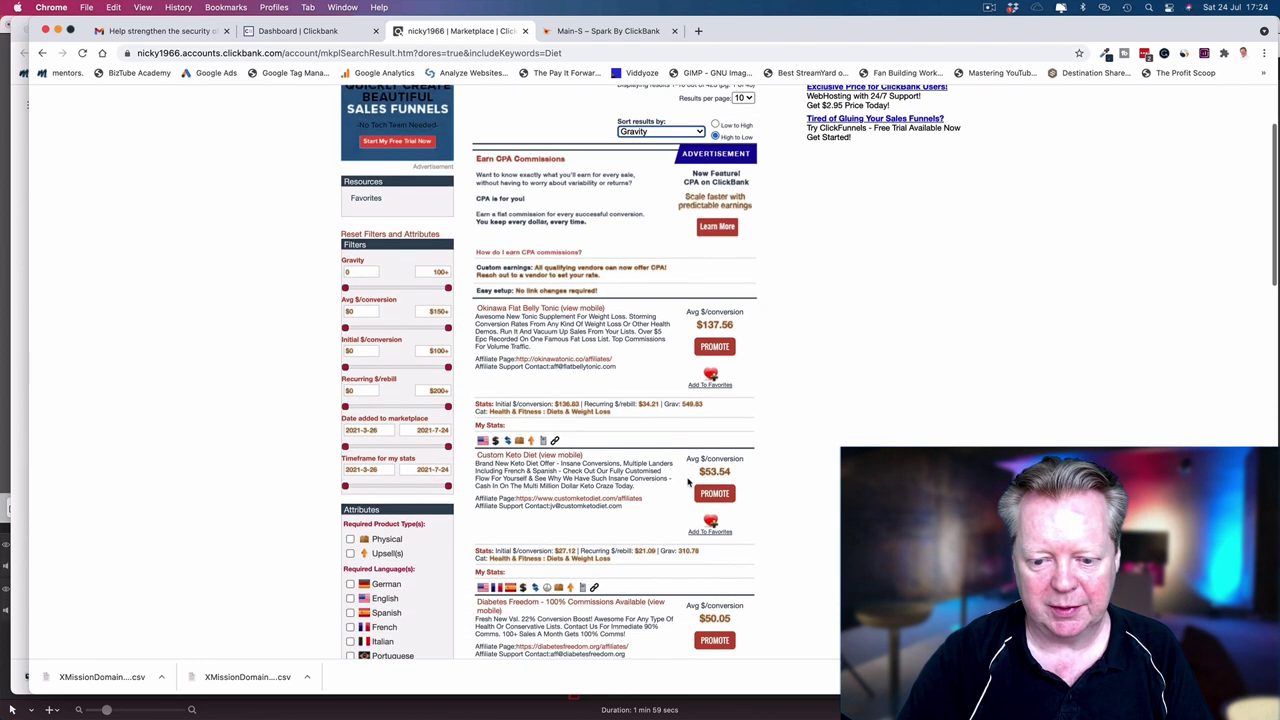
scroll(687, 406, "up", 1)
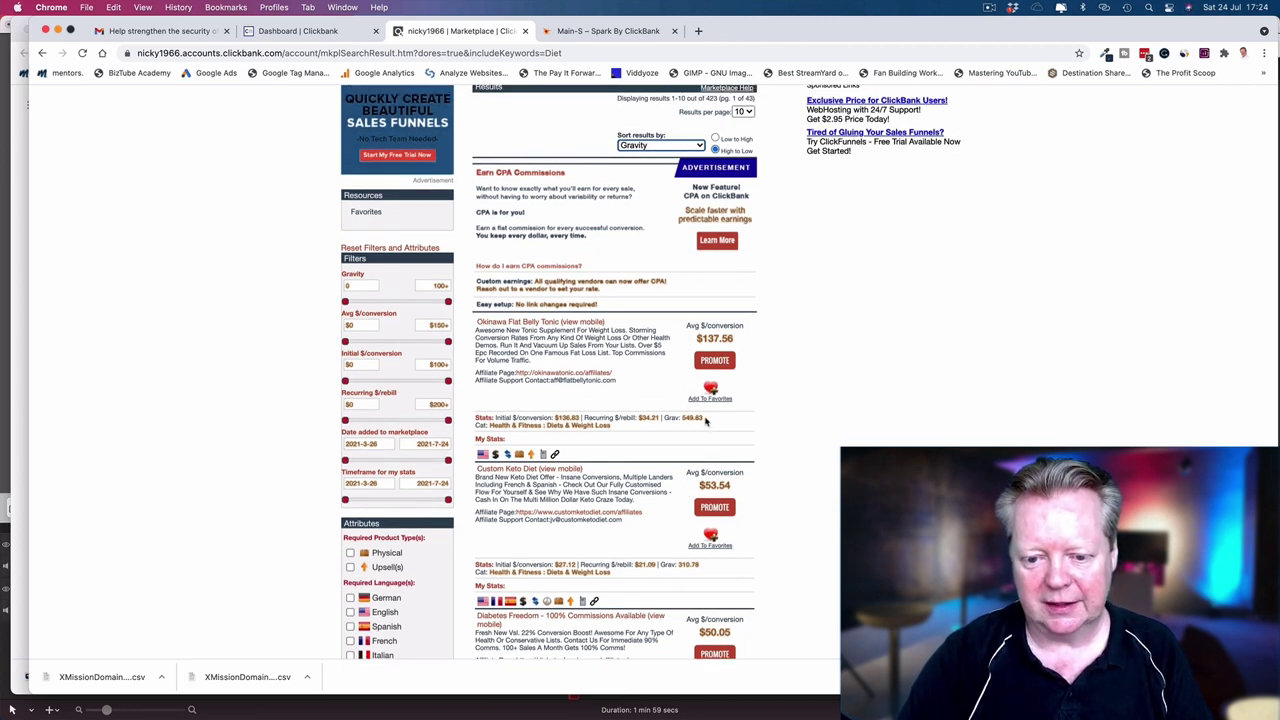
scroll(658, 444, "down", 1)
scroll(658, 444, "down", 1)
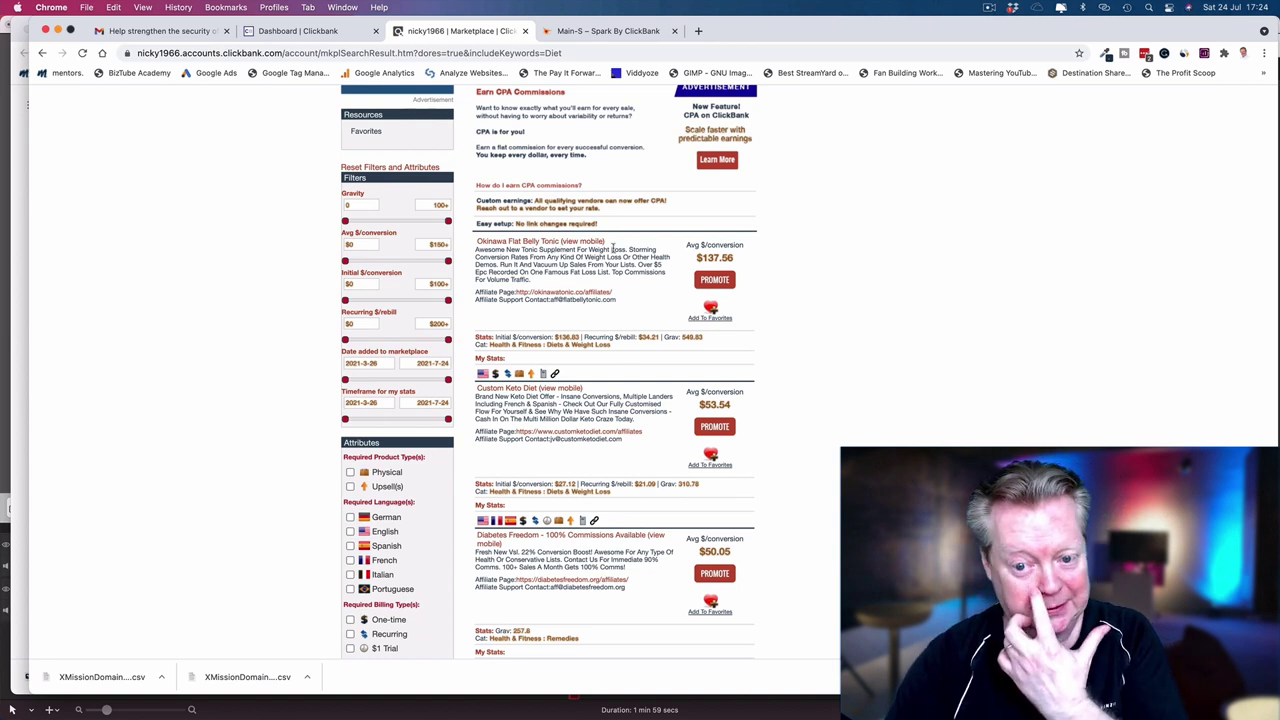
scroll(620, 262, "down", 1)
scroll(620, 262, "down", 1)
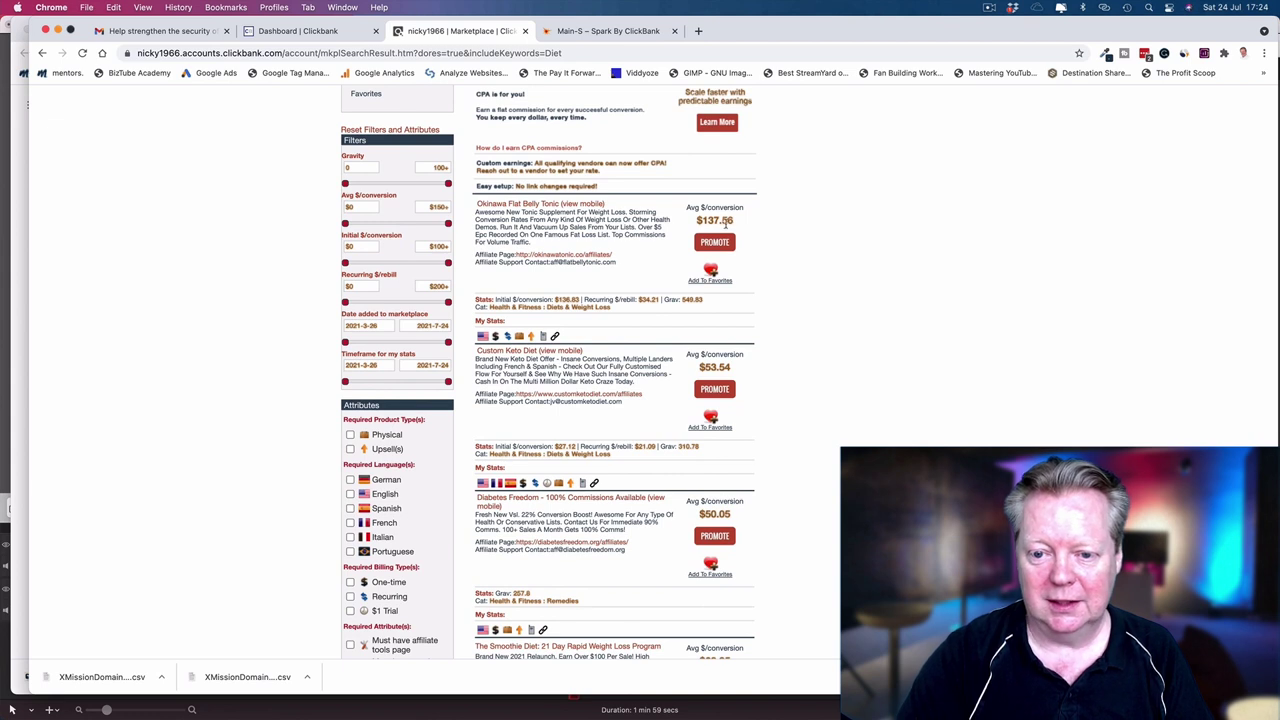
scroll(676, 233, "down", 1)
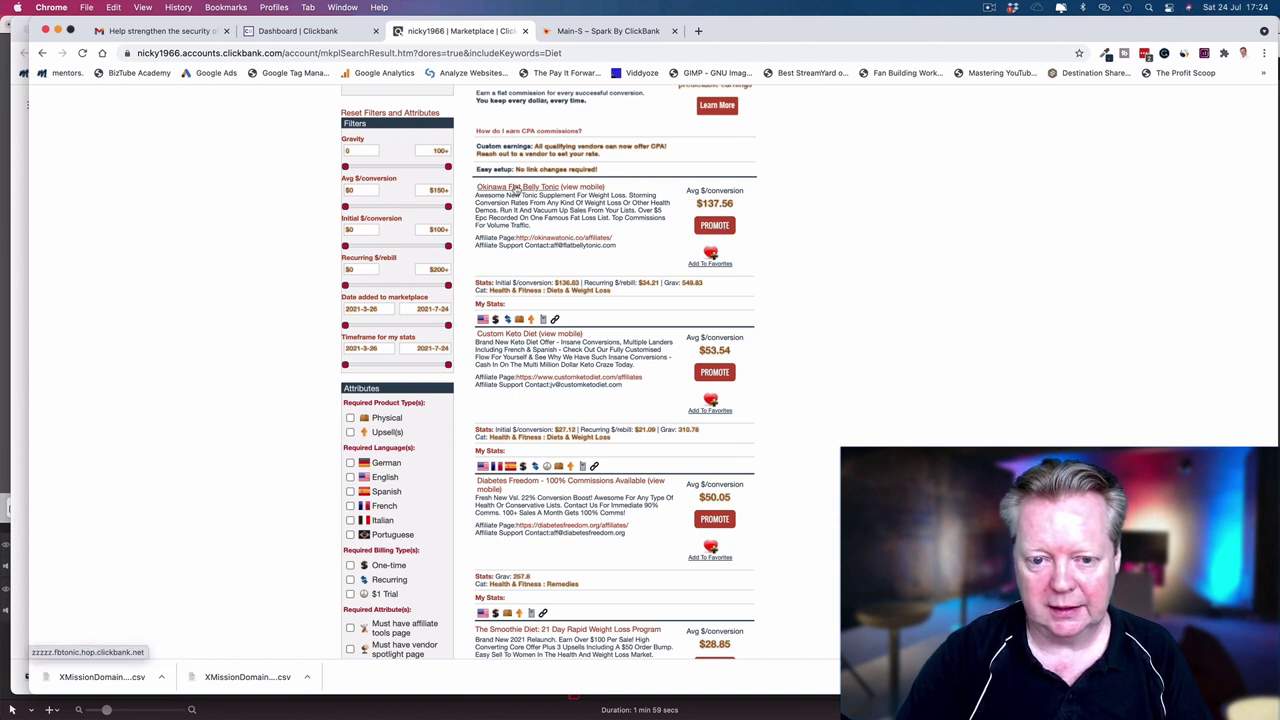
Open the Okinawa Flat Belly Tonic product page and affiliate page in new tabs.
right_click(519, 188)
left_click(600, 191)
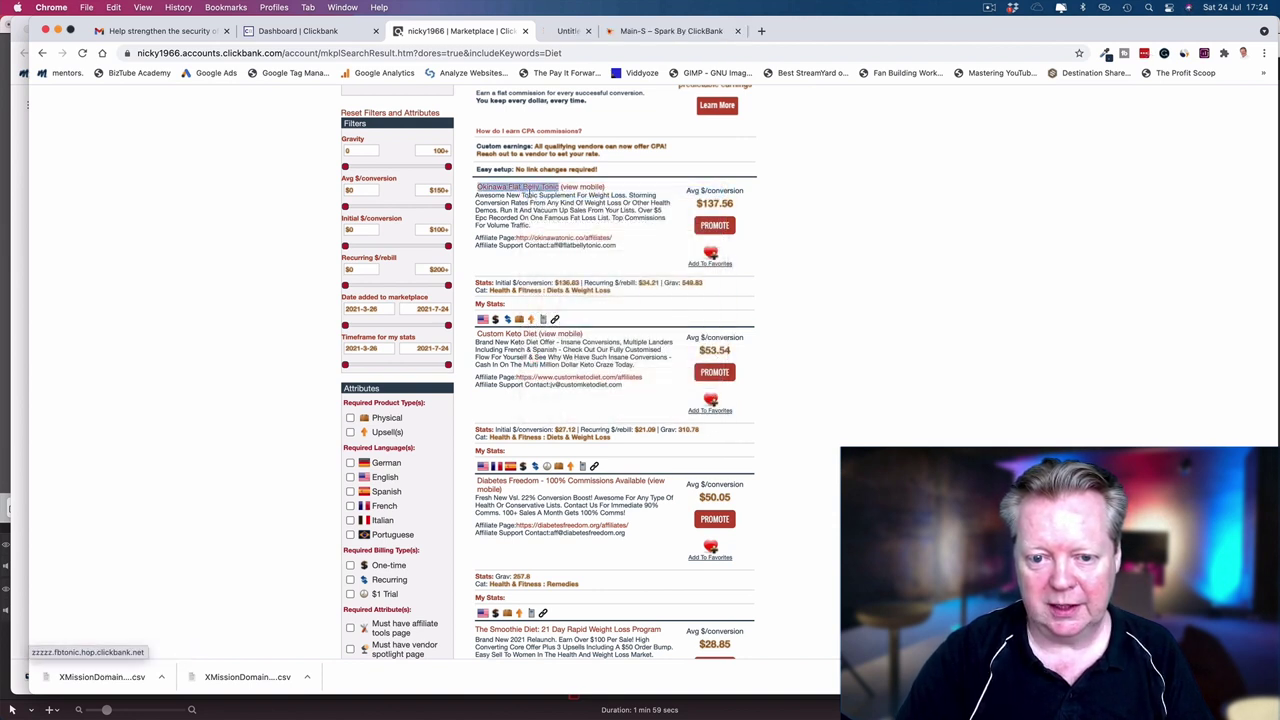
right_click(560, 237)
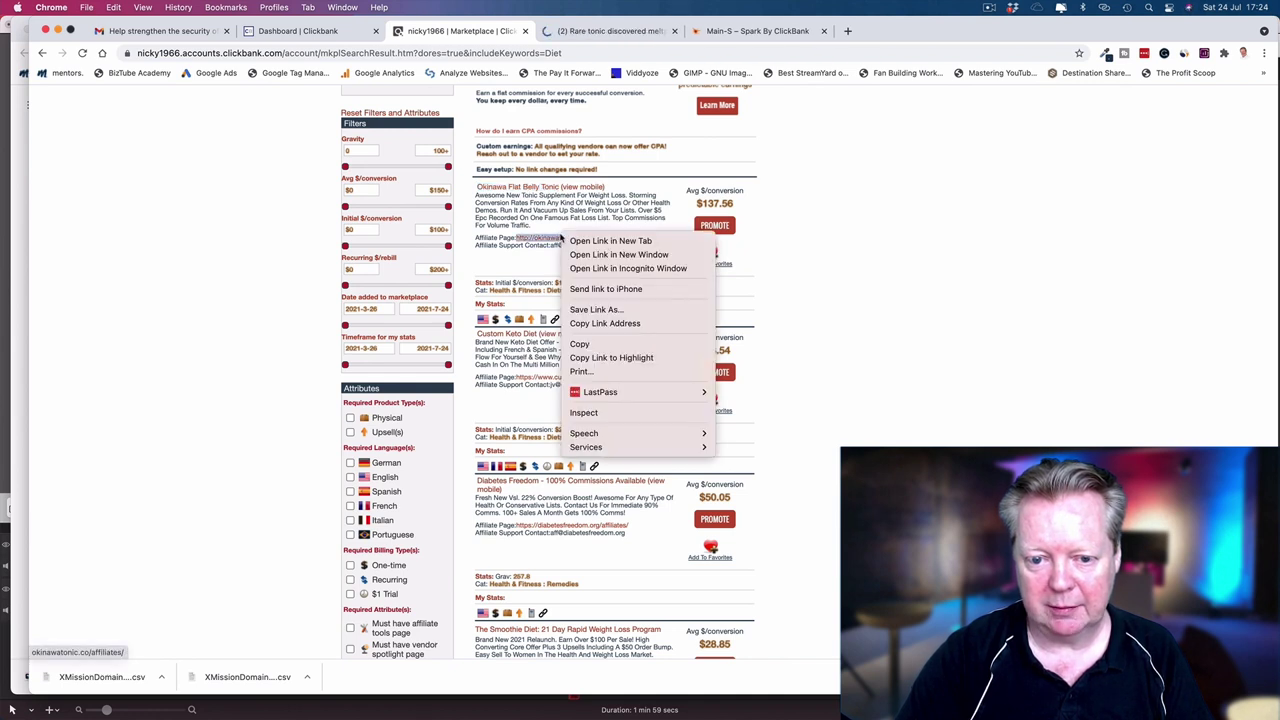
left_click(566, 242)
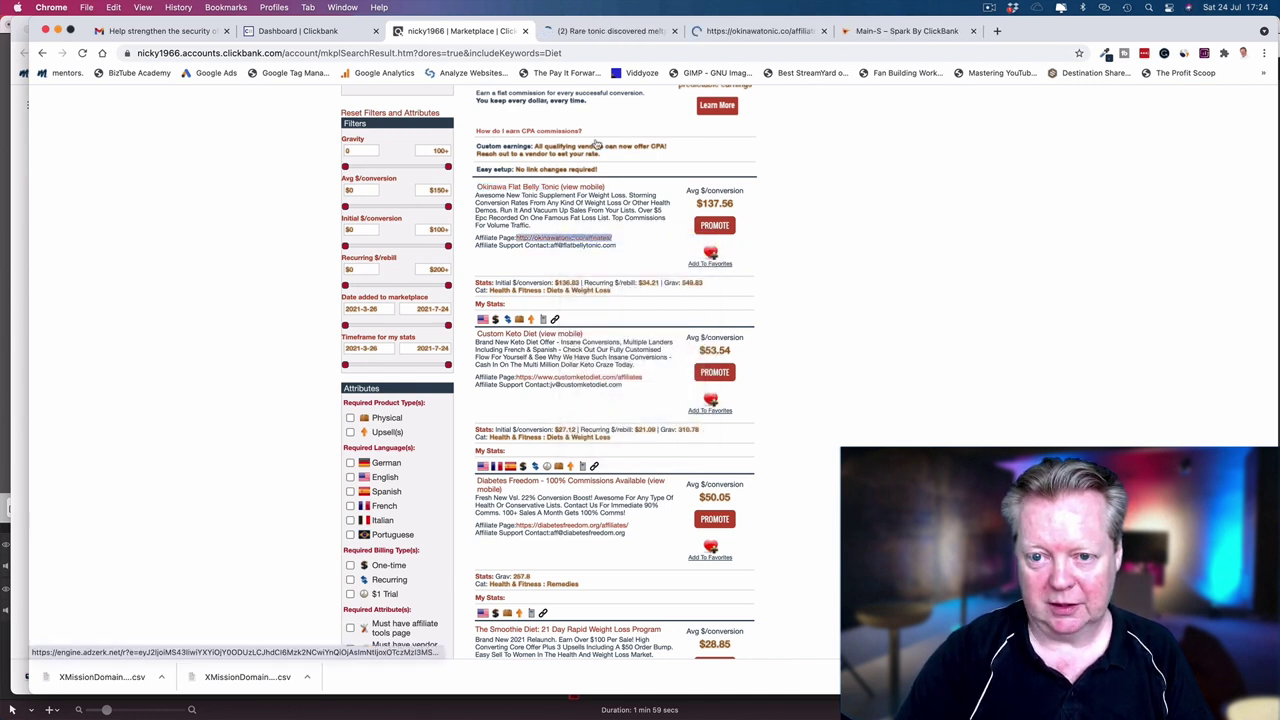
Switch to the sales page tab and hide the Ahrefs SEO toolbar for this site.
left_click(620, 31)
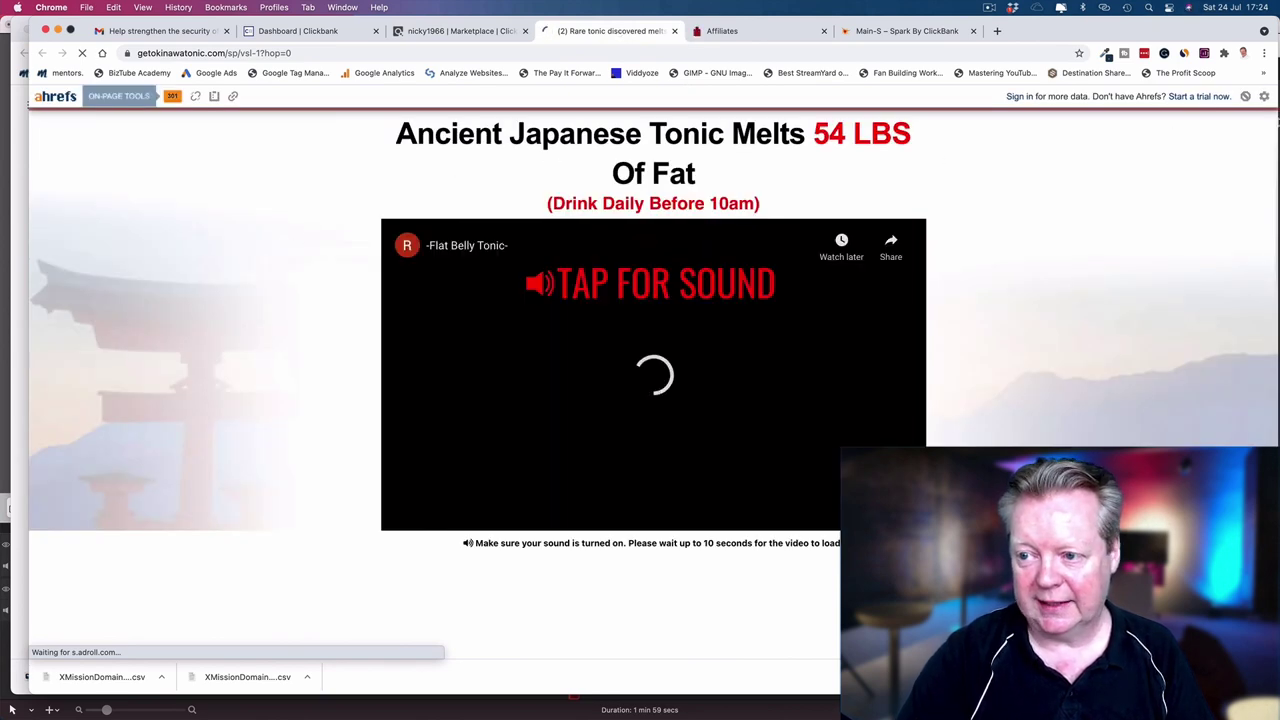
left_click(1245, 96)
left_click(1213, 128)
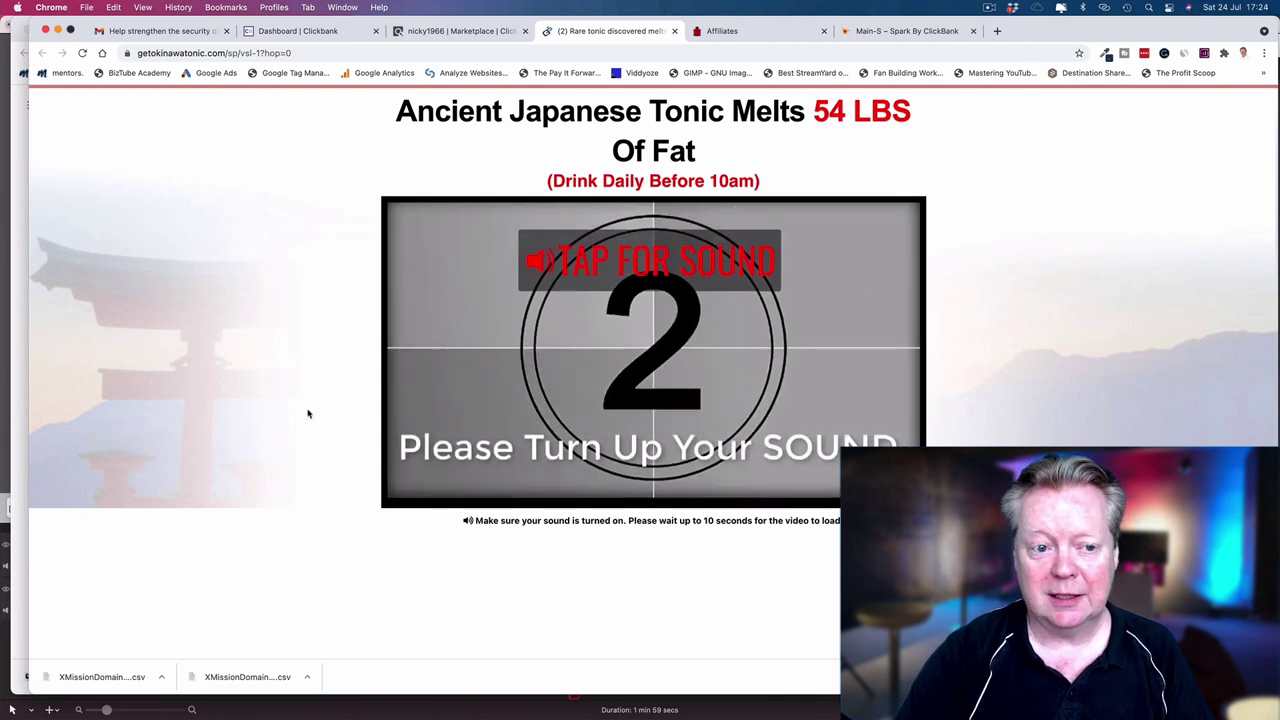
scroll(309, 414, "down", 3)
scroll(308, 414, "up", 1)
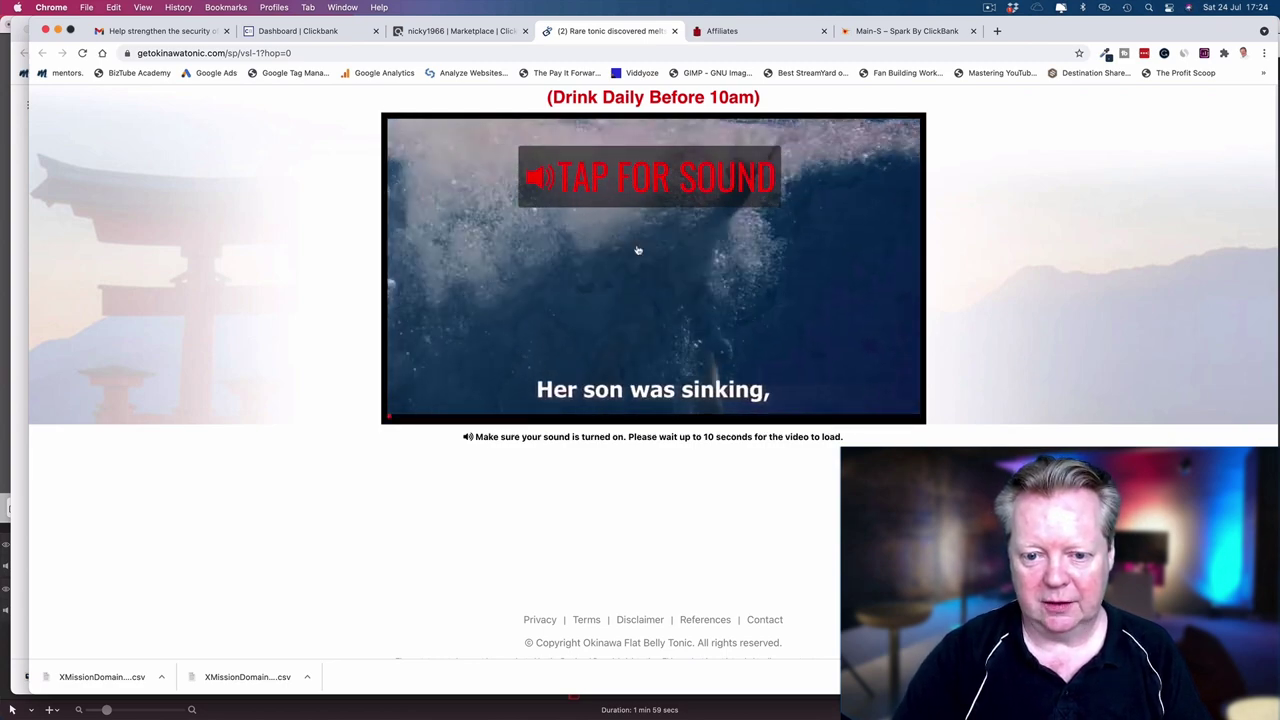
Turn on the sound for the sales video.
left_click(634, 258)
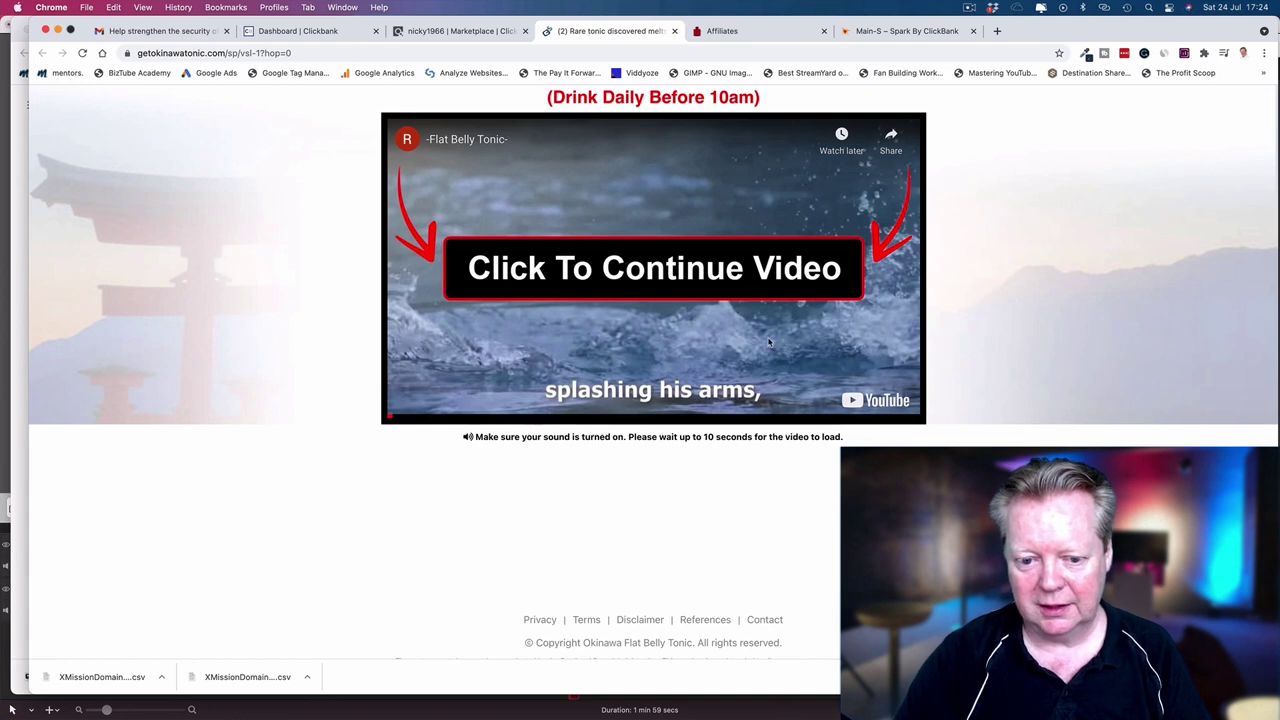
scroll(769, 343, "up", 2)
scroll(769, 343, "down", 4)
scroll(769, 343, "up", 4)
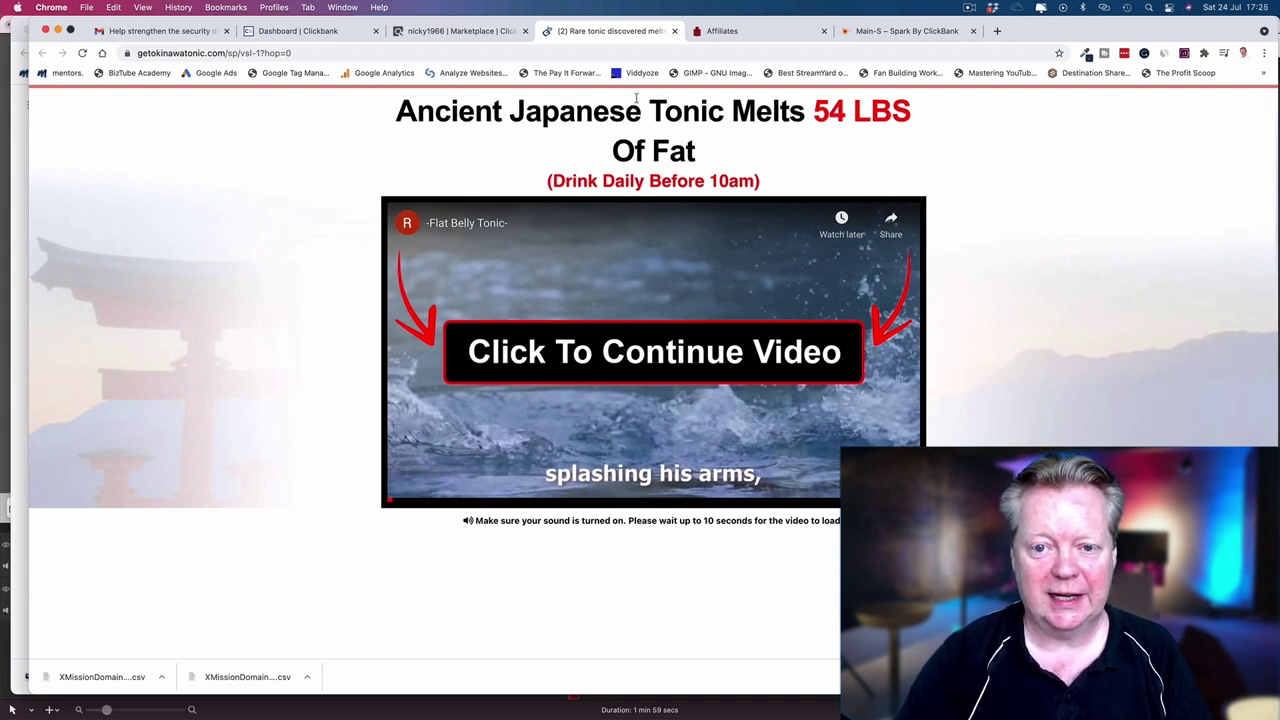
On the affiliates tab, scroll past the 3 Reasons and testimonials to the Hoplink Generator.
left_click(731, 33)
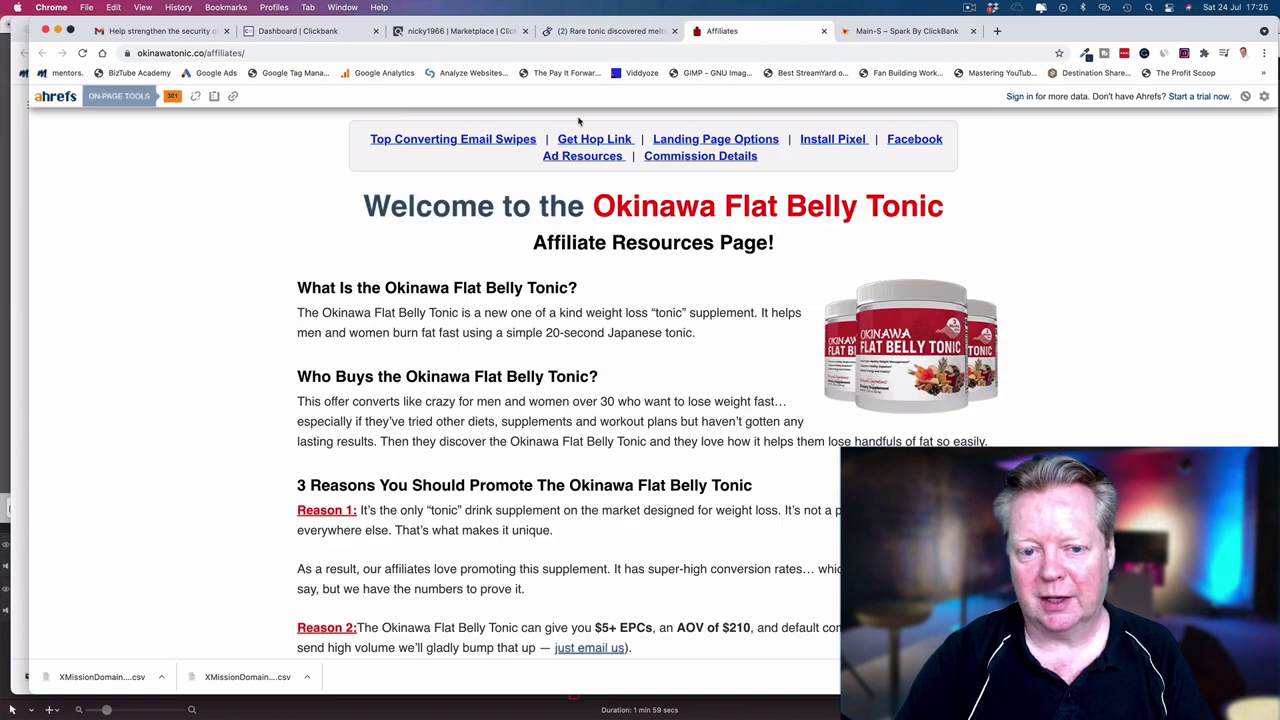
scroll(311, 282, "down", 2)
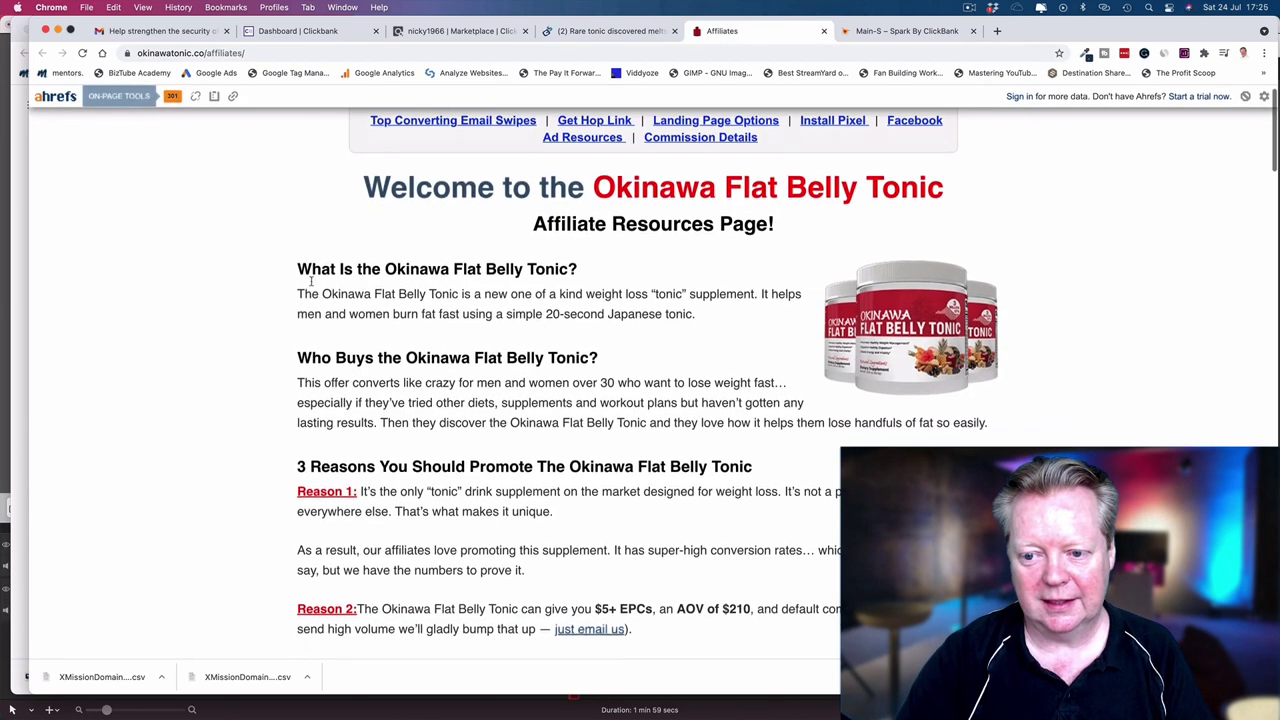
scroll(311, 282, "down", 3)
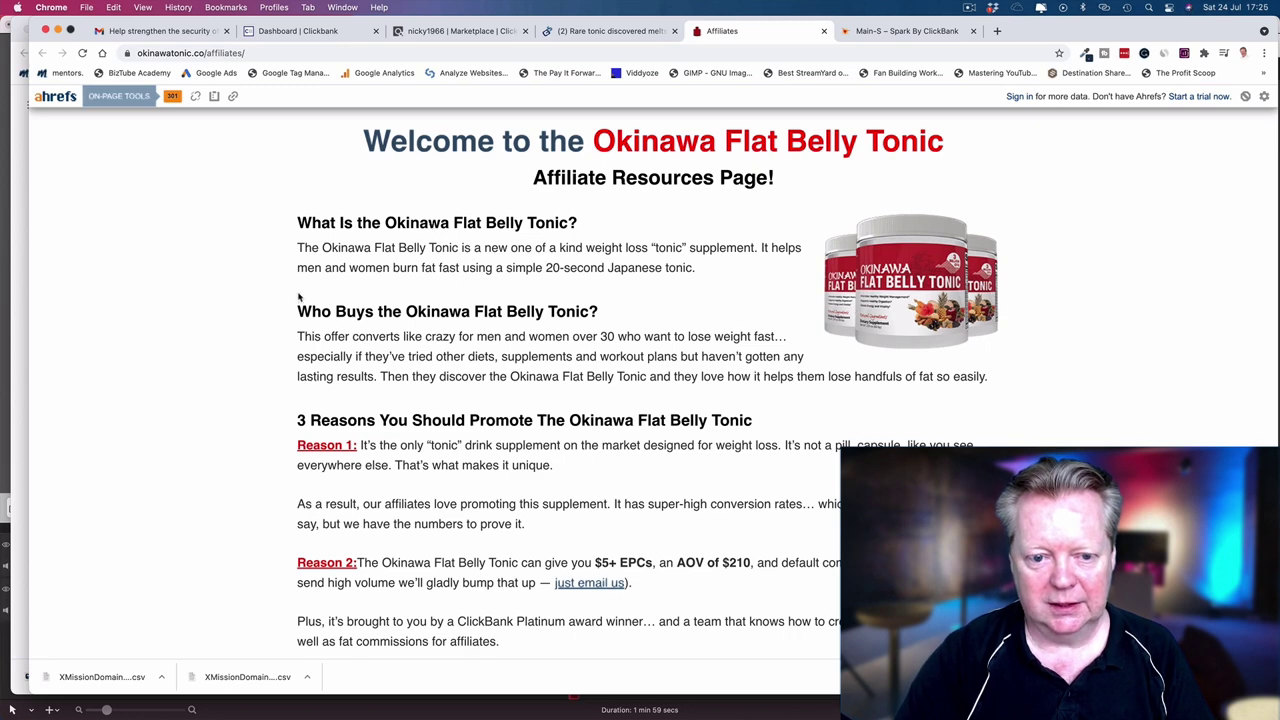
scroll(299, 302, "down", 1)
scroll(299, 305, "down", 3)
scroll(300, 310, "down", 2)
scroll(300, 318, "down", 2)
scroll(300, 318, "down", 2)
scroll(300, 318, "down", 1)
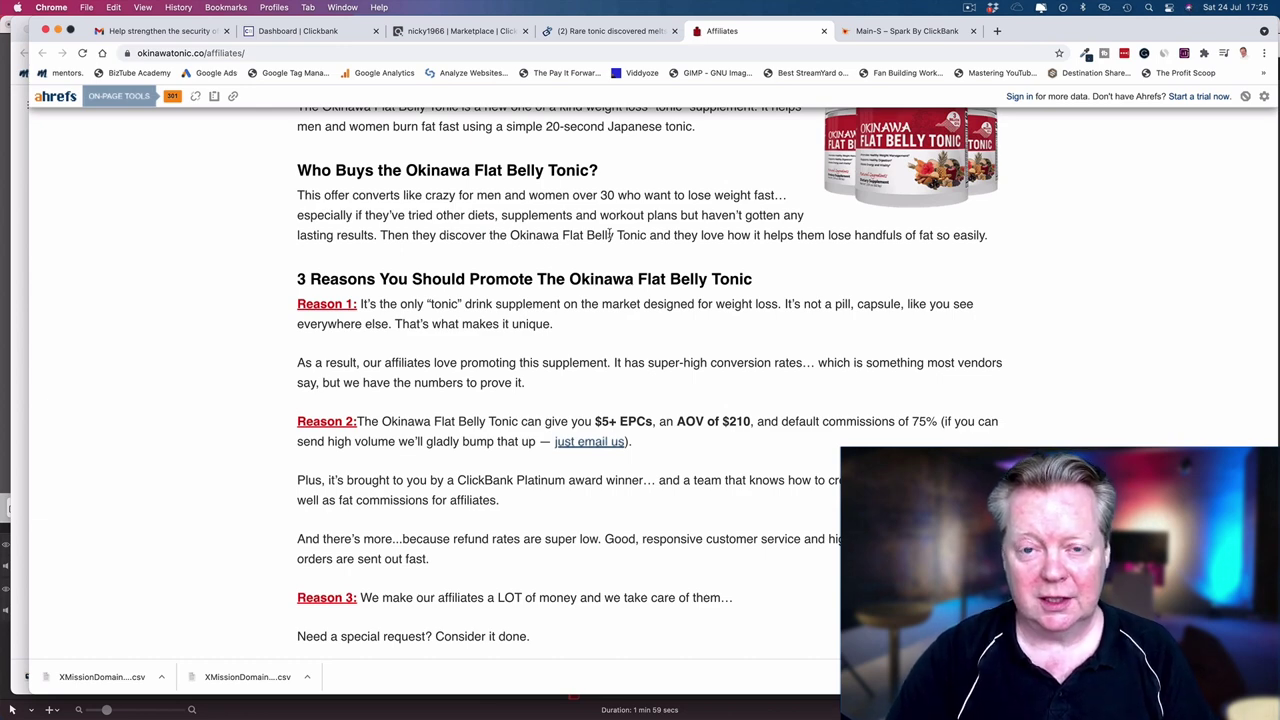
scroll(611, 232, "down", 1)
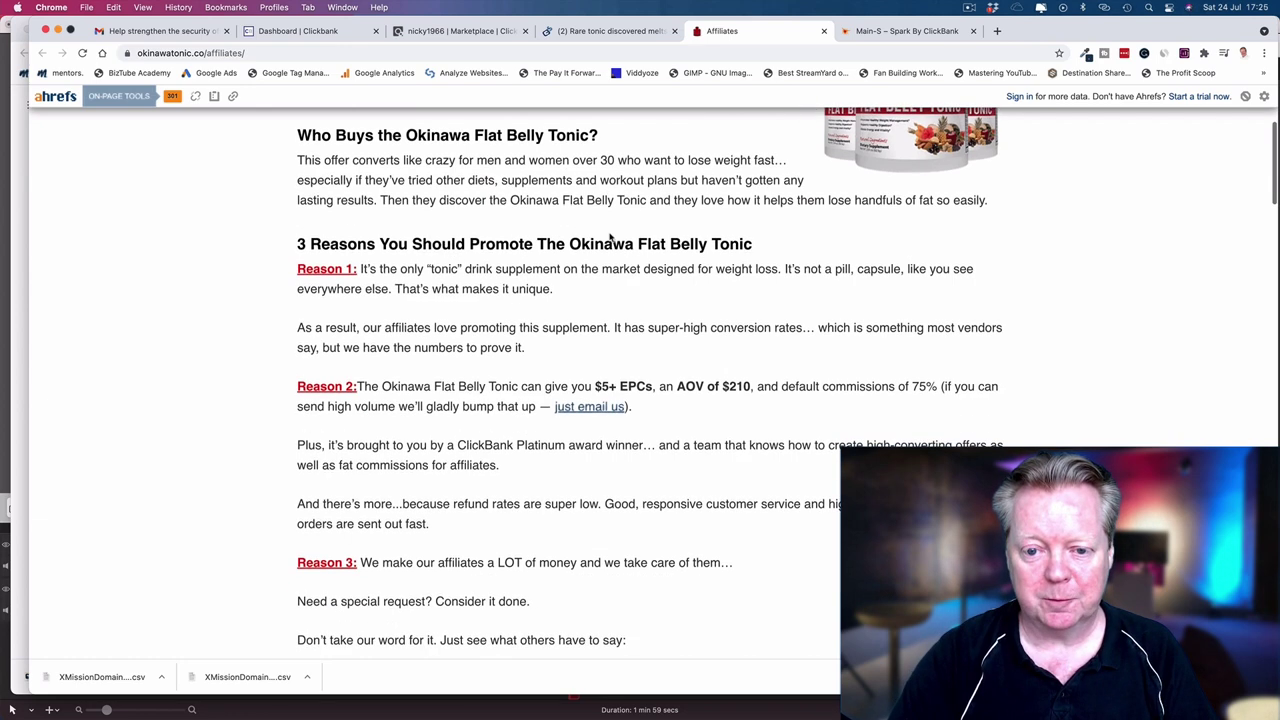
scroll(611, 232, "down", 1)
scroll(611, 234, "down", 1)
scroll(610, 236, "down", 2)
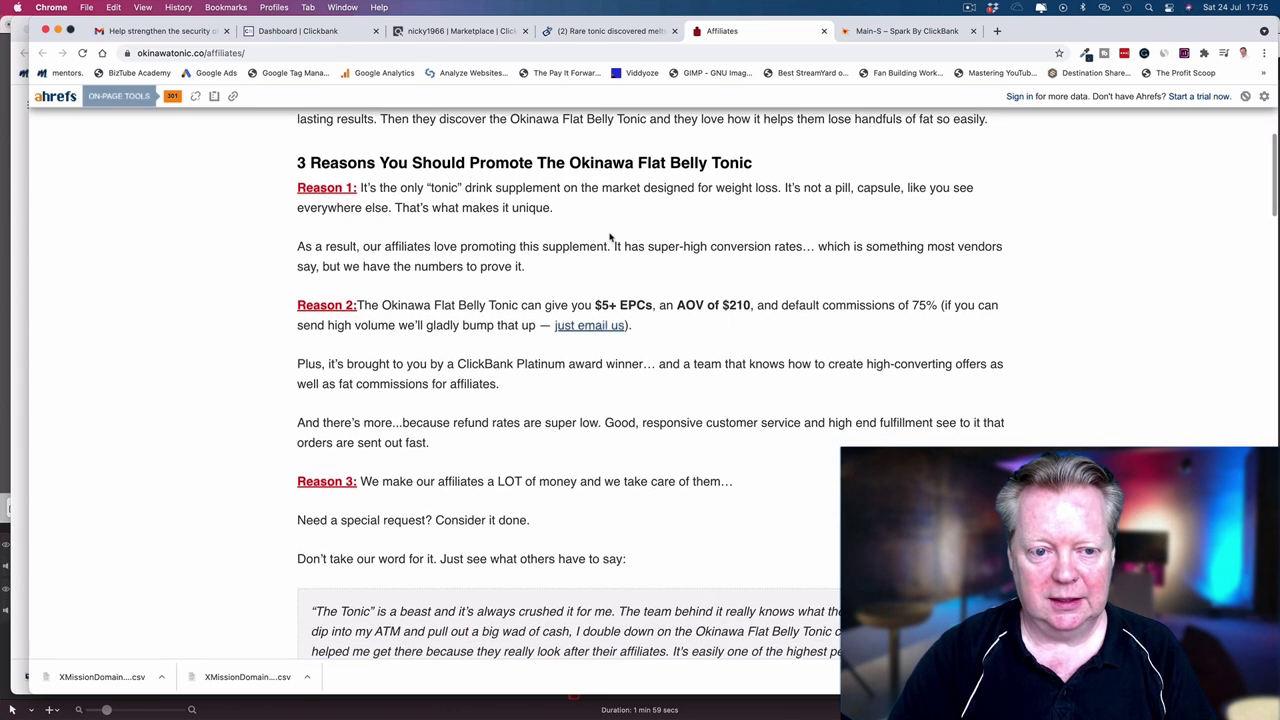
scroll(422, 200, "down", 1)
scroll(425, 215, "down", 2)
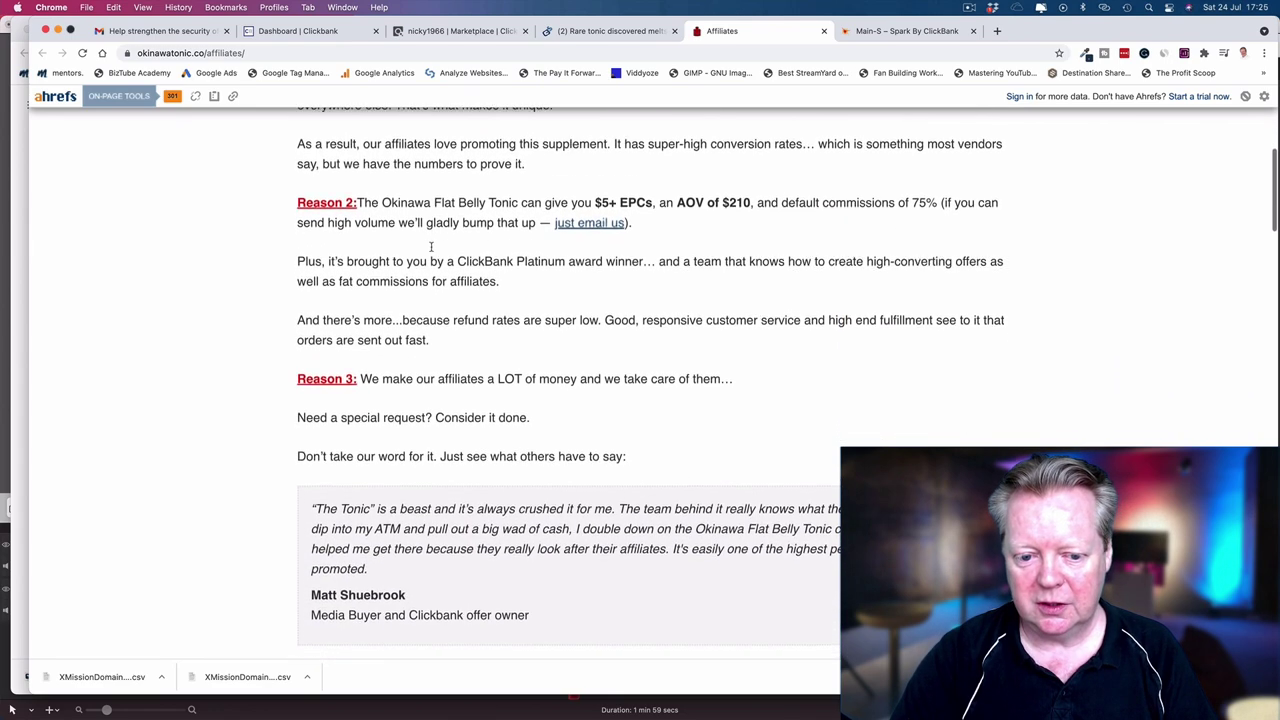
scroll(428, 230, "down", 2)
scroll(432, 252, "down", 2)
scroll(432, 252, "down", 2)
scroll(432, 252, "down", 2)
scroll(432, 252, "down", 1)
scroll(432, 251, "down", 3)
scroll(432, 251, "down", 2)
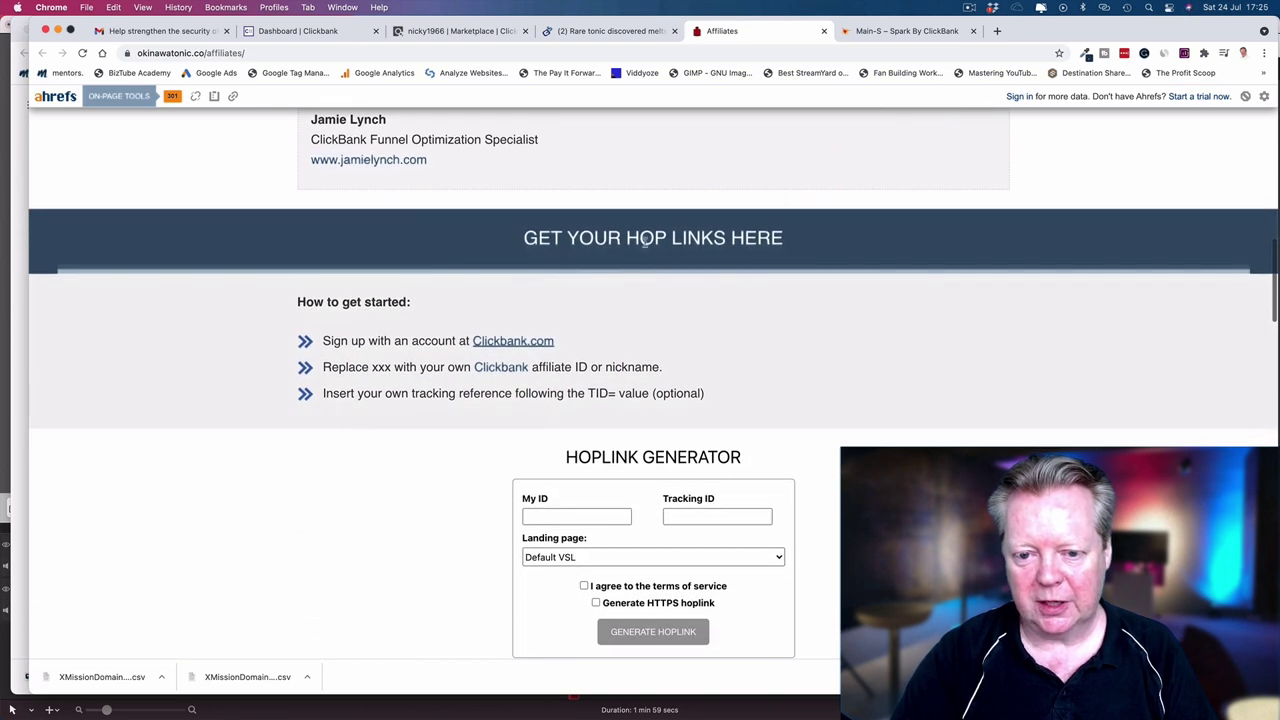
scroll(585, 271, "down", 2)
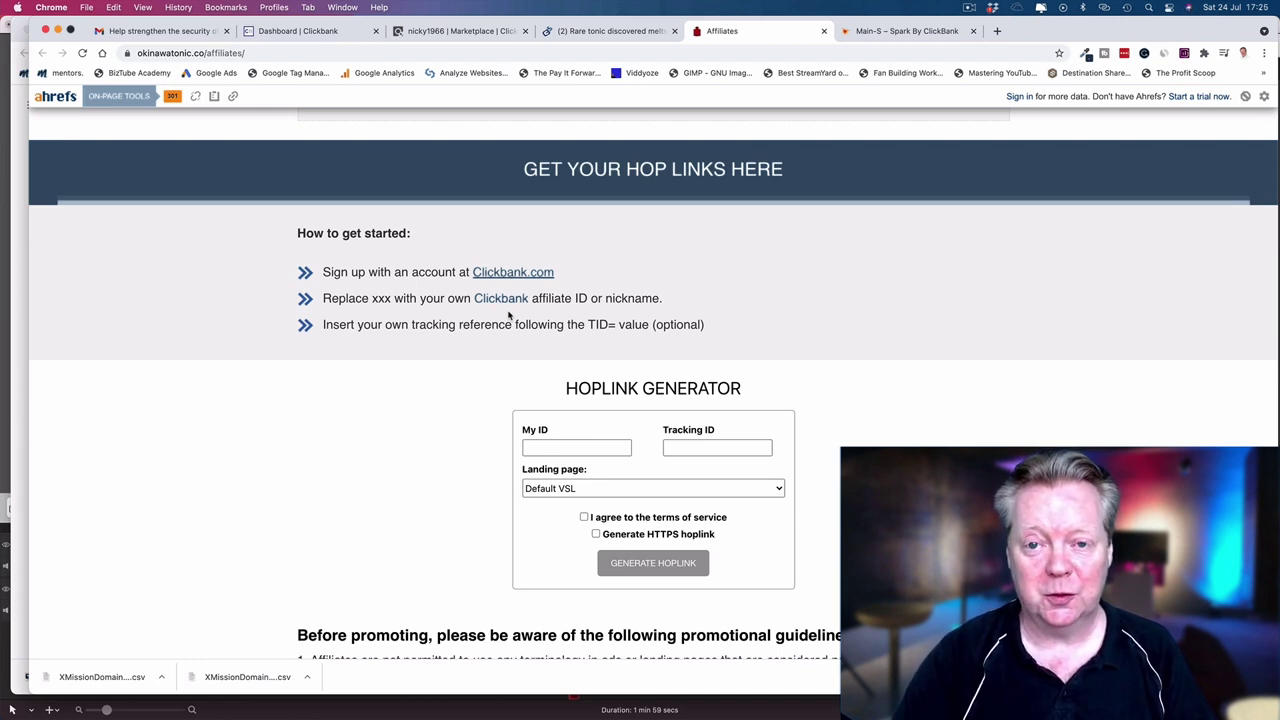
scroll(508, 314, "down", 1)
scroll(508, 314, "down", 3)
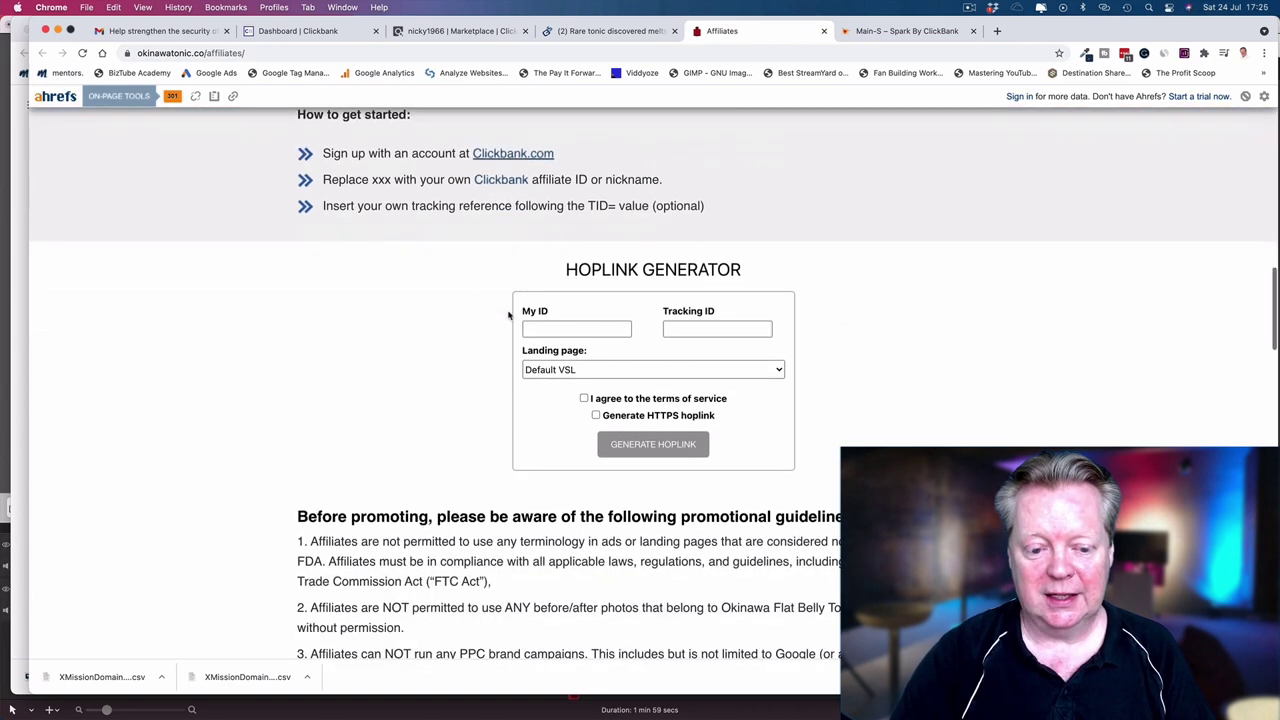
scroll(508, 314, "down", 3)
scroll(508, 314, "down", 1)
scroll(508, 314, "up", 1)
scroll(508, 314, "up", 3)
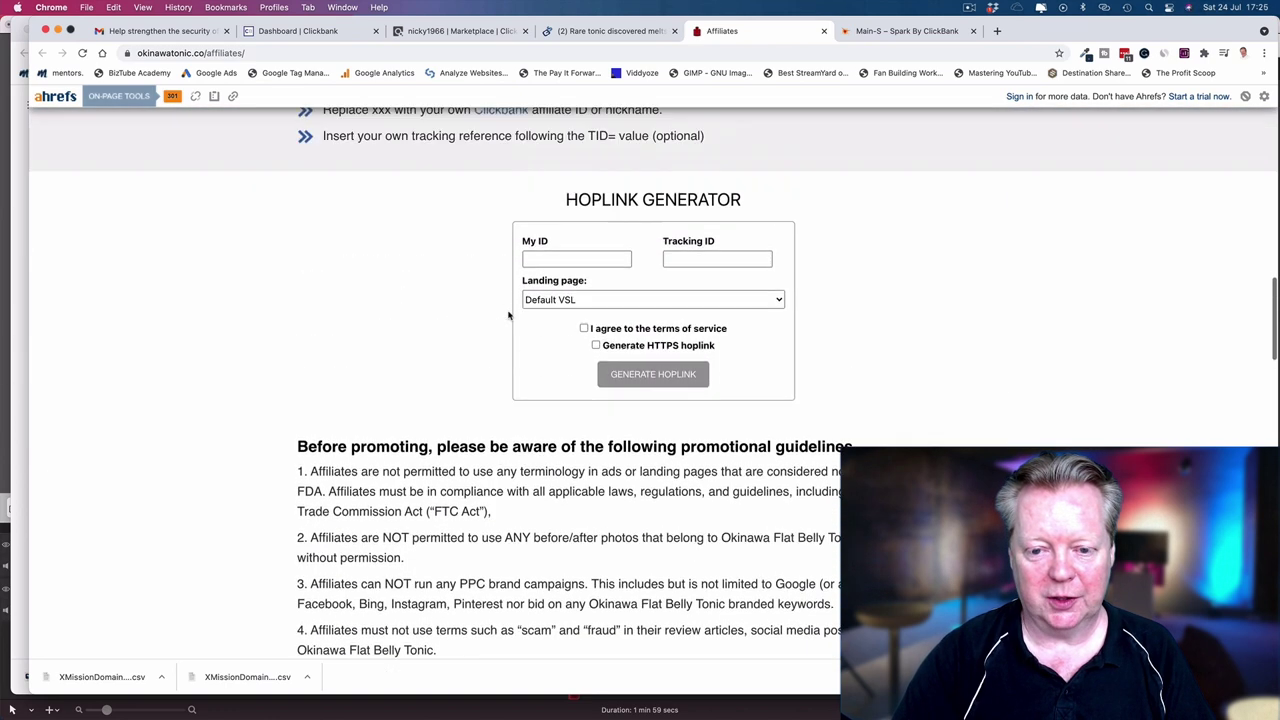
scroll(508, 314, "up", 2)
left_click(563, 354)
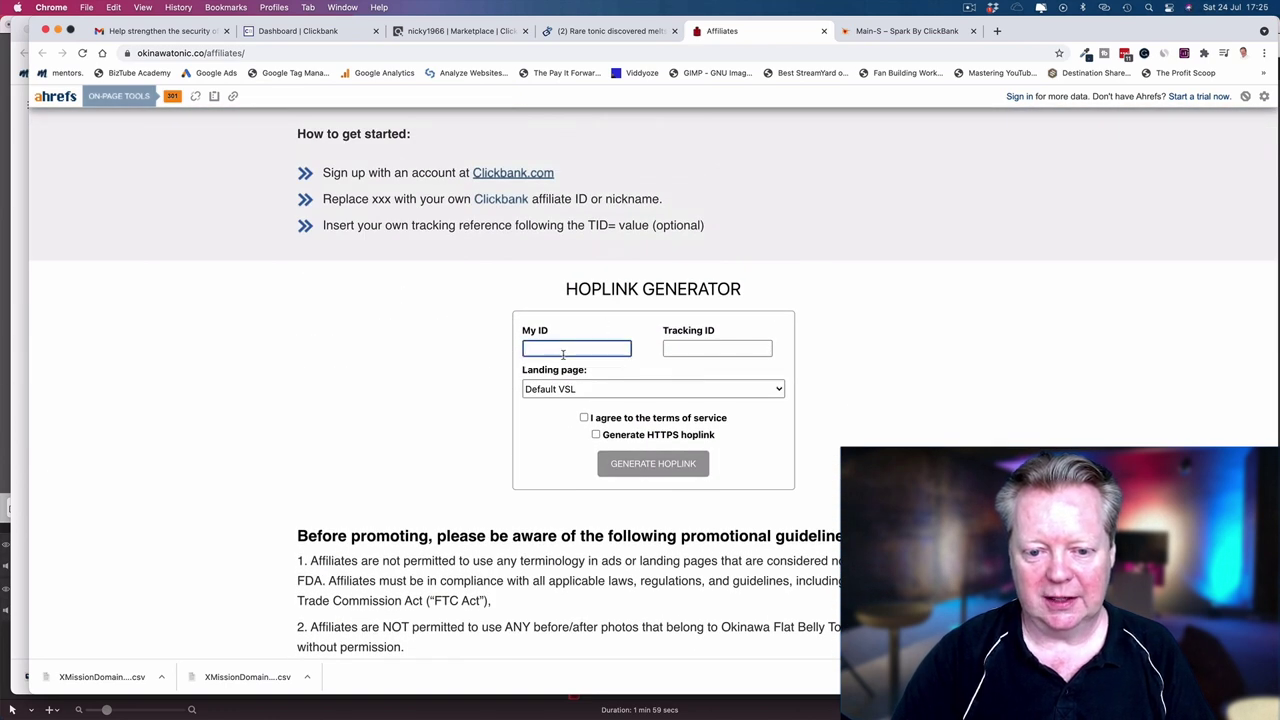
type("nick")
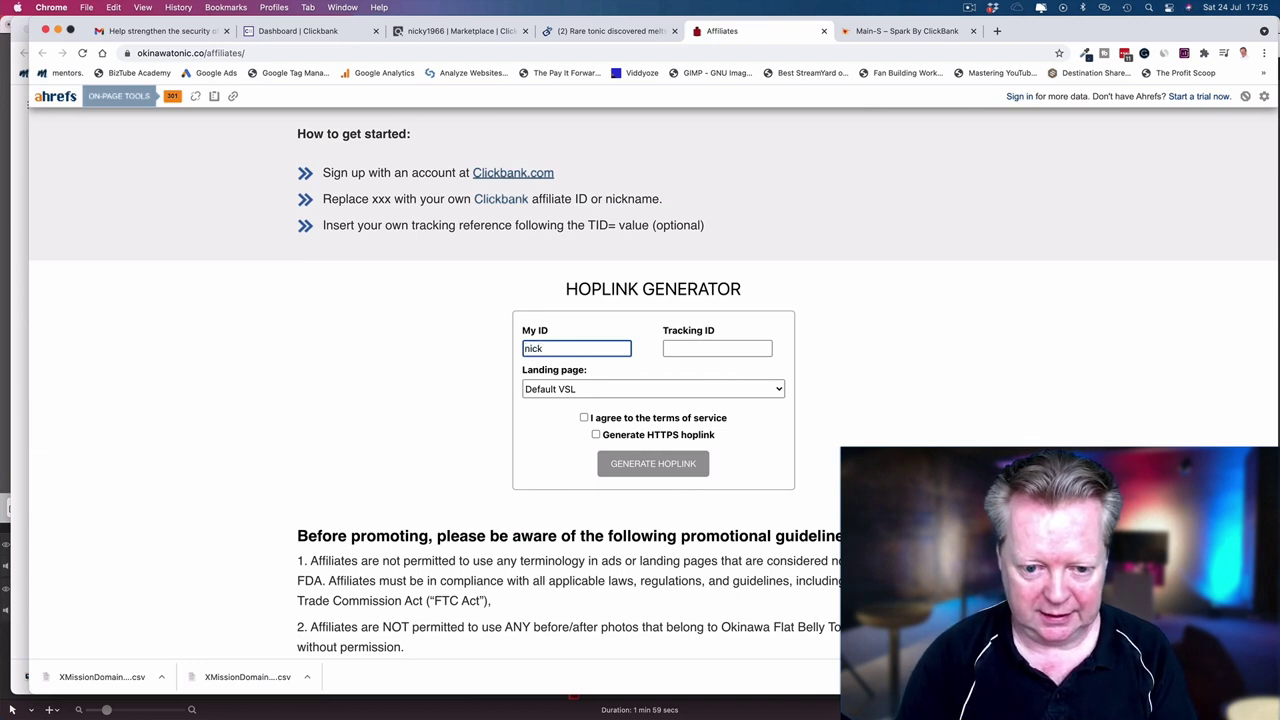
type("y")
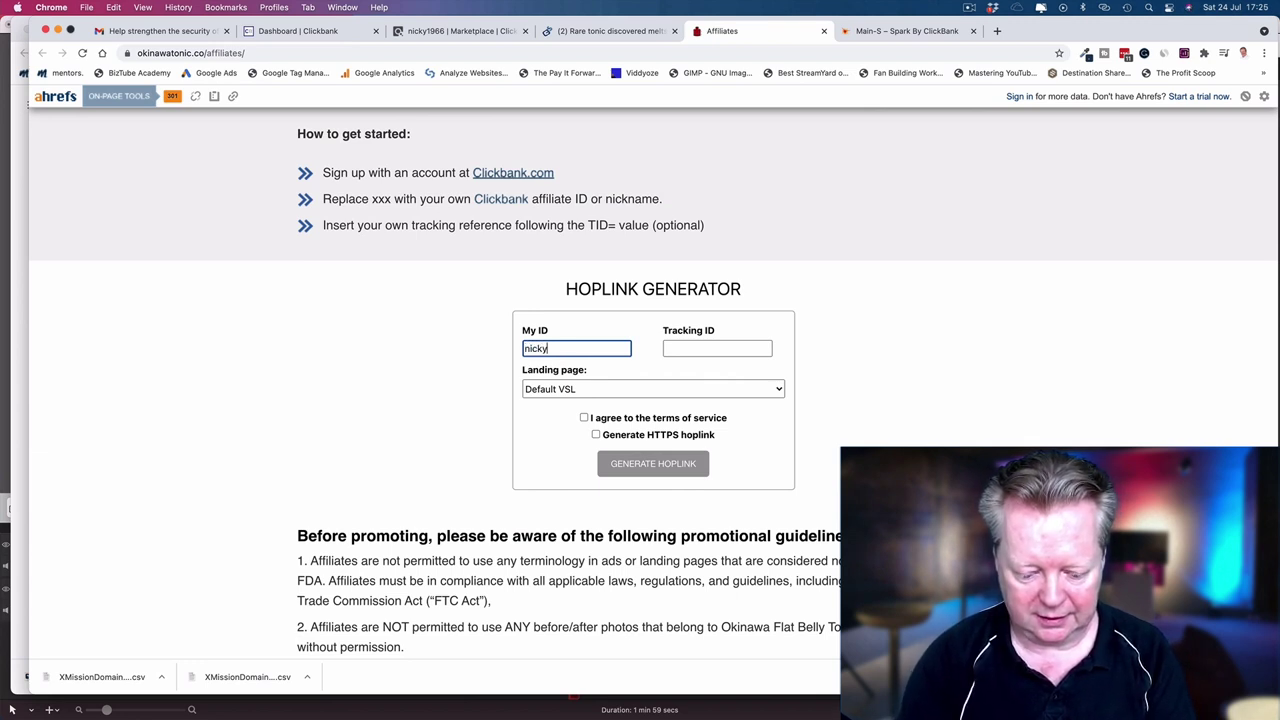
type("1066")
key("Tab")
key("Tab")
left_click(759, 393)
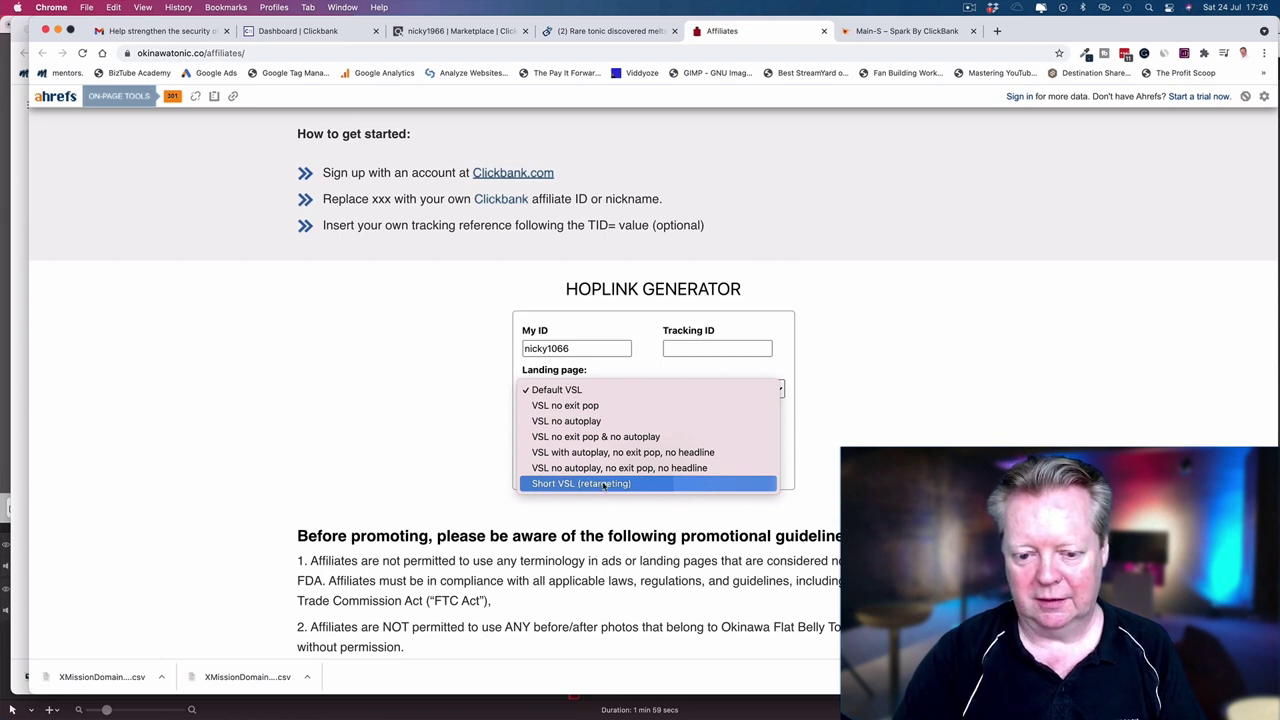
left_click(822, 424)
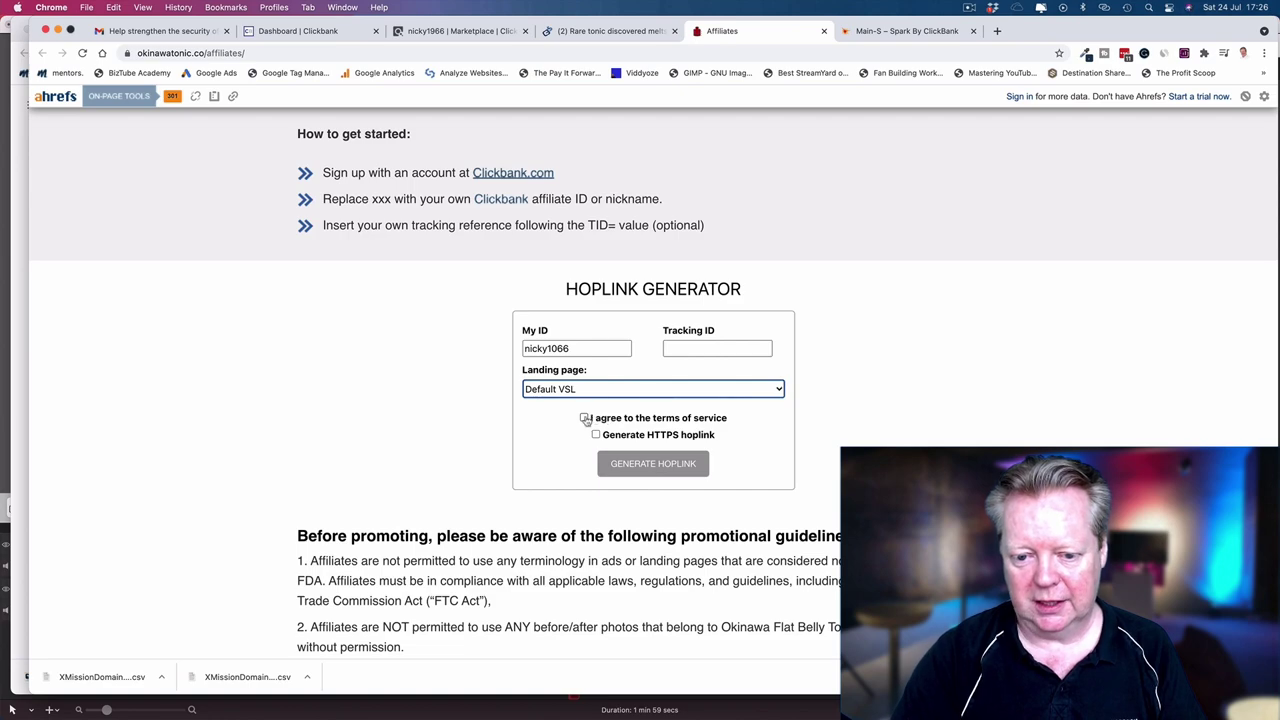
Read through the guidelines, Tracking Pixels and Facebook sections, reaching High-Converting Email Swipes.
scroll(585, 420, "down", 5)
scroll(587, 420, "down", 2)
scroll(585, 428, "down", 2)
scroll(585, 428, "down", 4)
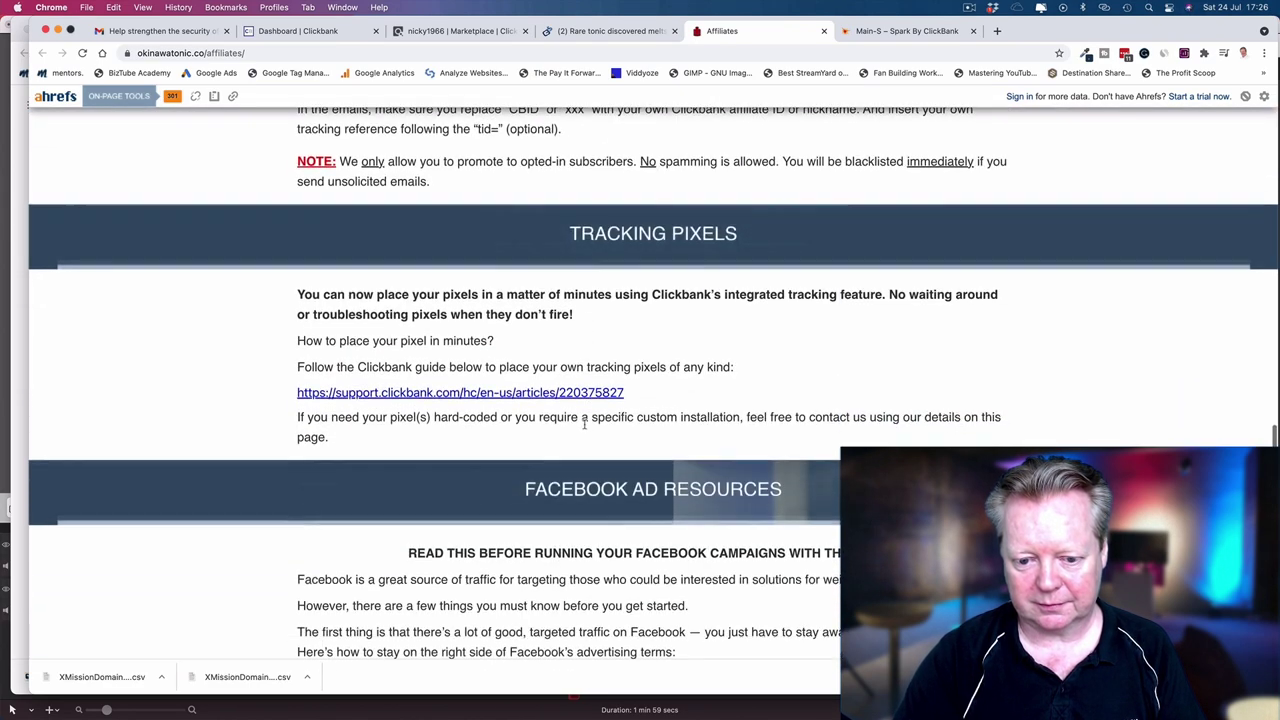
scroll(585, 428, "down", 2)
scroll(585, 428, "down", 3)
scroll(585, 428, "down", 2)
scroll(585, 428, "down", 1)
scroll(585, 428, "down", 1)
scroll(585, 426, "up", 4)
scroll(585, 425, "up", 5)
scroll(585, 425, "up", 4)
scroll(585, 425, "up", 5)
scroll(585, 425, "down", 2)
scroll(585, 425, "down", 2)
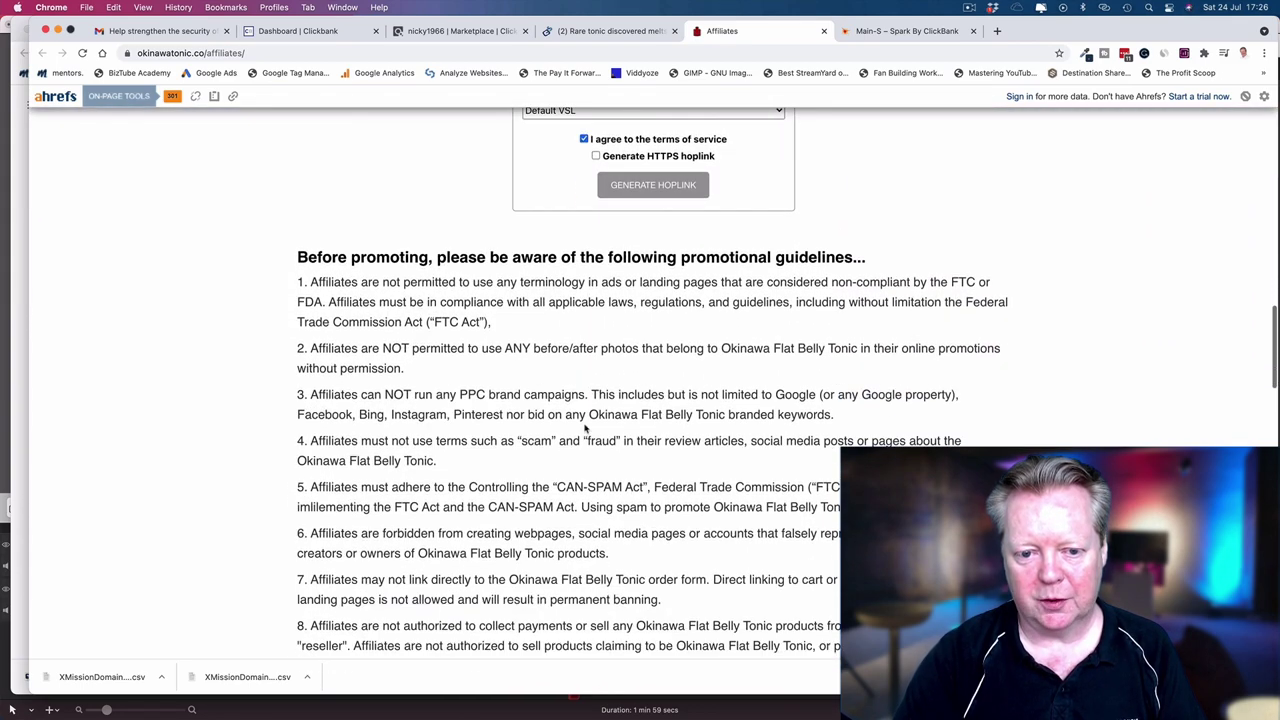
scroll(585, 428, "down", 1)
scroll(585, 428, "down", 1)
scroll(585, 426, "down", 1)
scroll(585, 425, "down", 1)
scroll(585, 424, "down", 1)
scroll(585, 425, "up", 2)
scroll(585, 426, "down", 2)
scroll(586, 428, "down", 1)
scroll(585, 427, "down", 1)
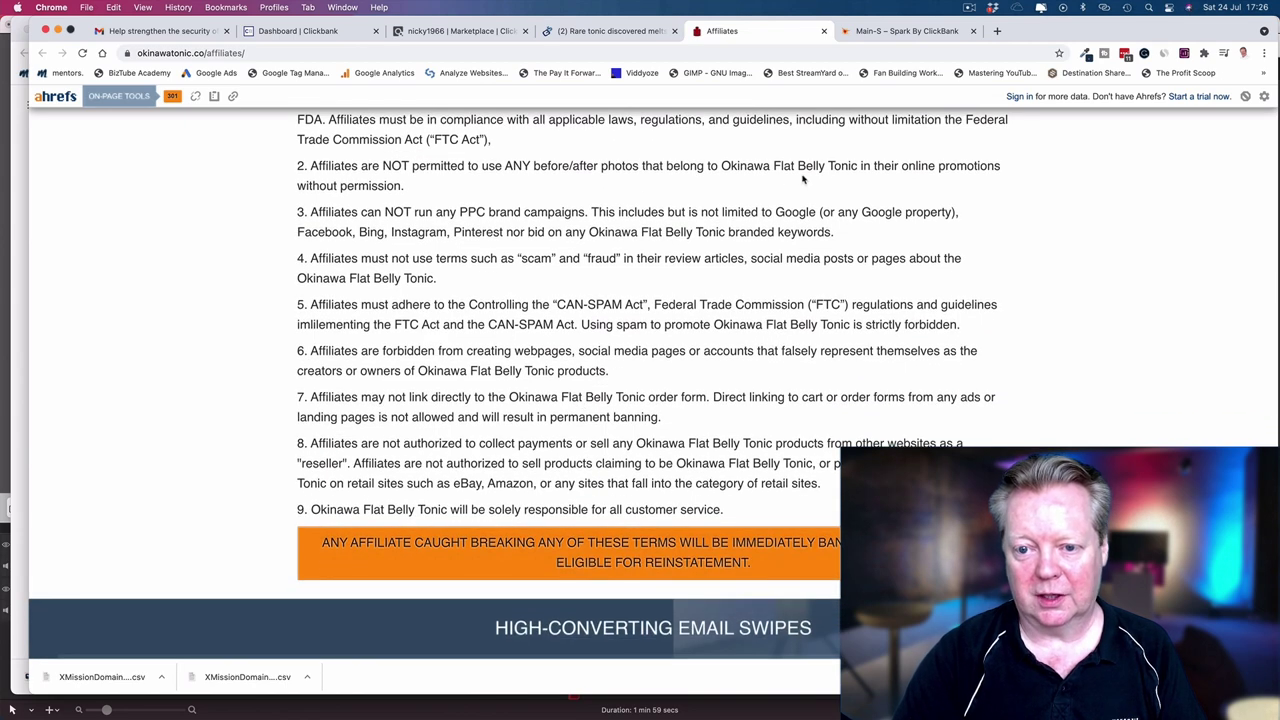
scroll(677, 258, "down", 1)
scroll(677, 258, "down", 1)
scroll(677, 259, "down", 2)
scroll(677, 260, "down", 1)
scroll(709, 317, "down", 1)
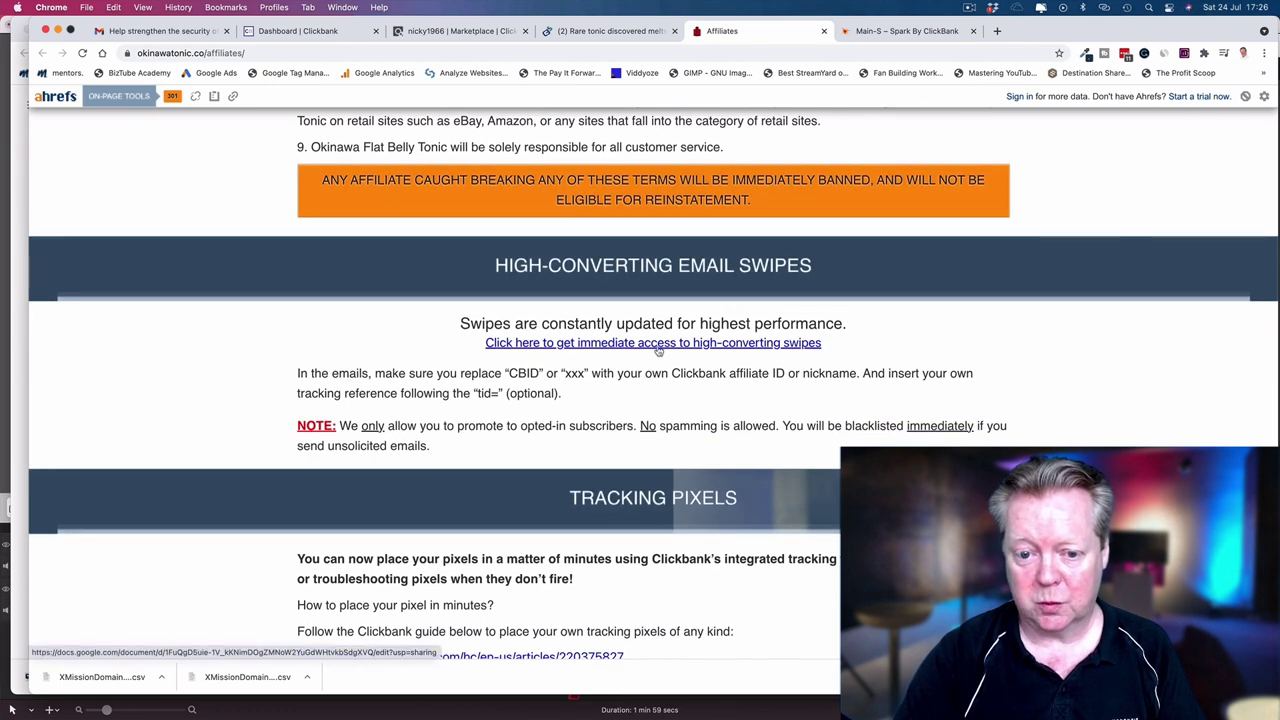
Open the Flat Belly Tonic Email Creatives Google Doc and browse through Email 3.
left_click(658, 345)
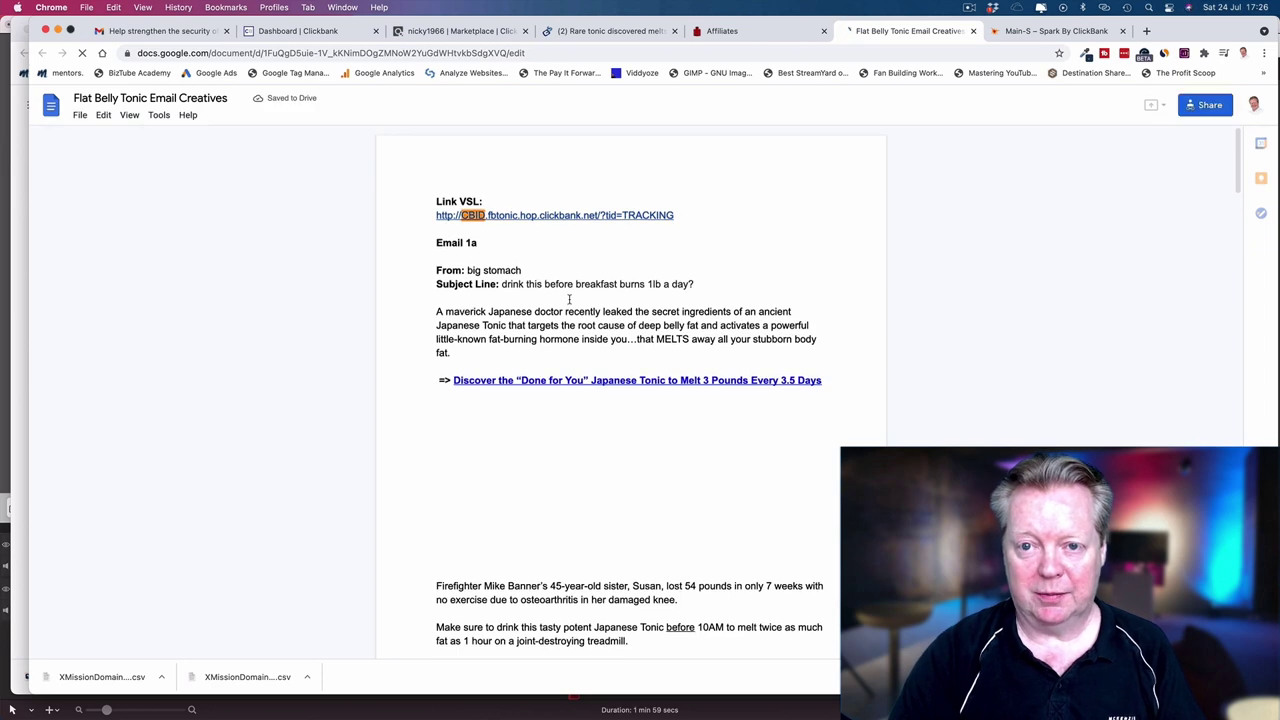
scroll(569, 299, "down", 2)
scroll(569, 299, "down", 1)
scroll(569, 299, "down", 5)
scroll(569, 299, "down", 1)
scroll(569, 299, "down", 2)
scroll(569, 299, "down", 2)
scroll(569, 299, "down", 1)
scroll(569, 299, "down", 4)
scroll(569, 299, "down", 2)
scroll(569, 299, "down", 3)
scroll(569, 299, "down", 1)
scroll(569, 299, "down", 3)
scroll(569, 299, "down", 4)
scroll(569, 299, "up", 8)
Back on the affiliates page, review the Facebook ad guidance and the $5 EPC, 75% commission structure.
left_click(720, 30)
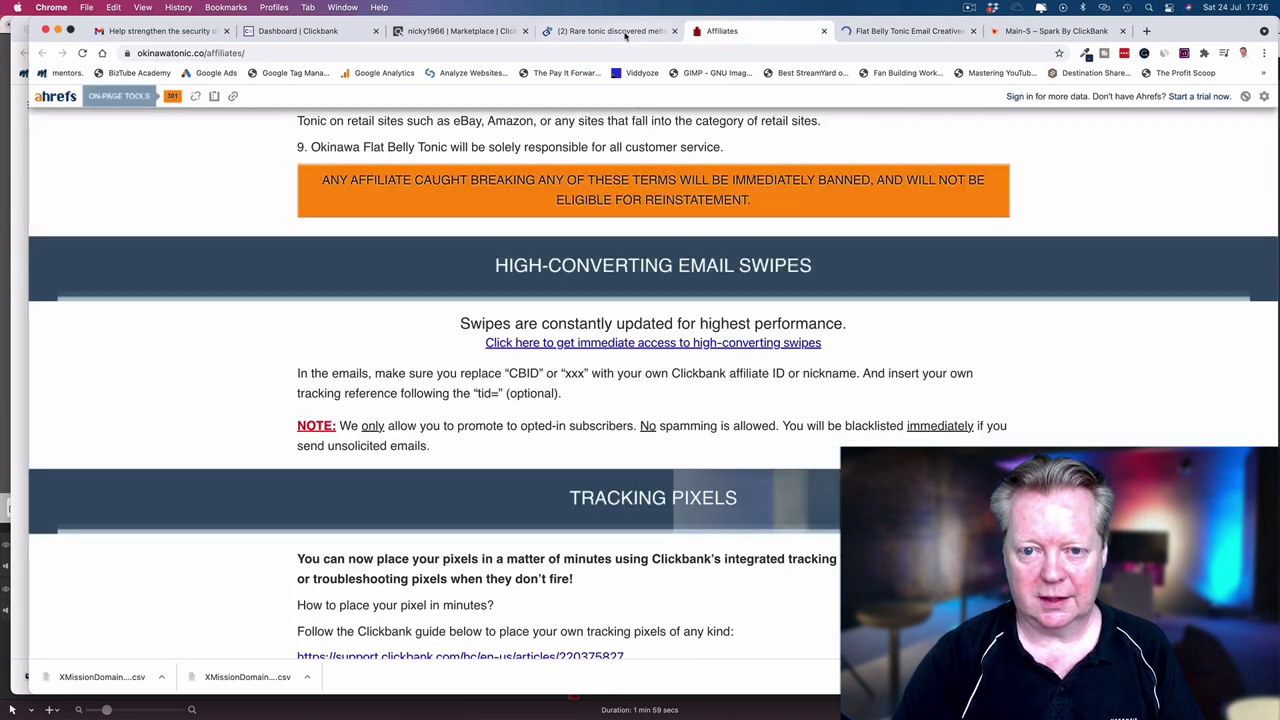
left_click(625, 33)
left_click(706, 34)
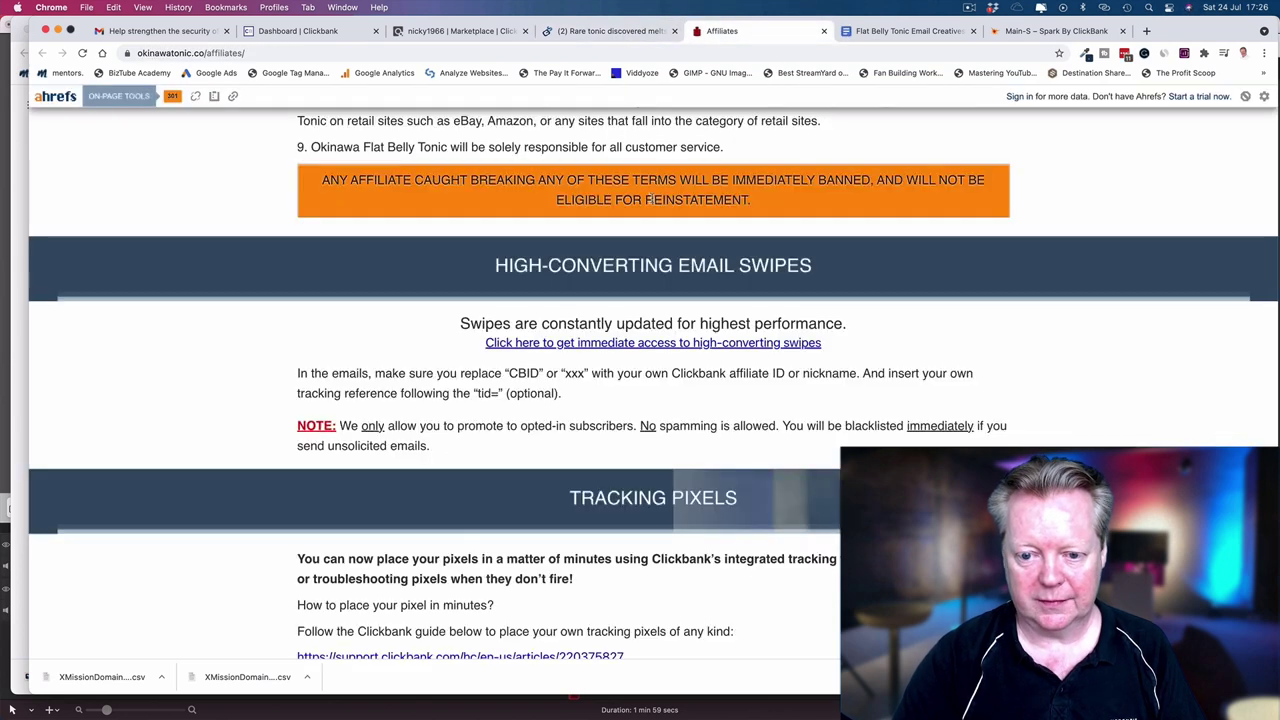
scroll(650, 210, "down", 2)
scroll(645, 235, "down", 2)
scroll(640, 255, "down", 1)
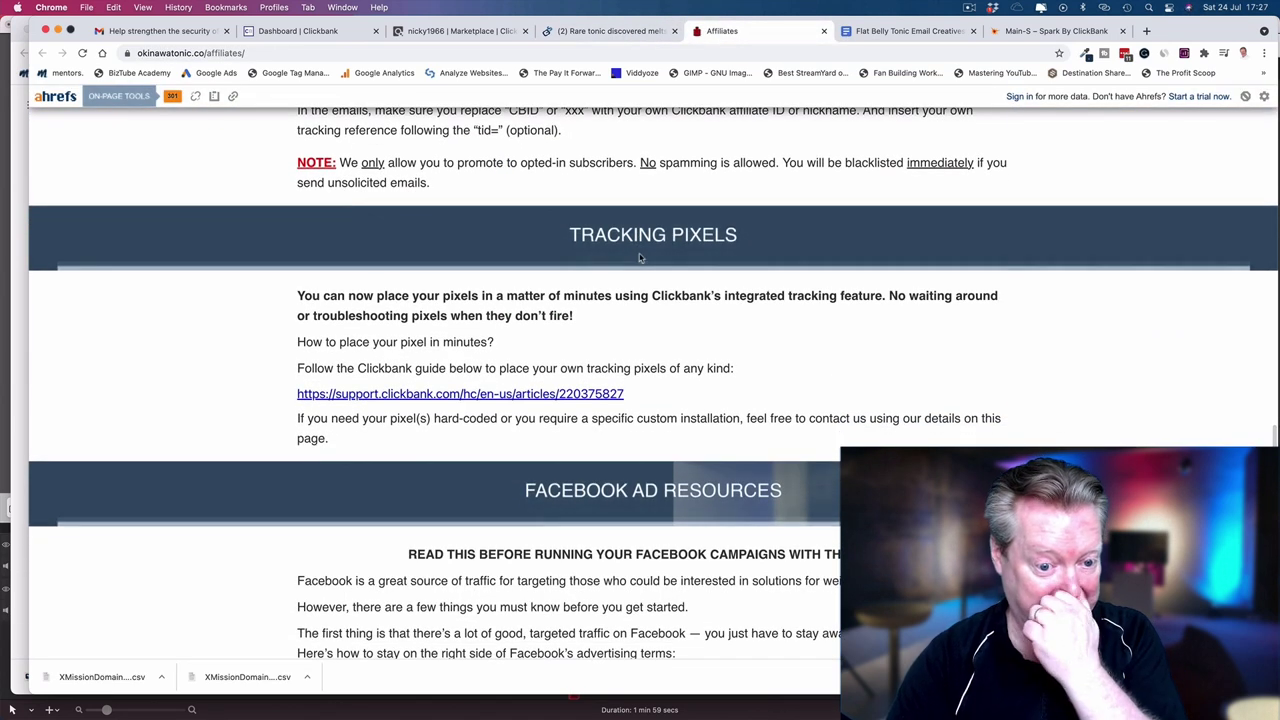
scroll(638, 265, "down", 1)
scroll(630, 290, "down", 1)
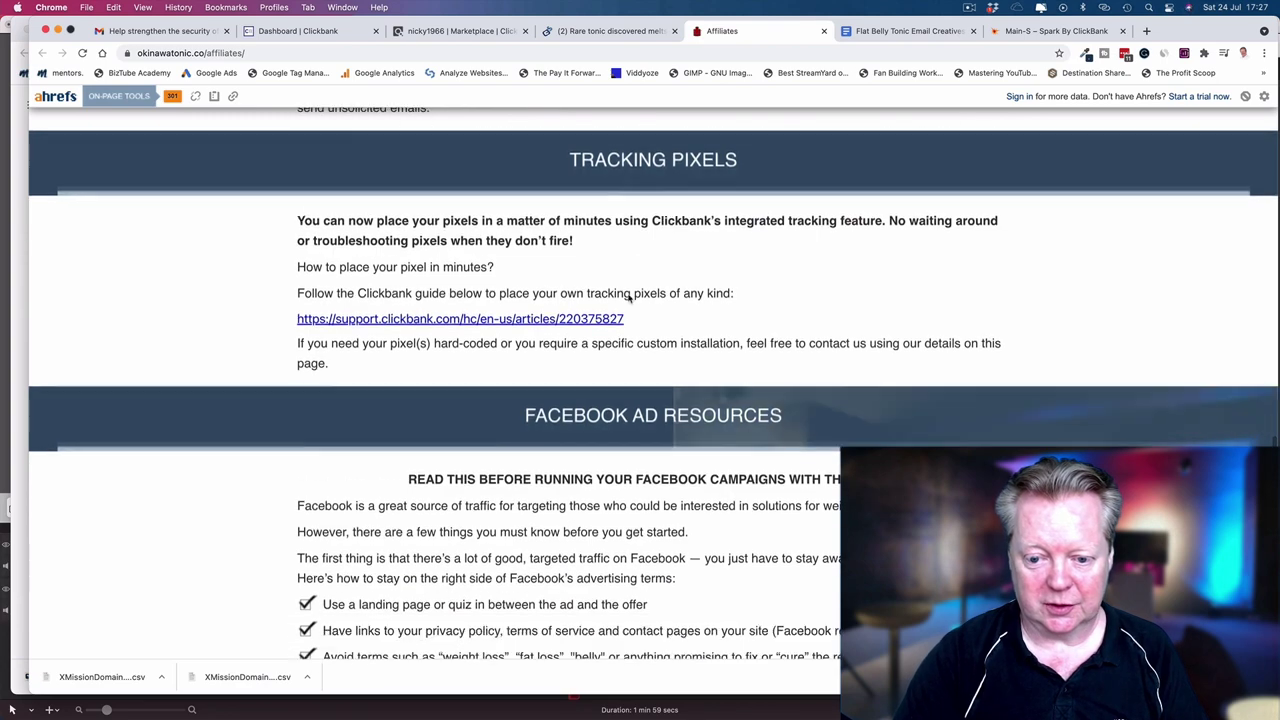
scroll(629, 297, "down", 3)
scroll(629, 296, "down", 1)
scroll(629, 294, "down", 1)
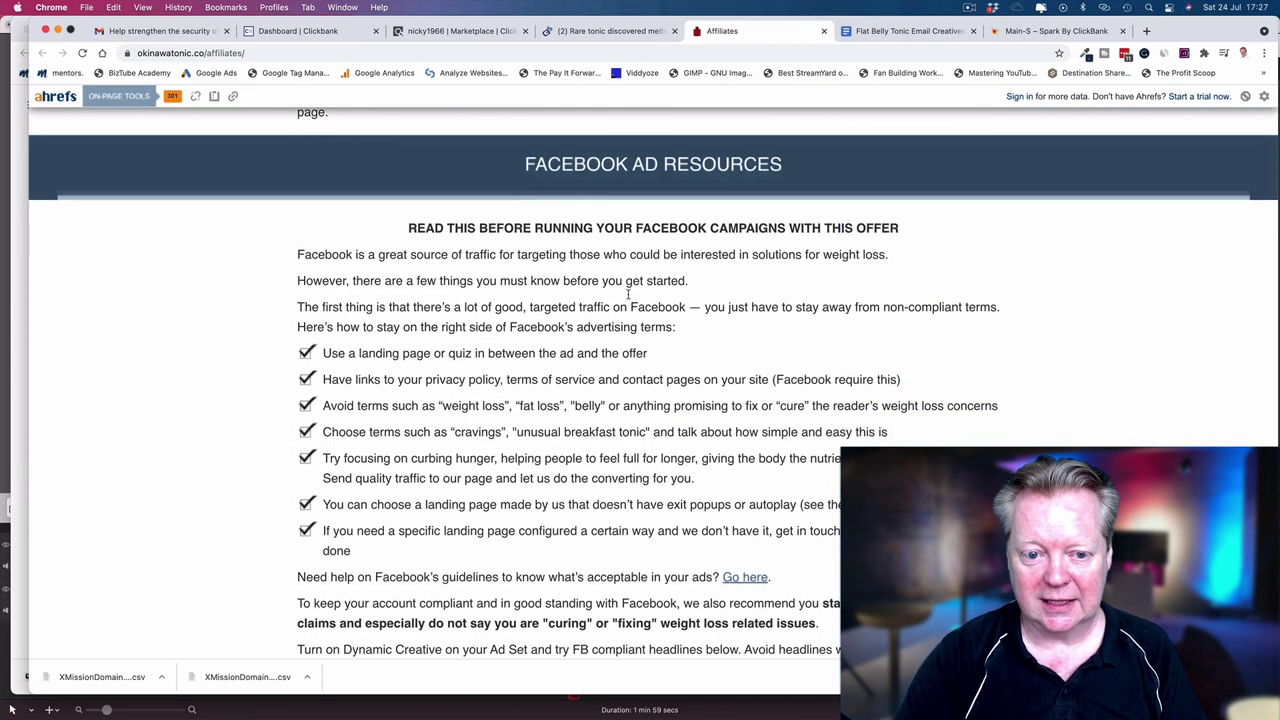
scroll(629, 294, "down", 1)
scroll(629, 295, "down", 1)
scroll(629, 296, "down", 1)
scroll(628, 298, "down", 1)
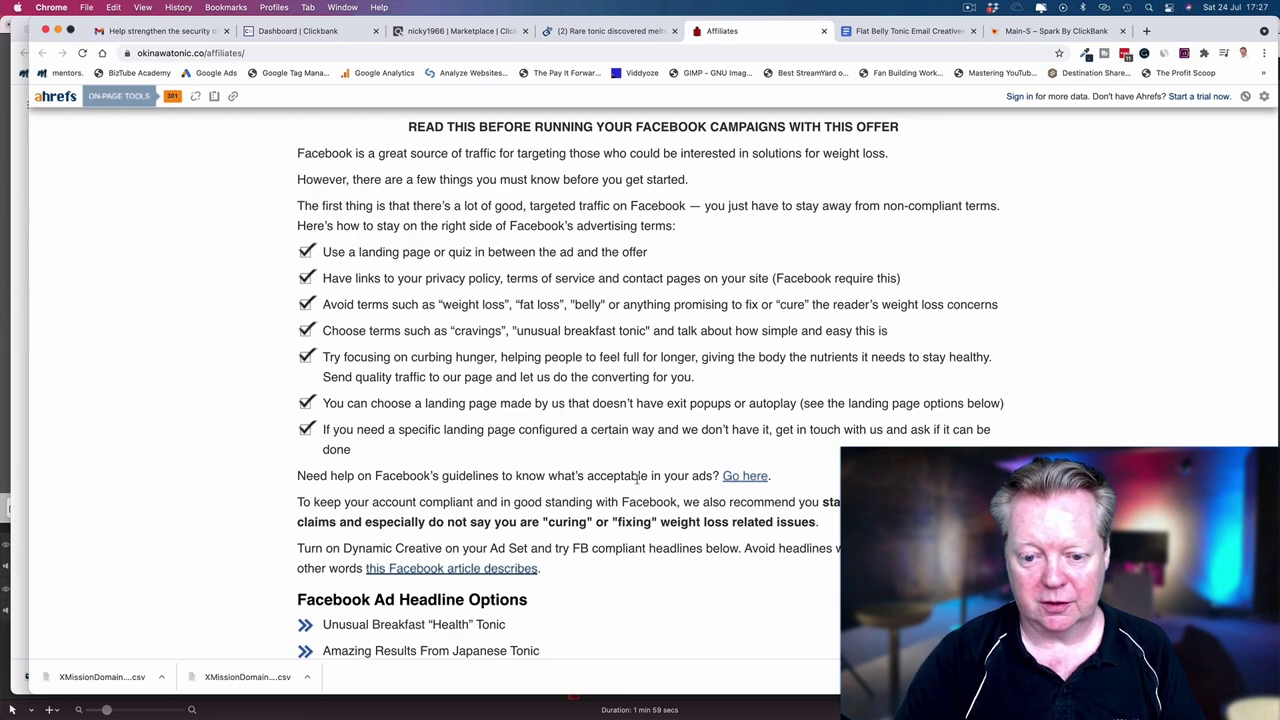
scroll(710, 478, "down", 1)
scroll(680, 480, "down", 1)
scroll(640, 481, "down", 1)
scroll(590, 483, "down", 2)
scroll(590, 483, "down", 1)
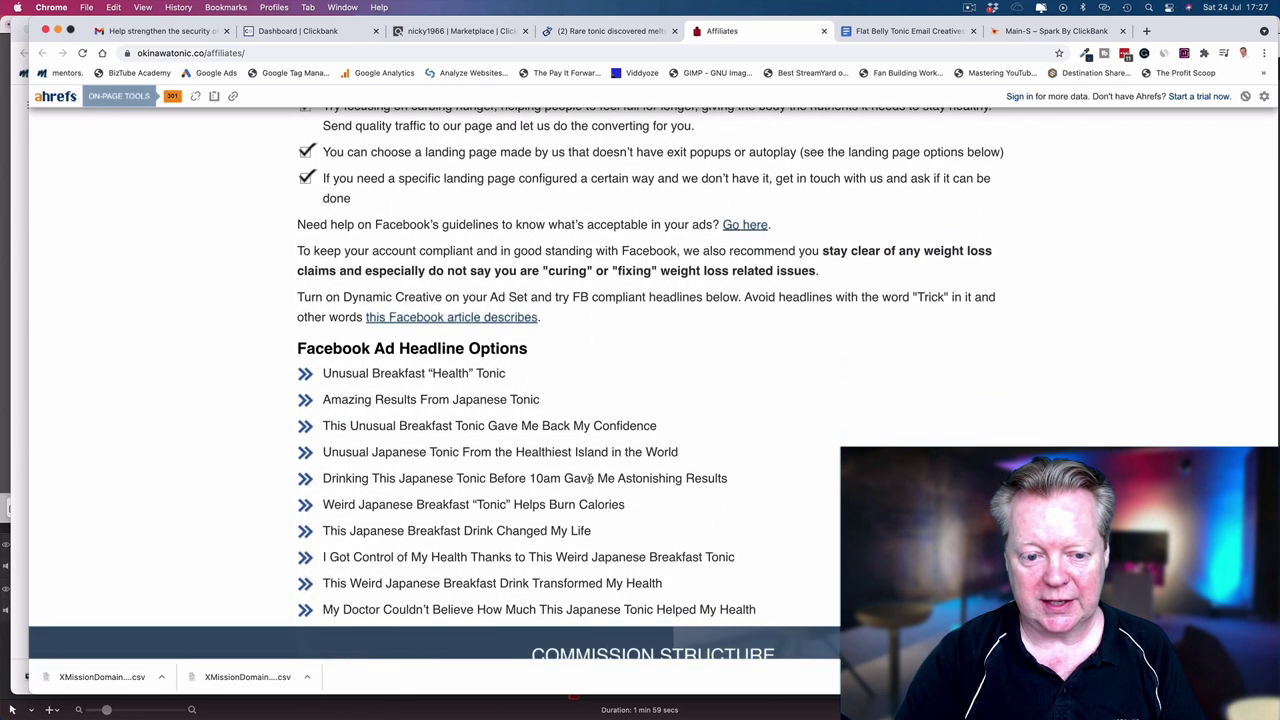
scroll(590, 483, "down", 1)
scroll(590, 483, "down", 1)
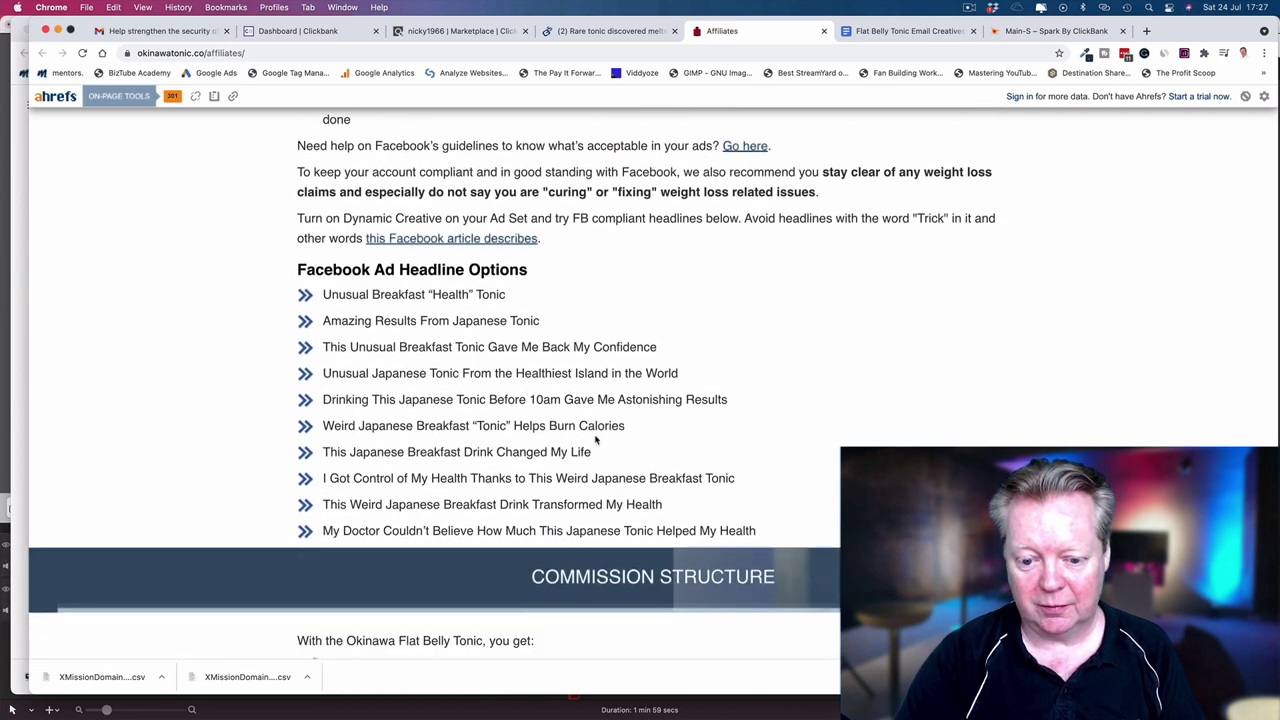
scroll(530, 374, "down", 5)
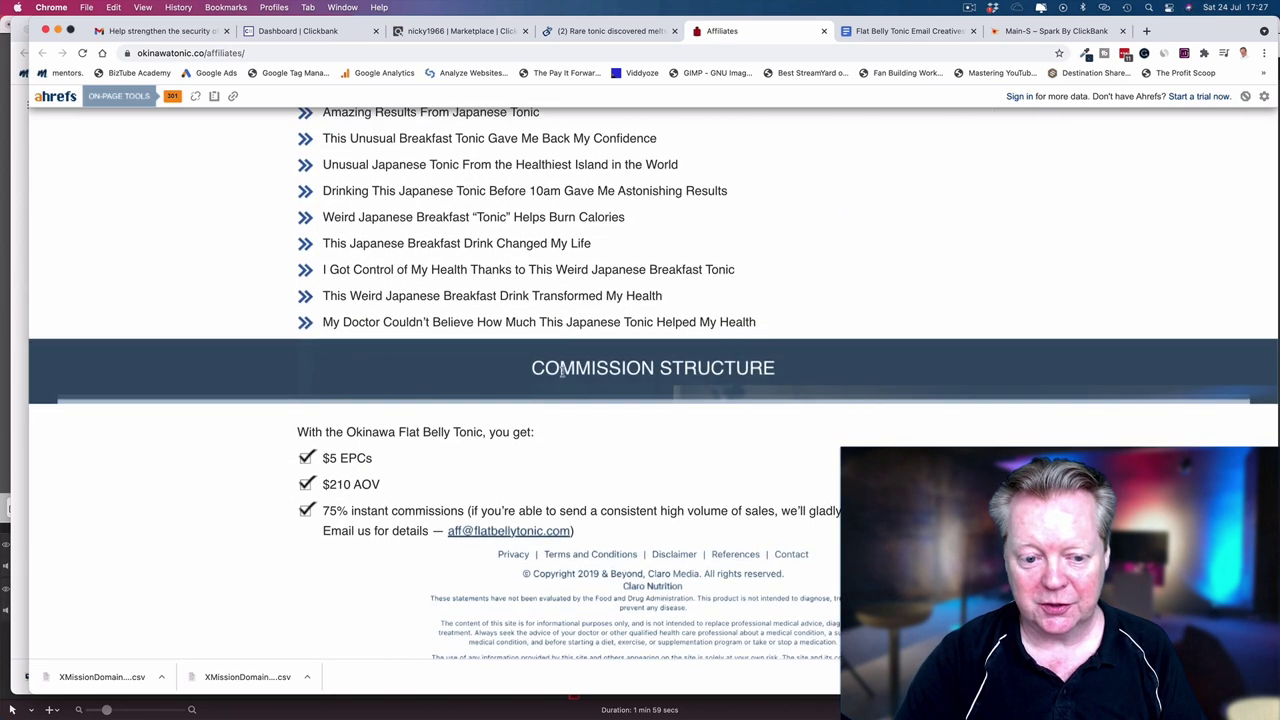
scroll(563, 376, "down", 1)
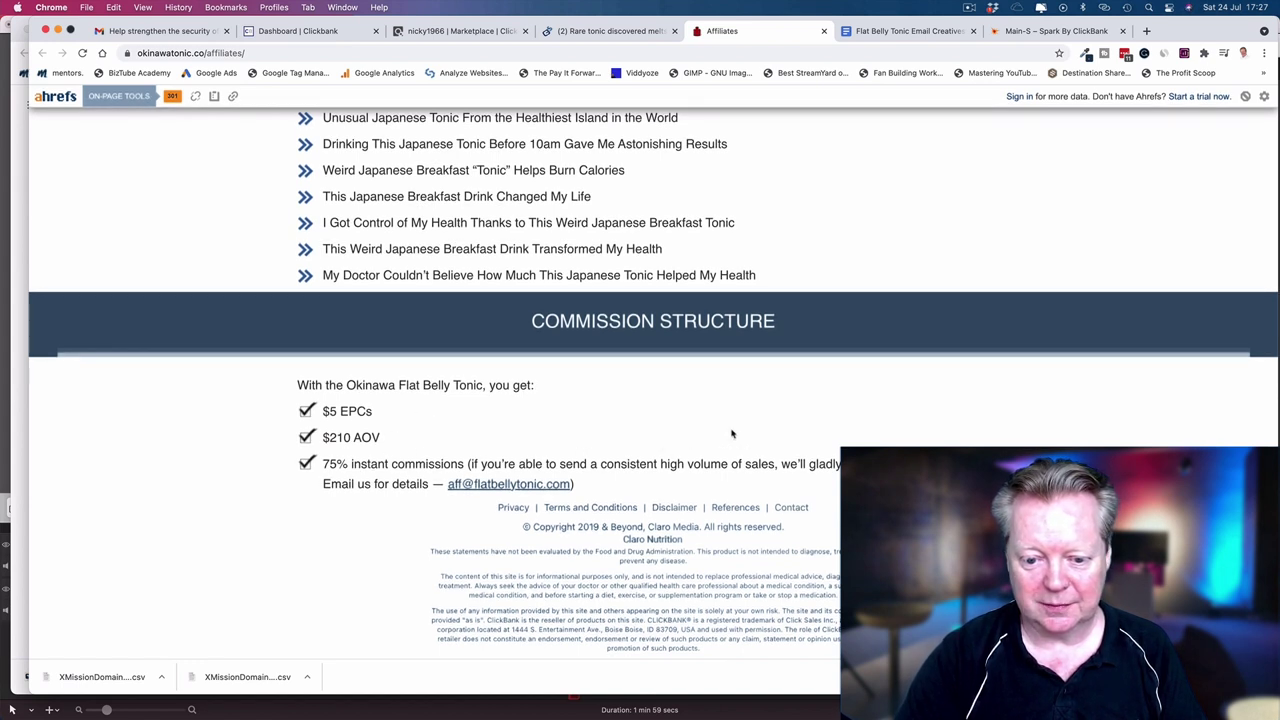
Scroll back up to the filled Hoplink Generator.
scroll(735, 430, "up", 10)
scroll(745, 420, "up", 10)
scroll(760, 410, "up", 5)
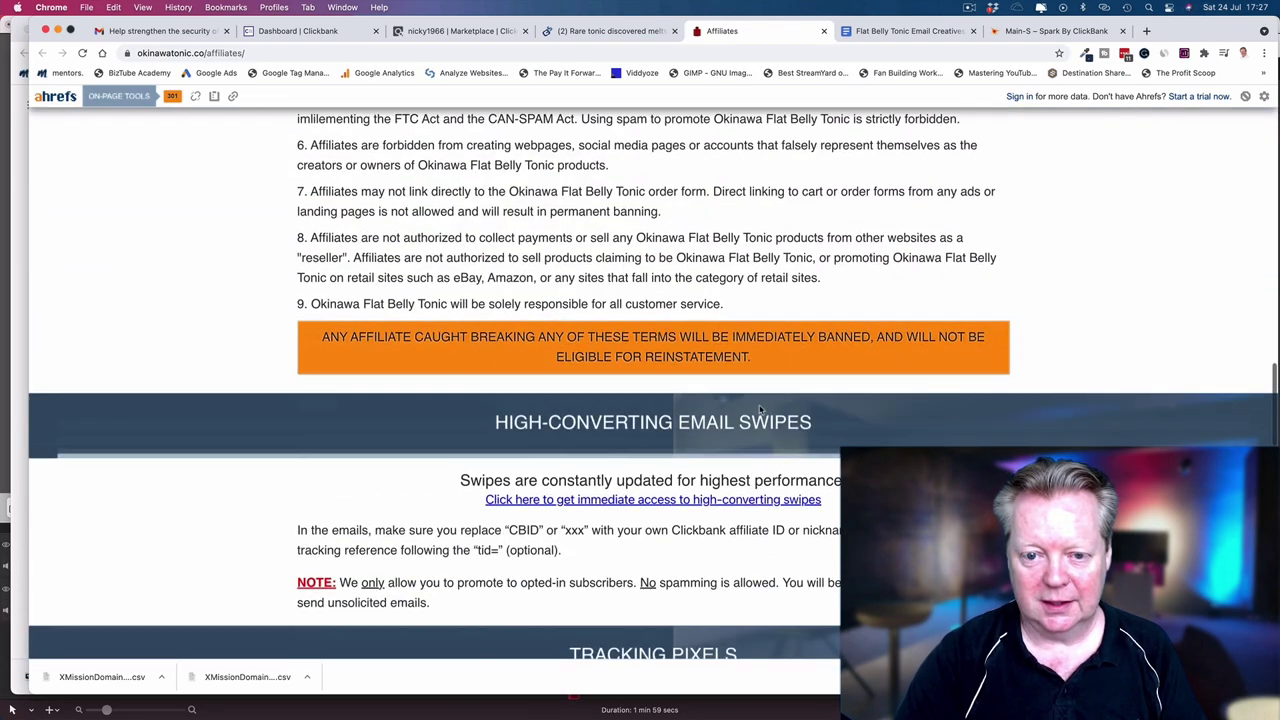
scroll(760, 410, "up", 5)
scroll(740, 400, "up", 3)
scroll(640, 370, "up", 2)
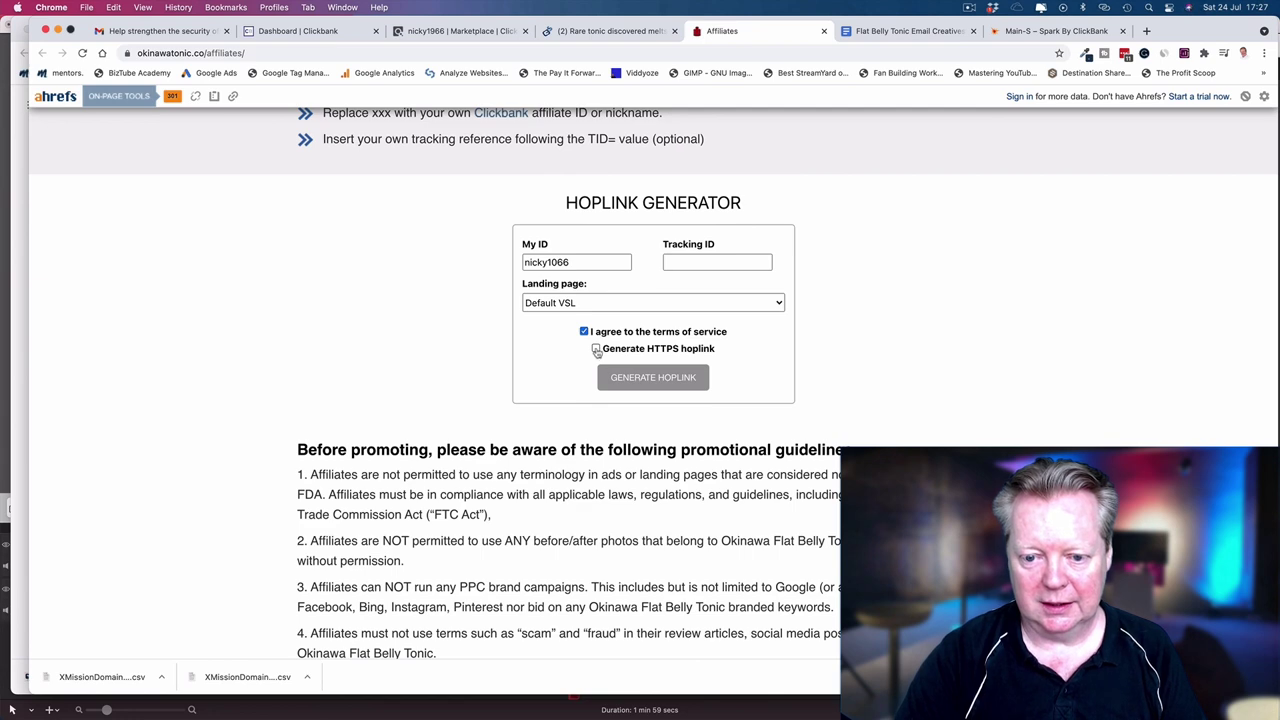
Generate the HTTPS hoplink for nicky1066, copy it, and open a new tab.
left_click(632, 374)
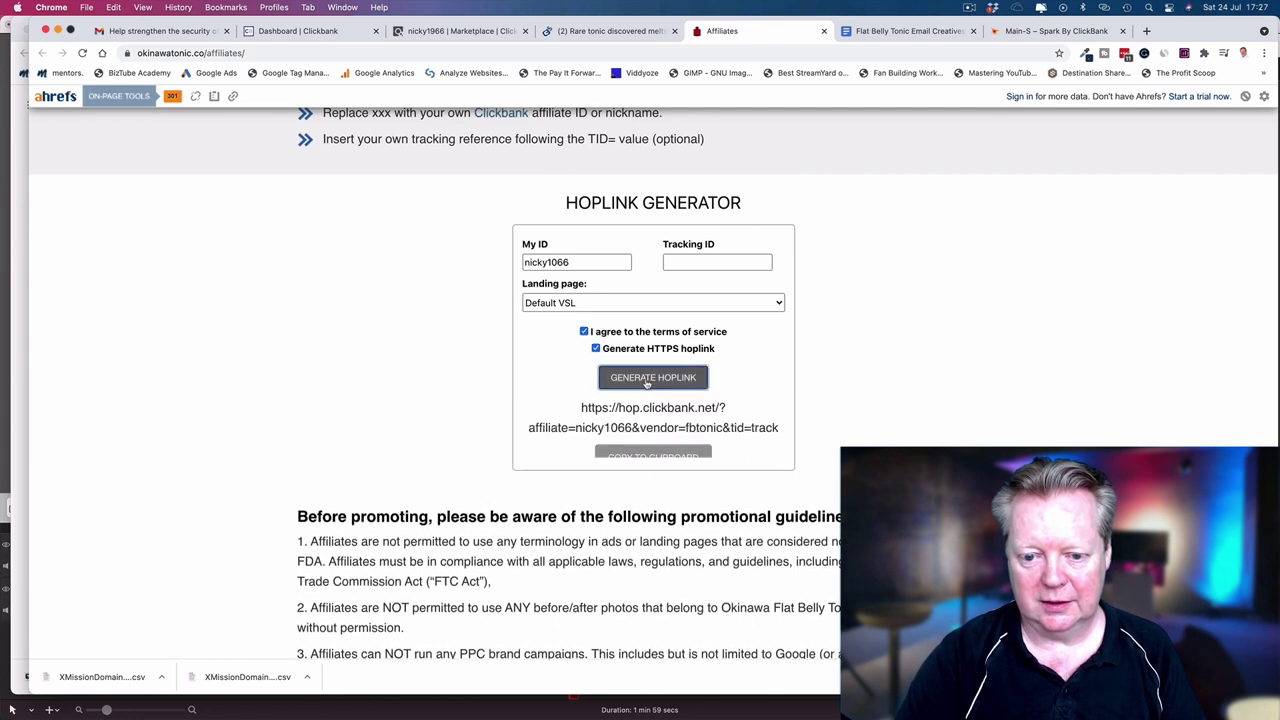
scroll(745, 380, "down", 1)
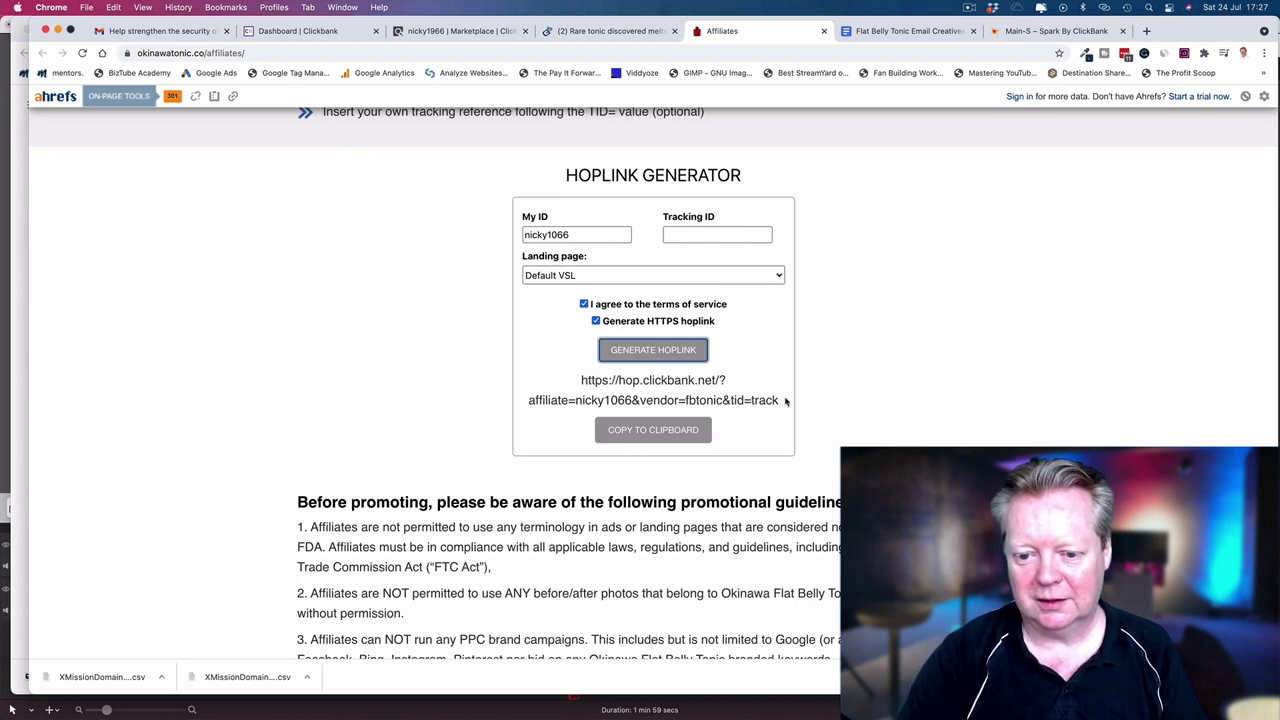
left_click(653, 430)
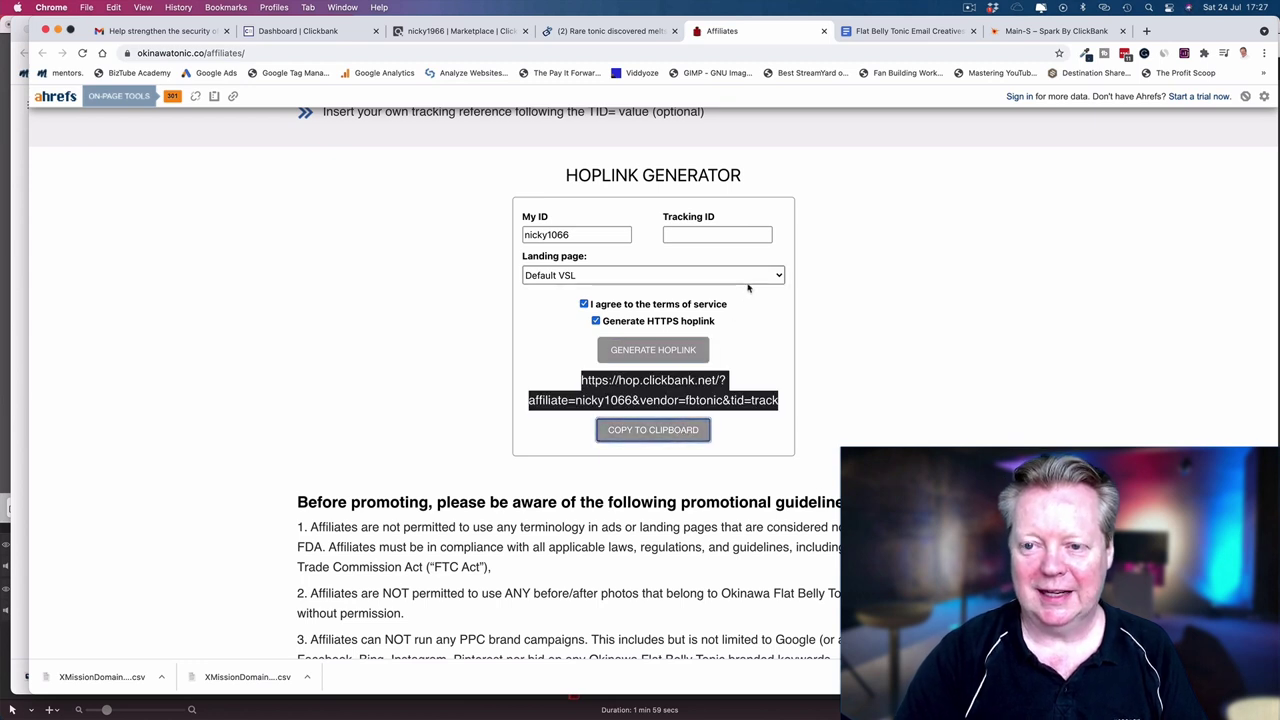
left_click(1146, 31)
Load the pasted hoplink in Chrome and scroll down the Okinawa Flat Belly Tonic sales page.
right_click(683, 54)
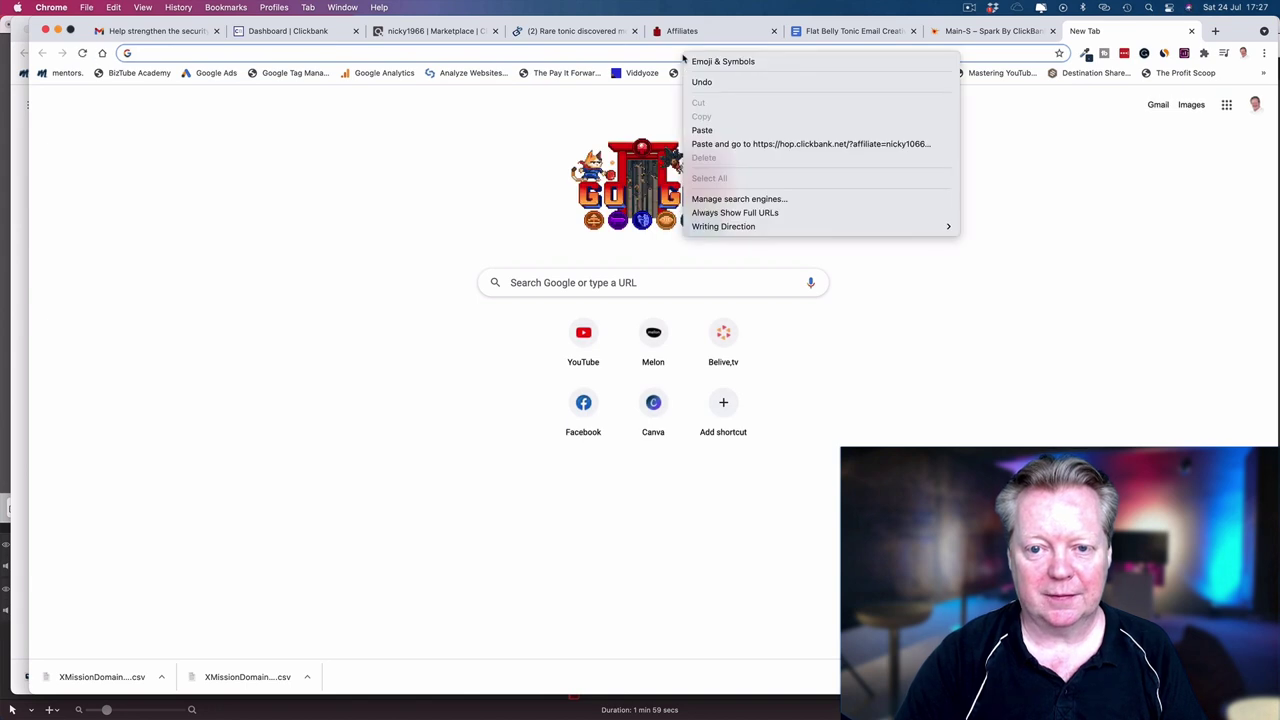
left_click(697, 146)
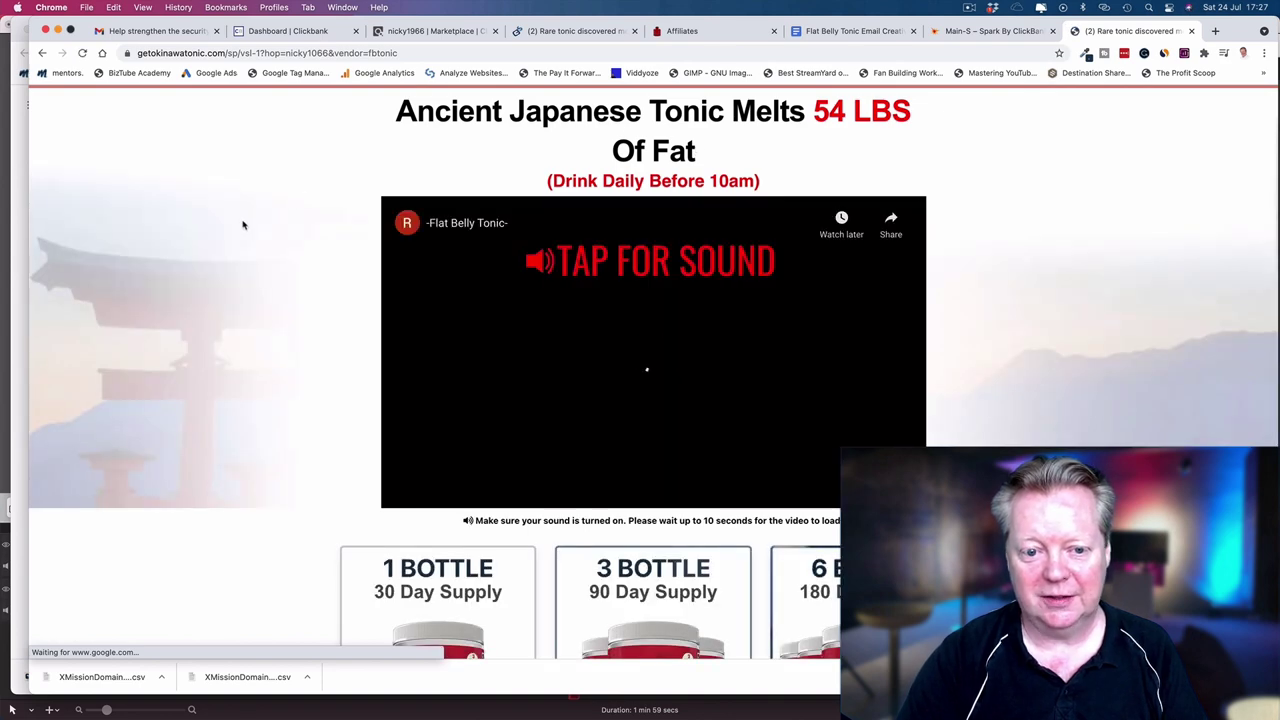
scroll(243, 224, "down", 3)
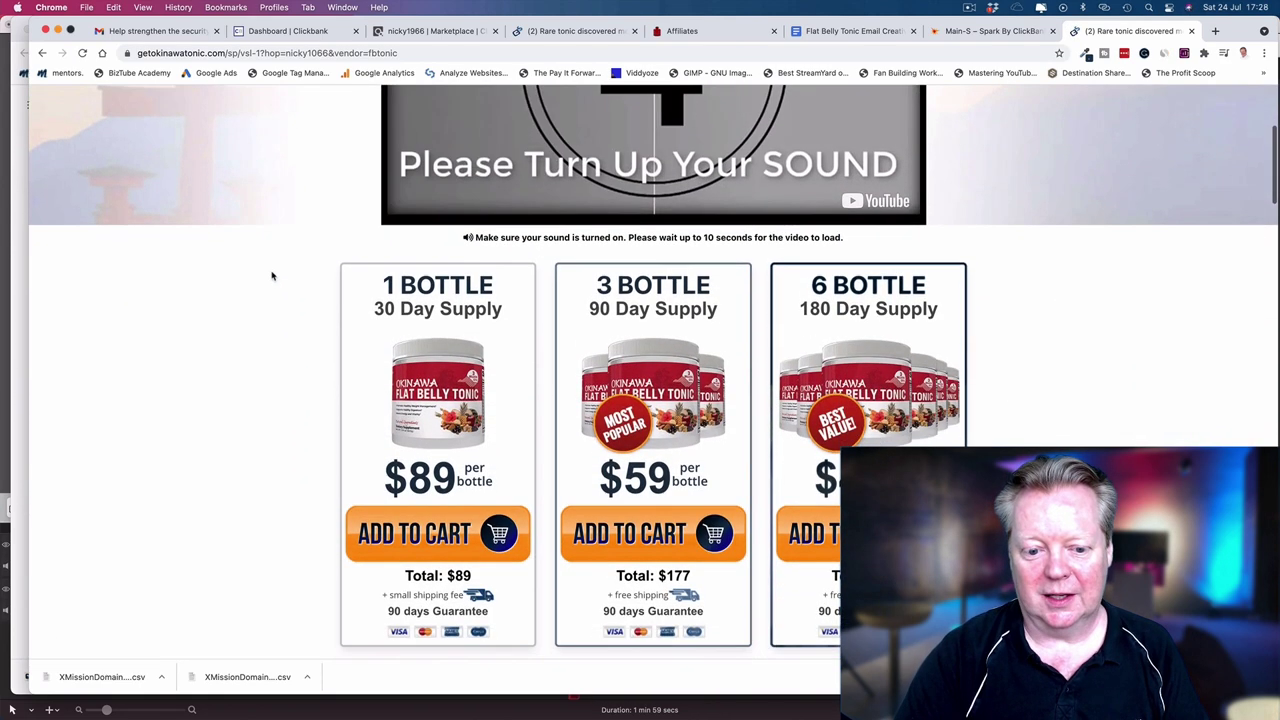
scroll(257, 403, "down", 2)
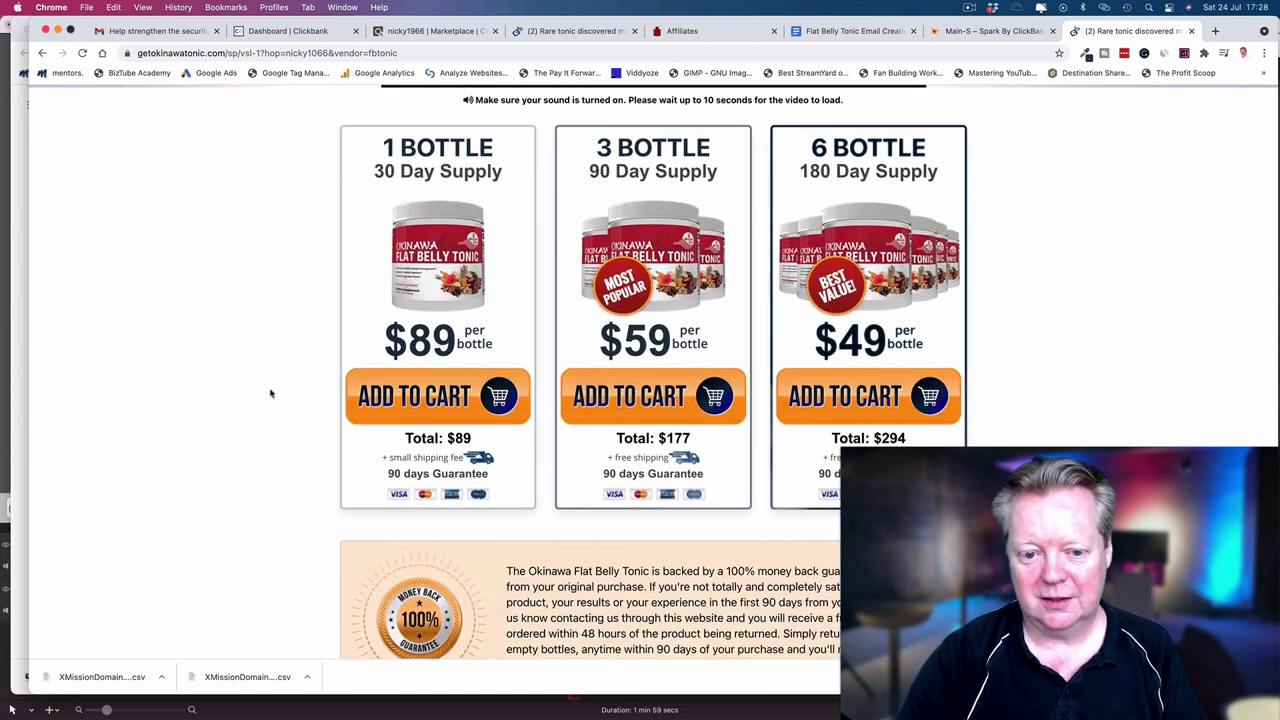
scroll(267, 404, "down", 2)
scroll(267, 404, "down", 2)
scroll(267, 404, "down", 5)
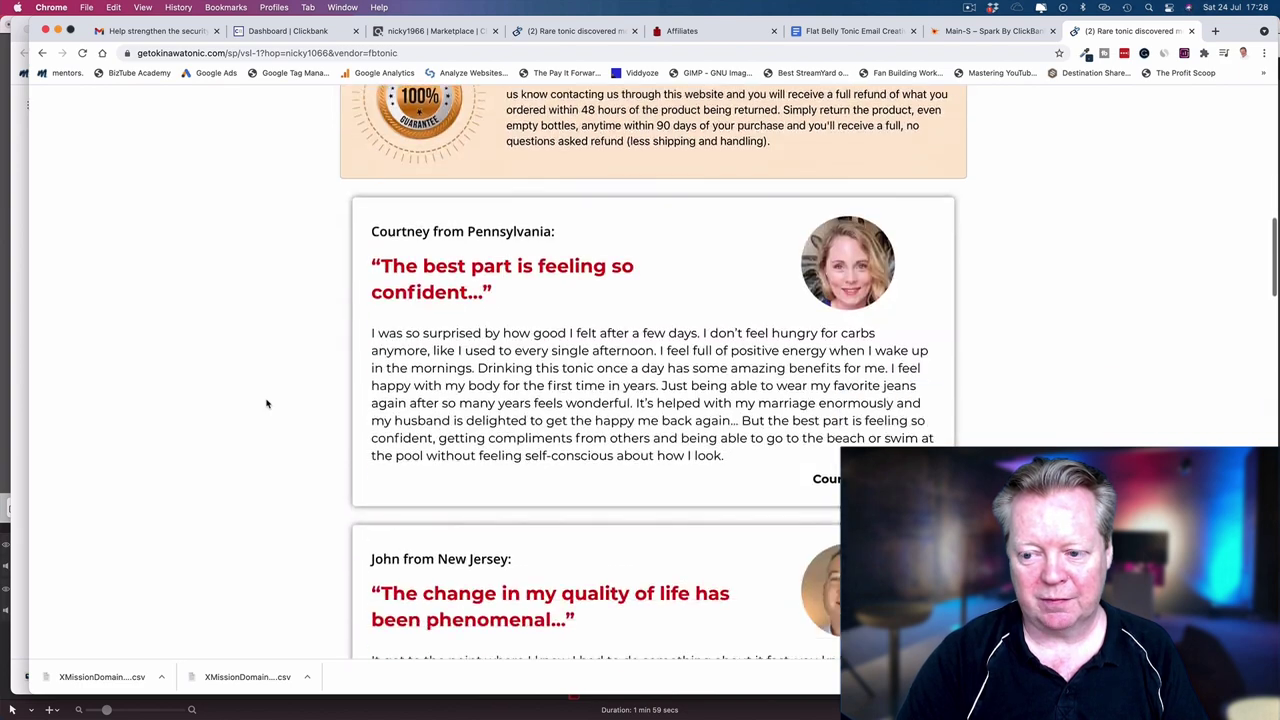
scroll(267, 404, "down", 3)
scroll(267, 404, "down", 3)
scroll(267, 404, "down", 3)
scroll(267, 404, "down", 1)
scroll(267, 404, "down", 3)
scroll(267, 404, "down", 1)
scroll(267, 404, "down", 3)
scroll(267, 404, "down", 2)
scroll(267, 404, "down", 4)
scroll(267, 404, "down", 5)
scroll(267, 404, "down", 3)
scroll(267, 404, "down", 6)
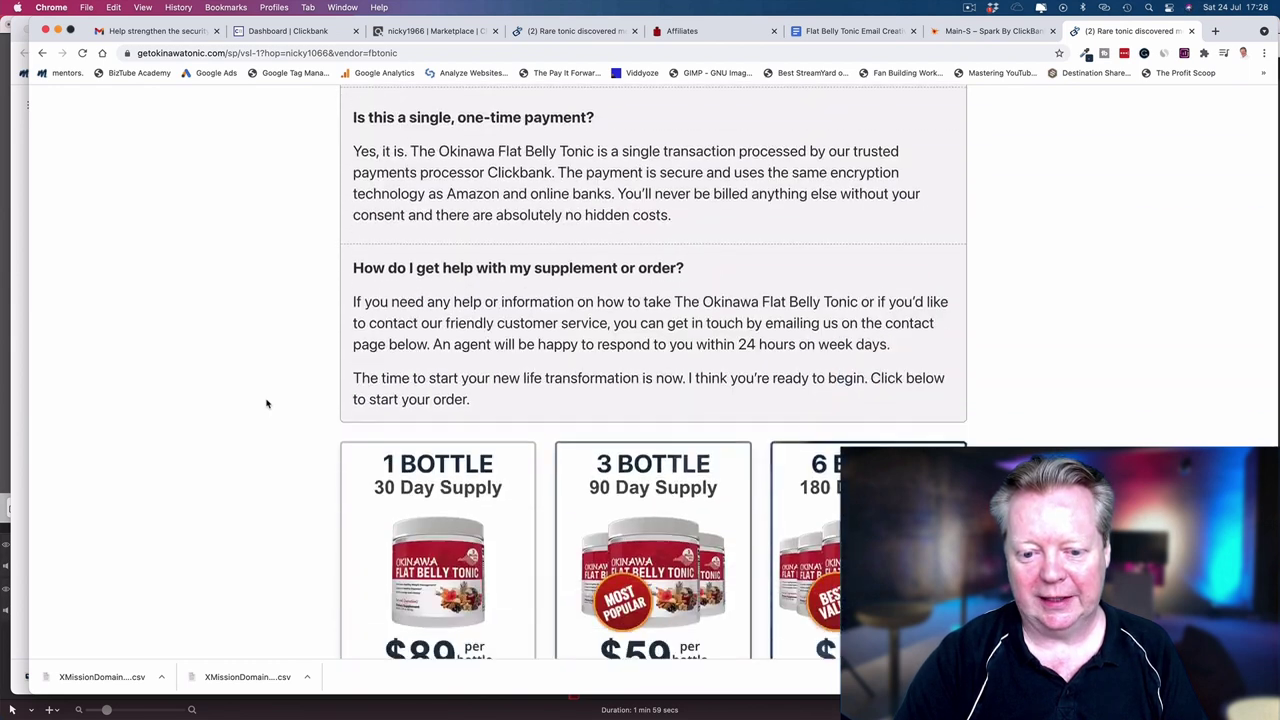
scroll(267, 404, "down", 5)
scroll(267, 404, "down", 3)
scroll(267, 404, "up", 2)
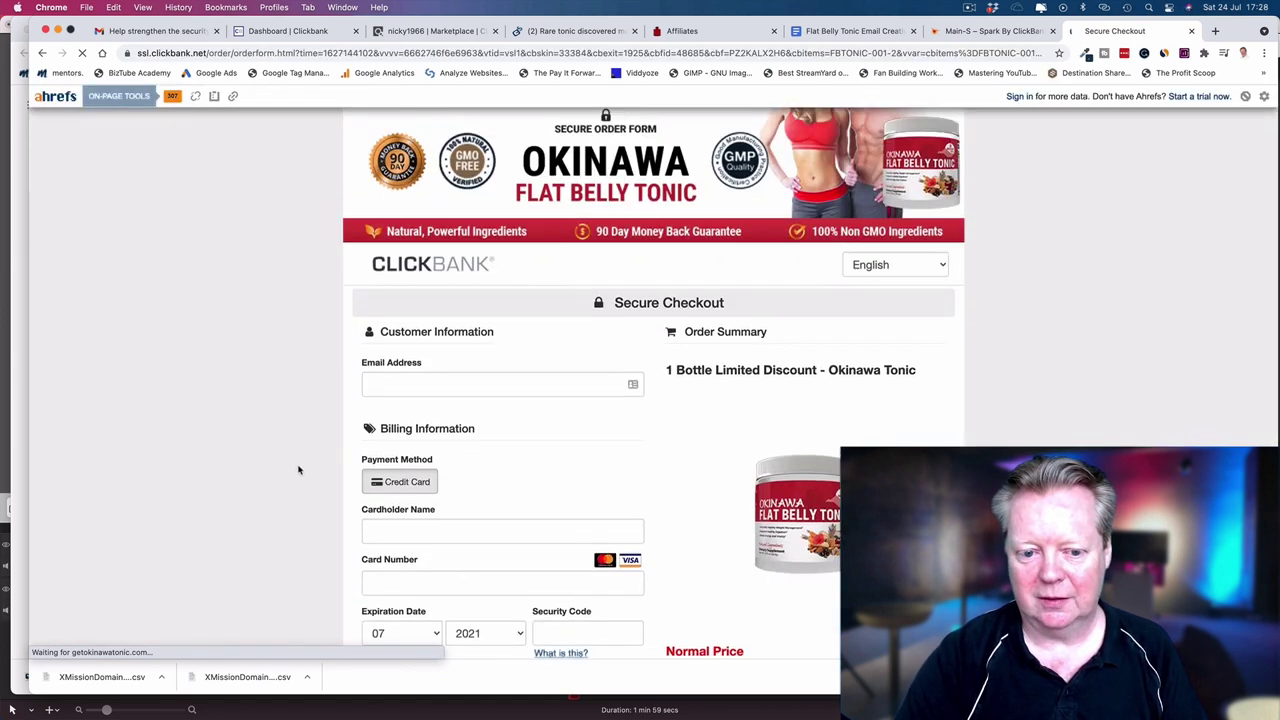
Scroll the ClickBank checkout to review the one-bottle order summary totalling $98.95.
scroll(298, 470, "down", 2)
scroll(298, 470, "down", 2)
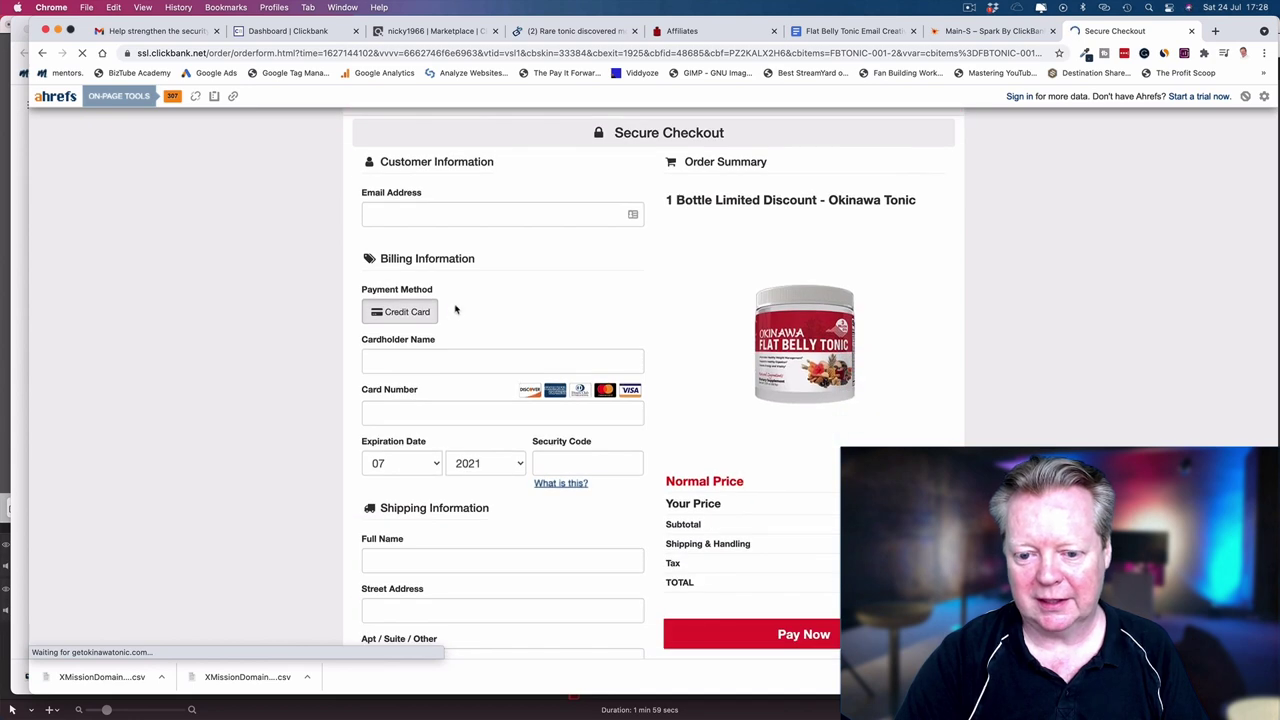
scroll(332, 423, "down", 2)
scroll(330, 425, "down", 2)
scroll(330, 425, "down", 1)
scroll(345, 424, "down", 2)
scroll(290, 474, "down", 1)
scroll(290, 474, "down", 5)
scroll(290, 474, "down", 5)
scroll(292, 475, "down", 5)
scroll(292, 475, "down", 2)
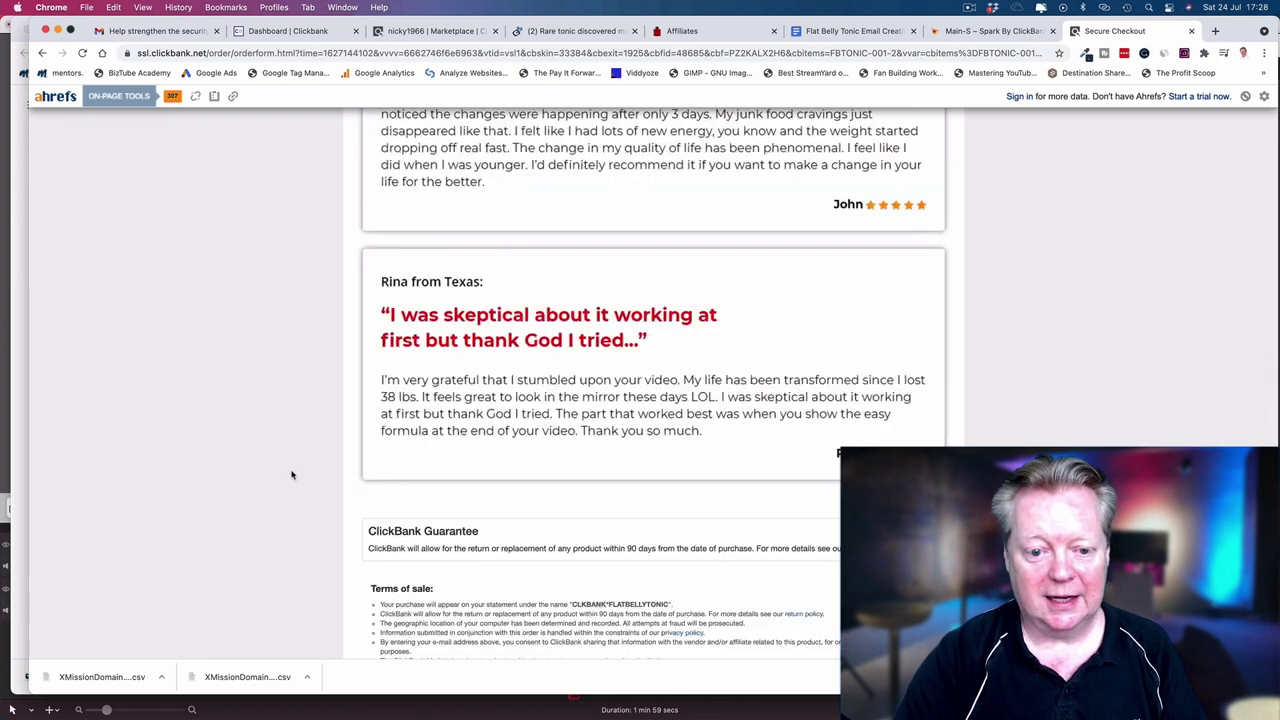
scroll(292, 475, "up", 15)
scroll(292, 475, "up", 10)
scroll(292, 475, "down", 1)
scroll(292, 475, "down", 1)
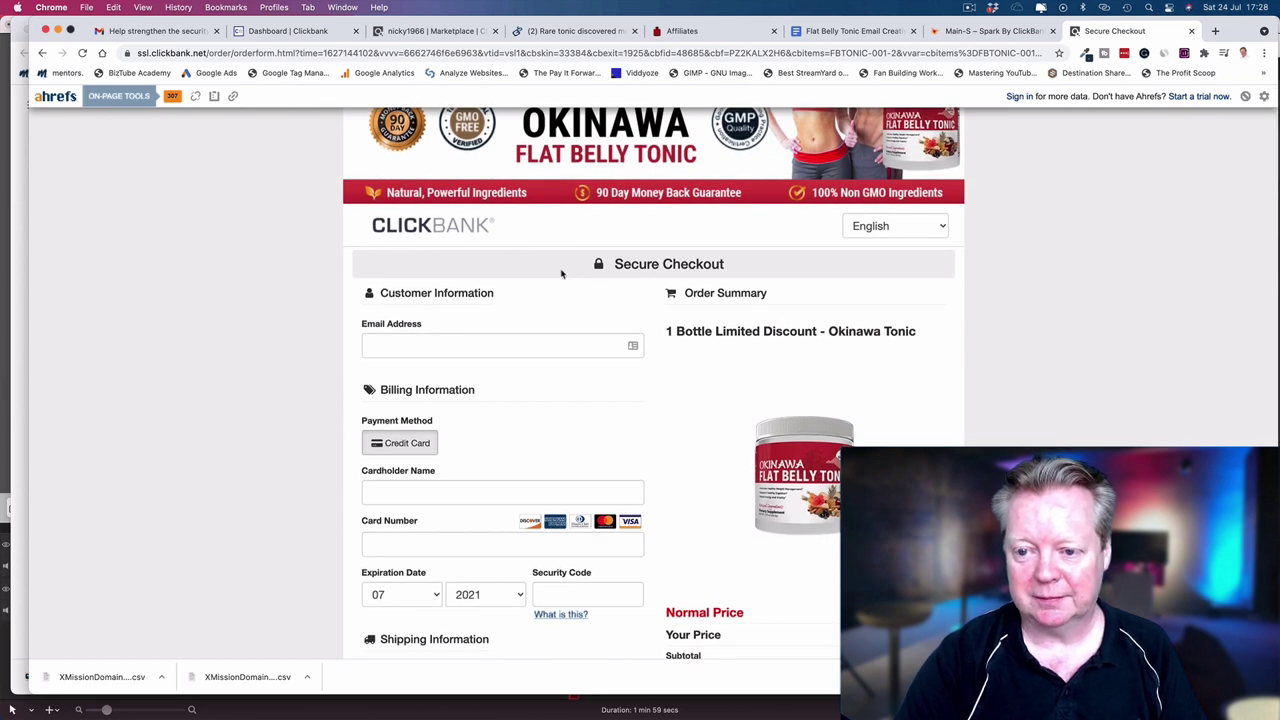
scroll(601, 280, "up", 2)
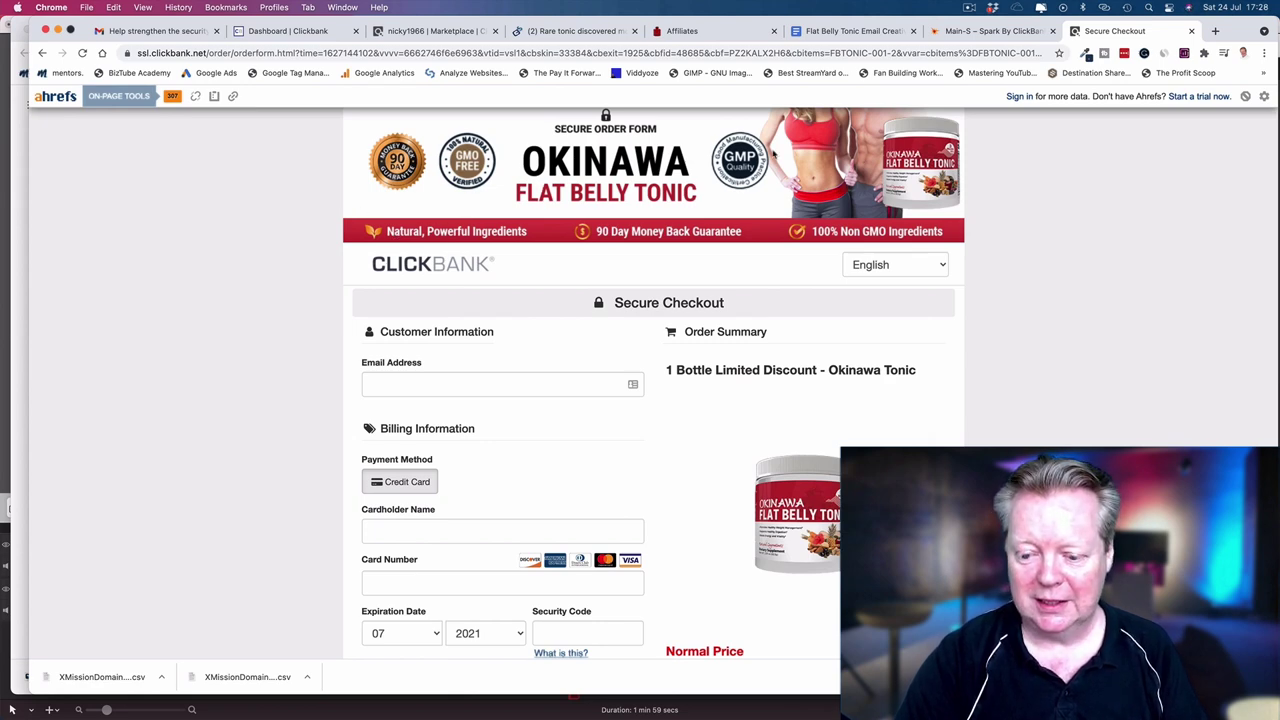
scroll(772, 152, "down", 1)
scroll(772, 152, "down", 8)
scroll(772, 151, "down", 3)
scroll(772, 150, "down", 5)
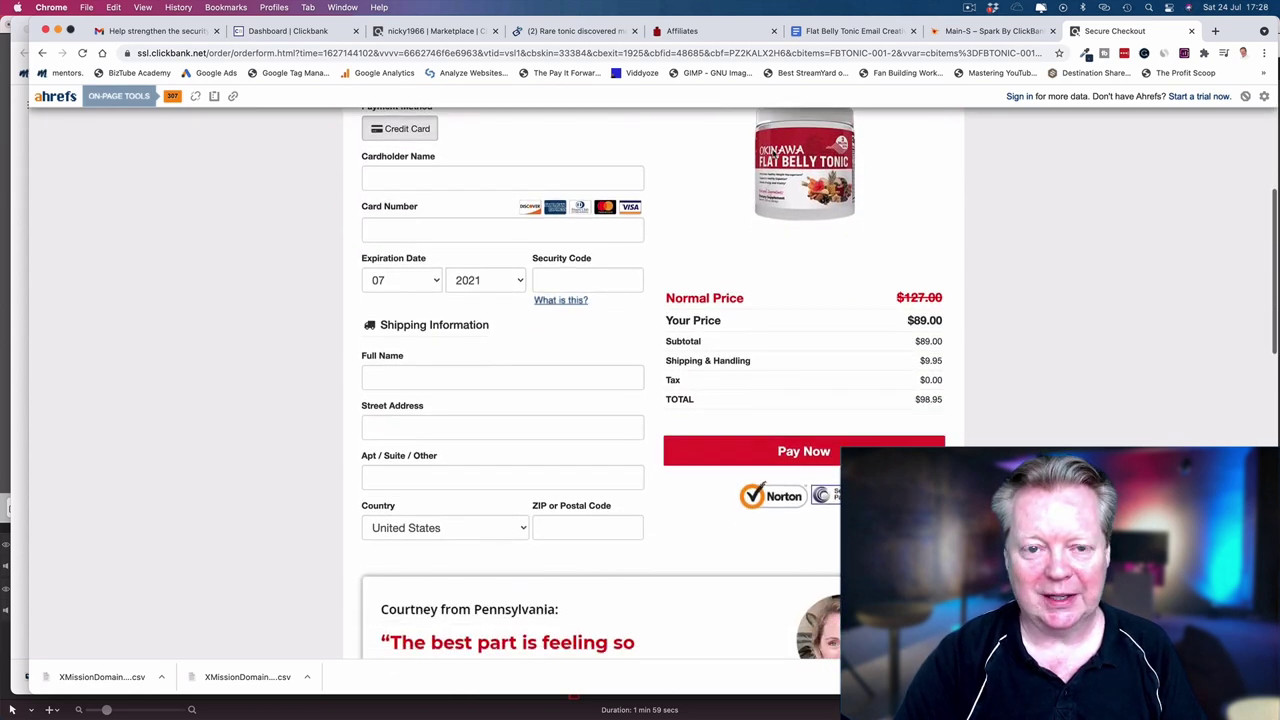
scroll(772, 150, "up", 10)
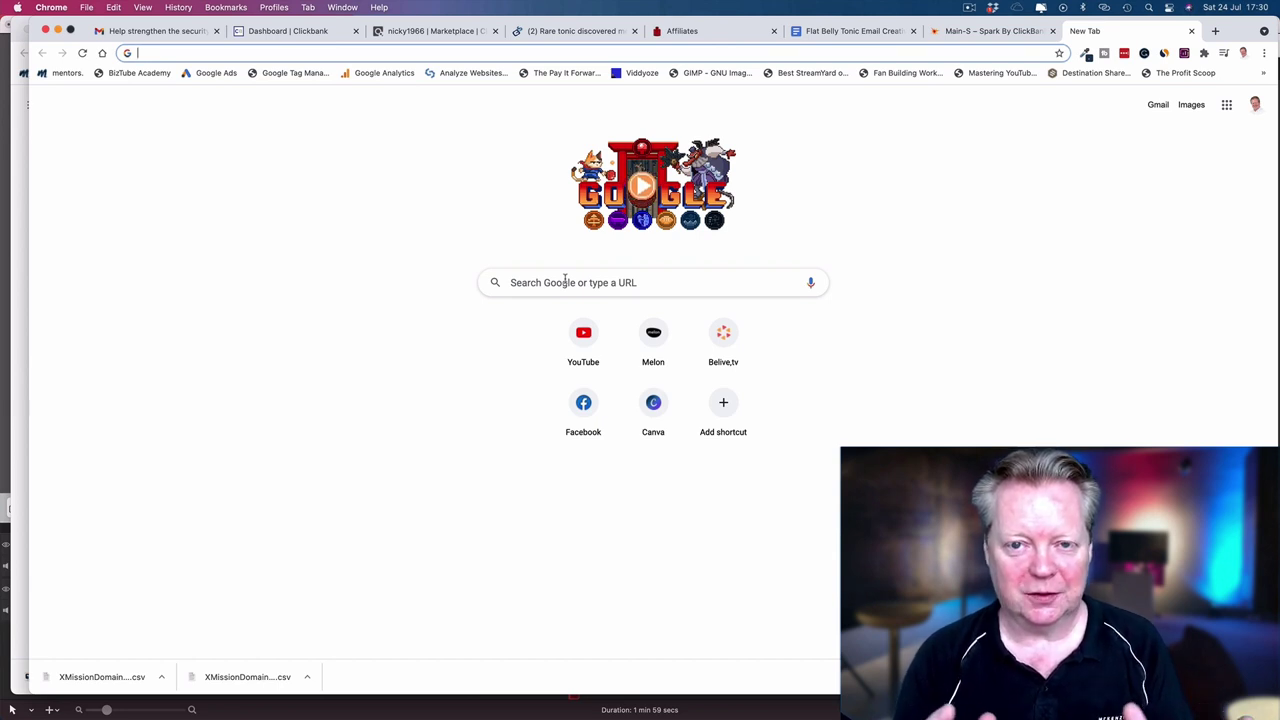
Search Google for a link shortener and open the TinyURL.com result.
left_click(565, 279)
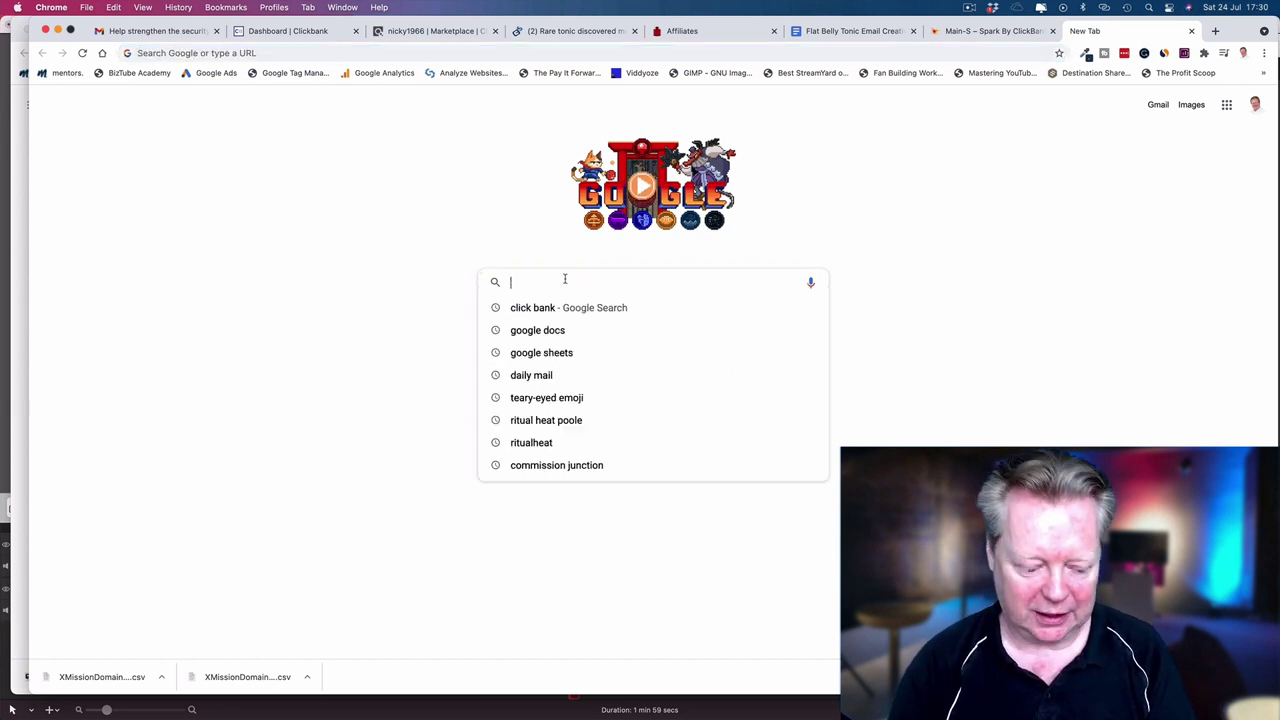
type("Link")
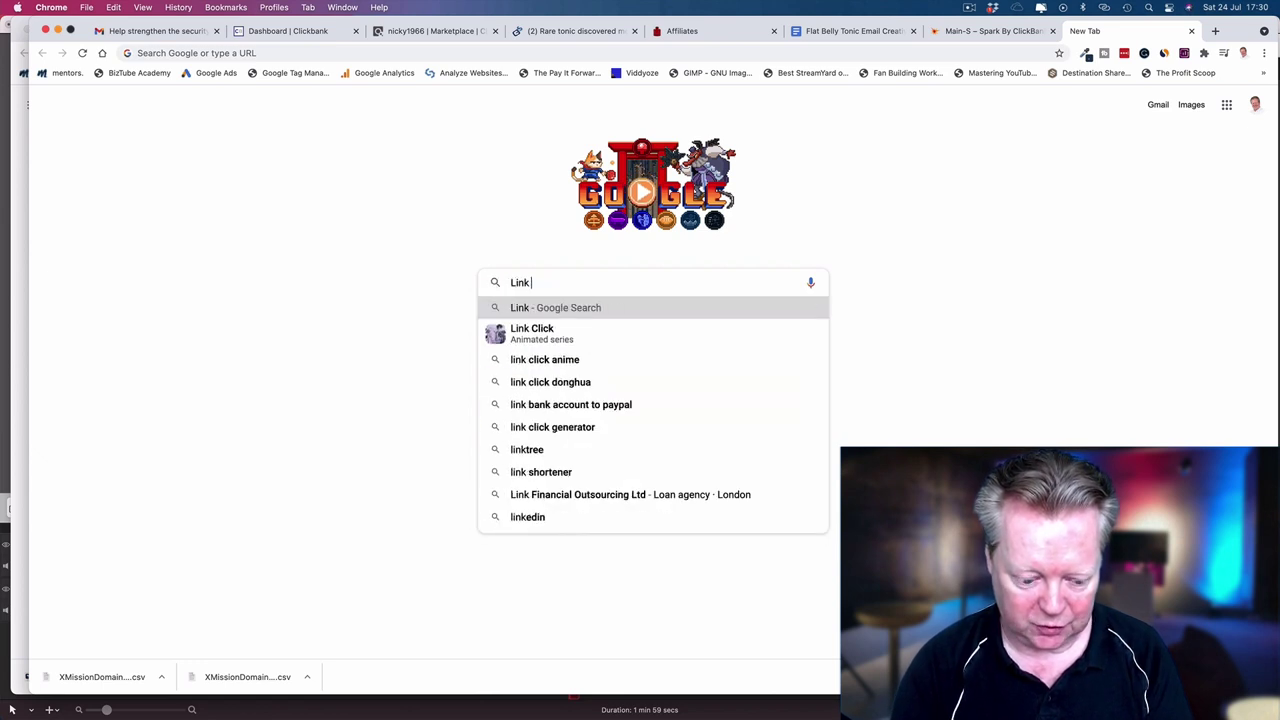
type(" shoetener")
key("Return")
scroll(233, 232, "down", 5)
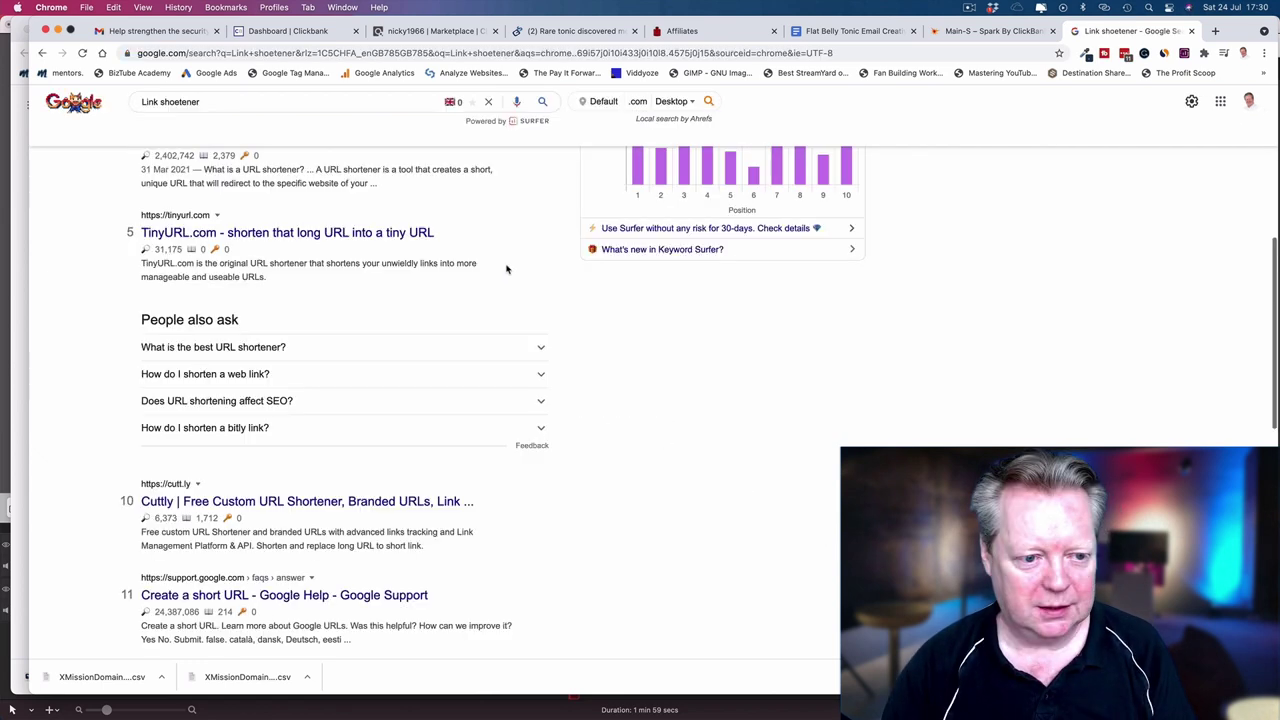
left_click(235, 232)
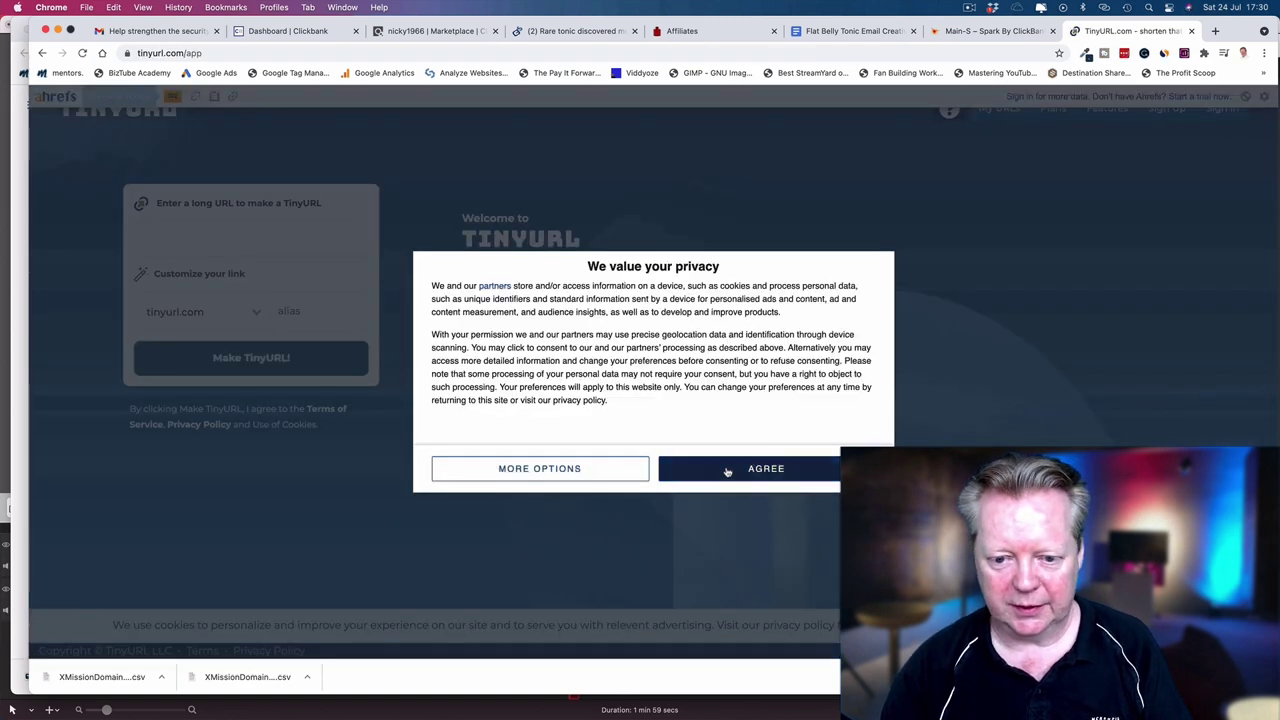
Accept TinyURL's privacy notice and shorten the pasted ClickBank hoplink.
left_click(728, 470)
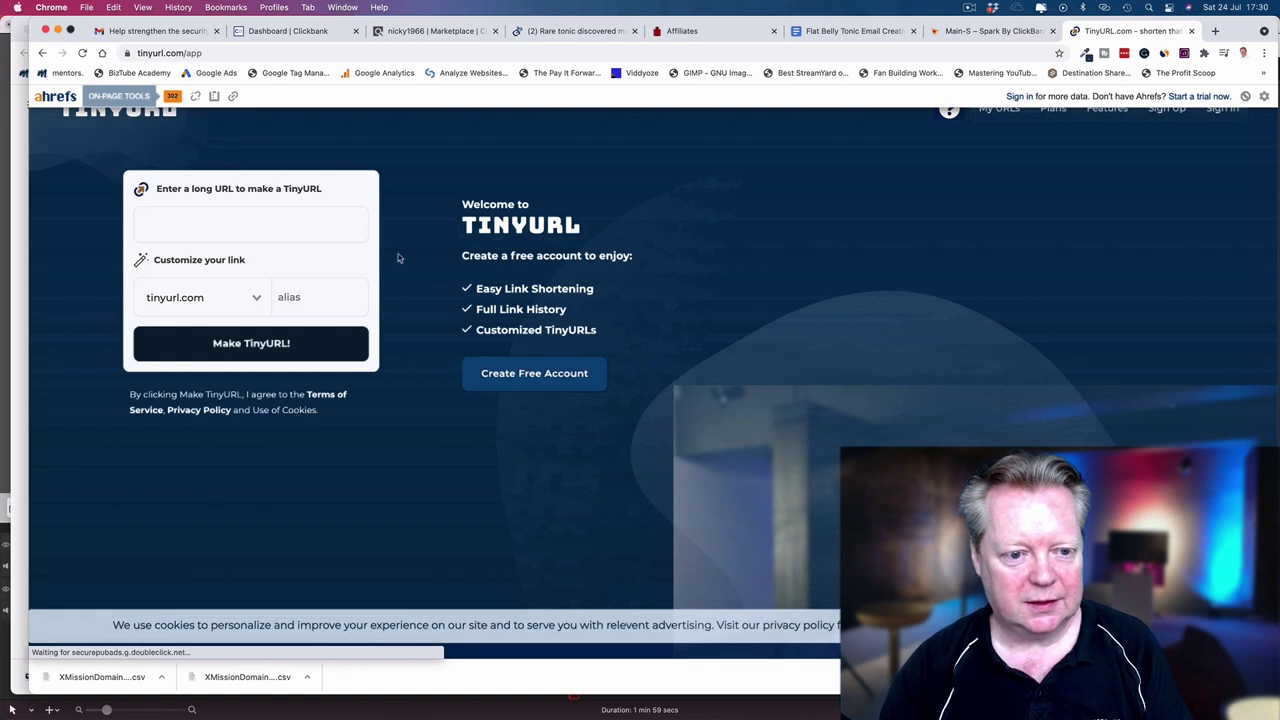
right_click(185, 233)
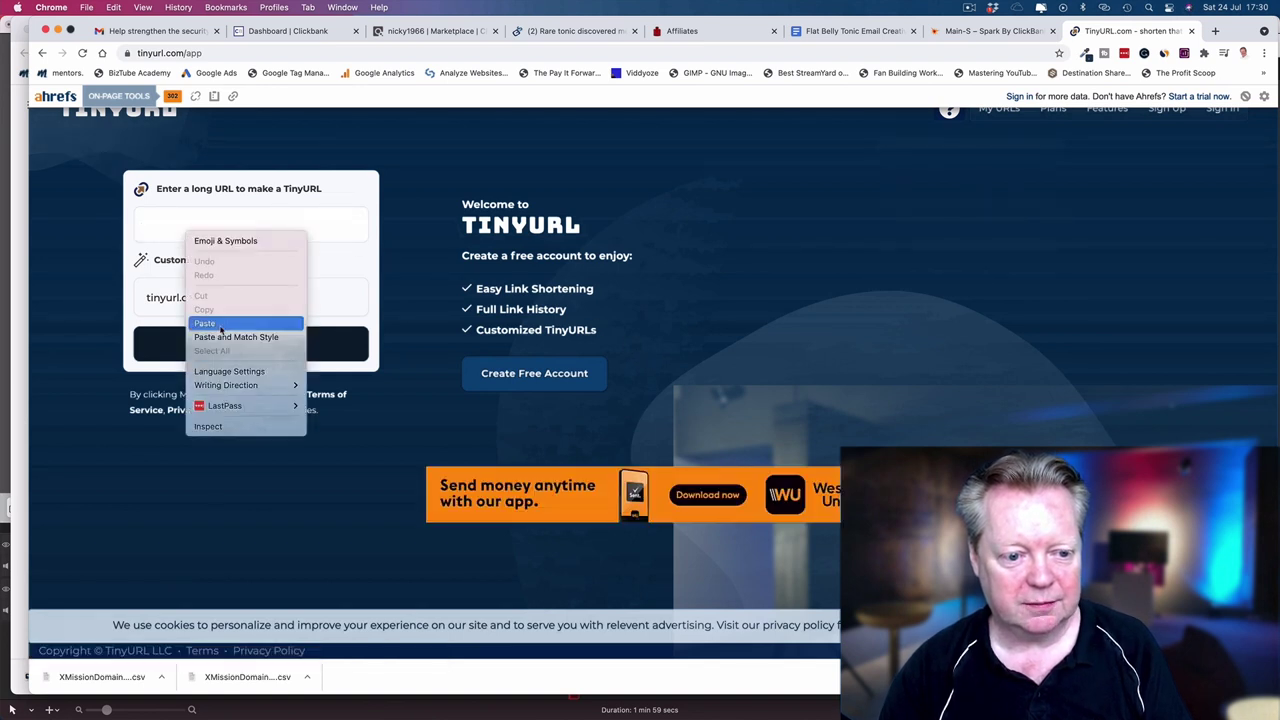
left_click(218, 330)
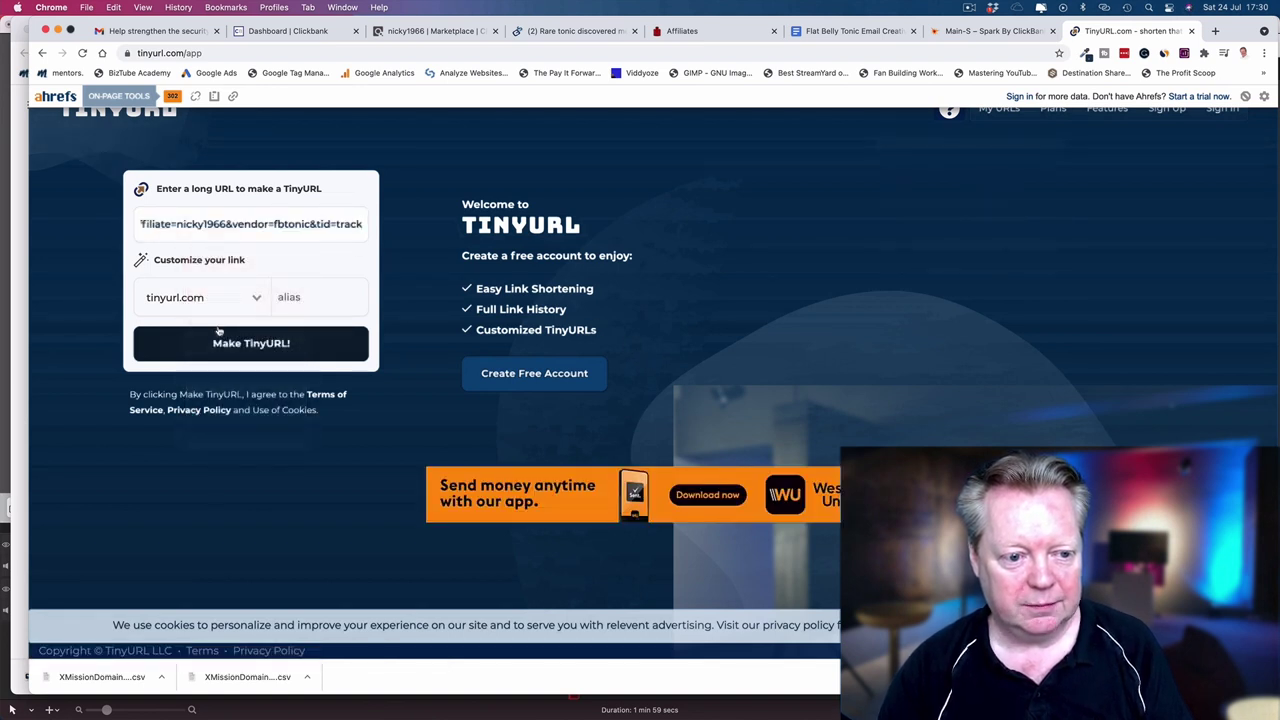
left_click(212, 338)
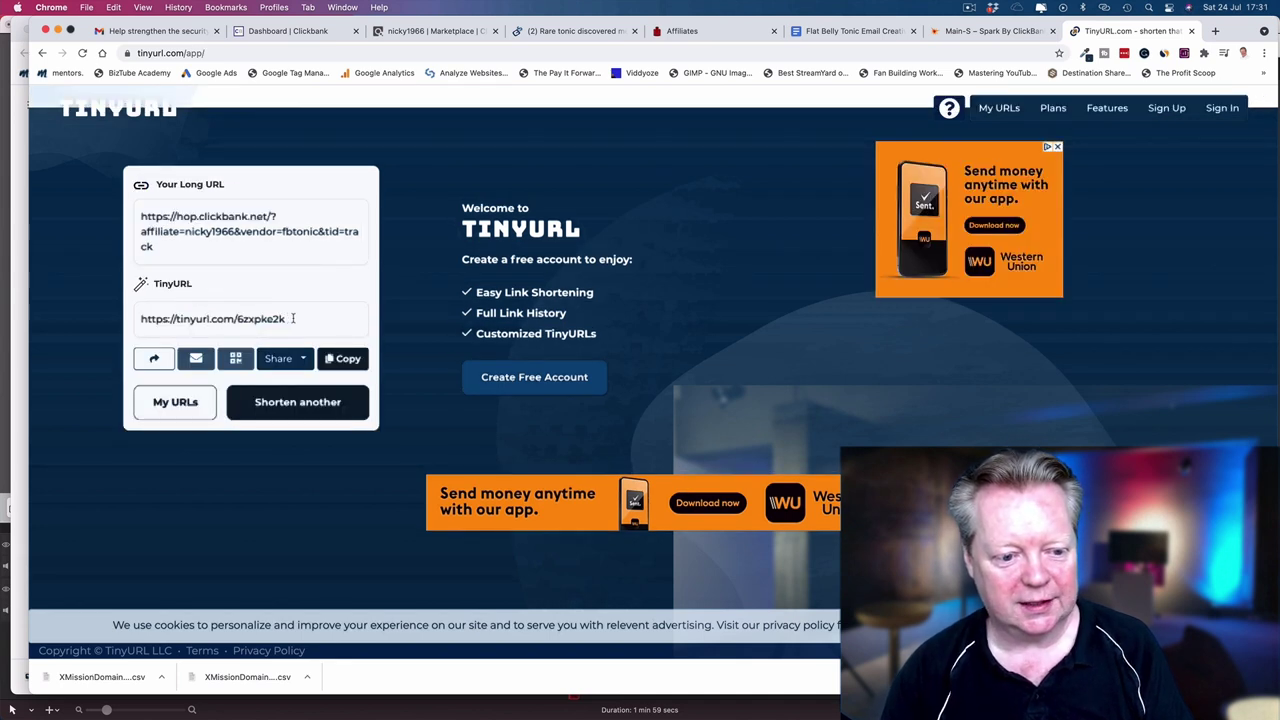
left_click(292, 318)
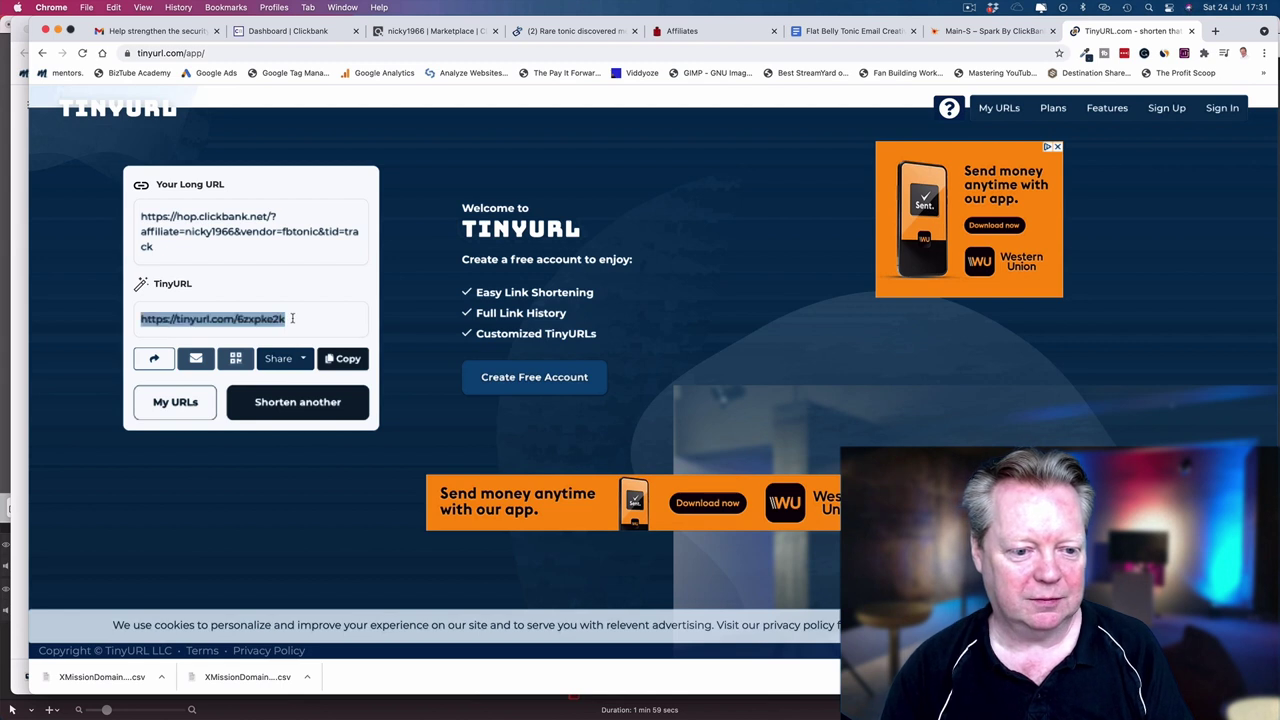
right_click(238, 318)
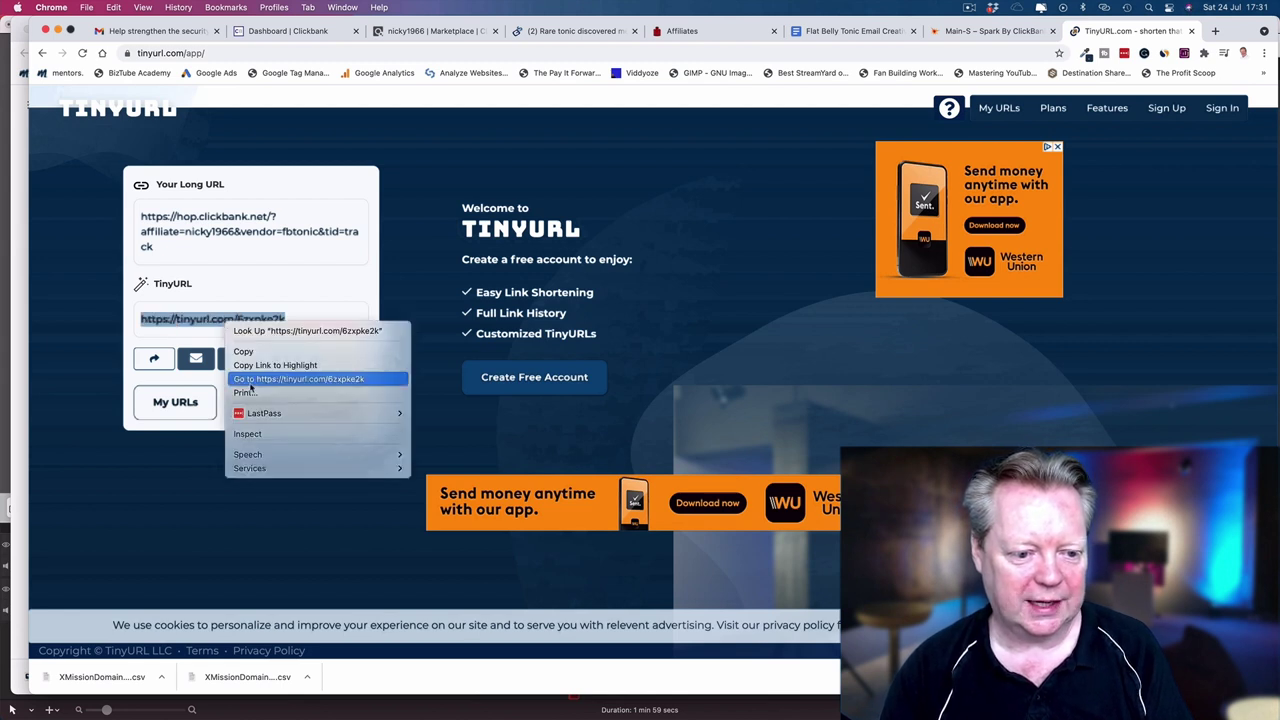
left_click(255, 349)
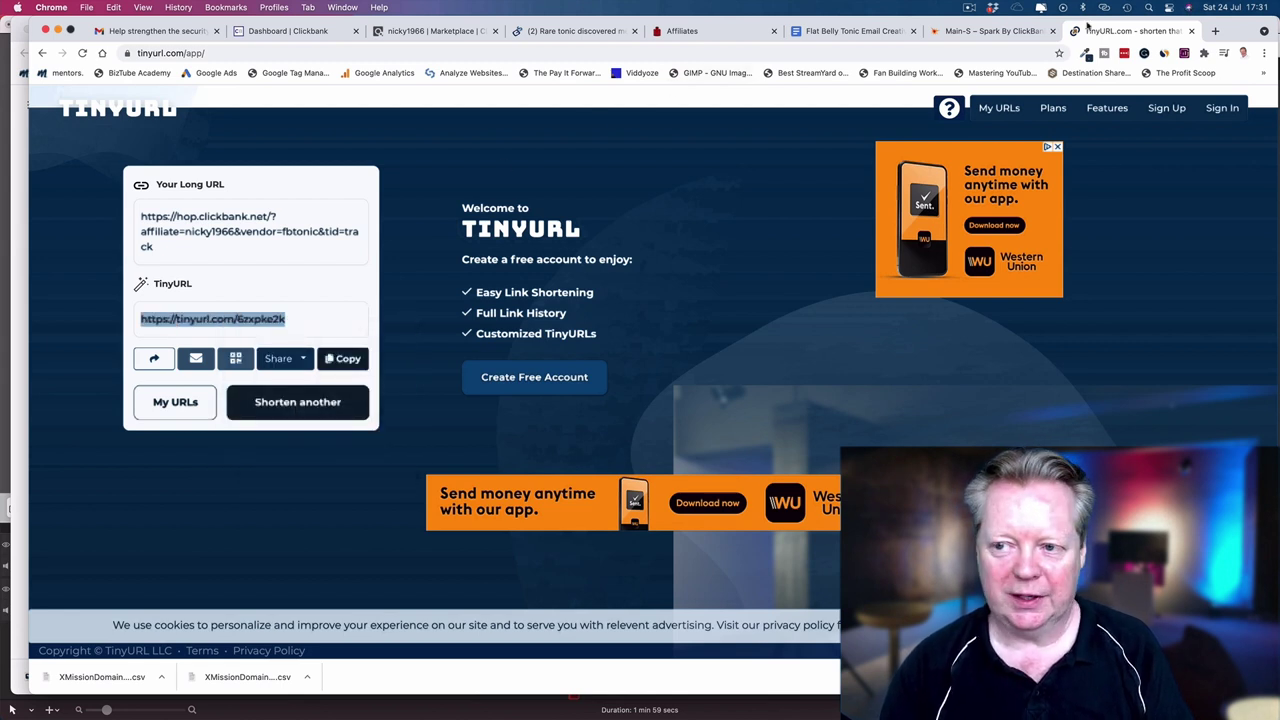
Load the copied TinyURL link in a new tab and scroll the Okinawa sales page it reaches.
left_click(1214, 32)
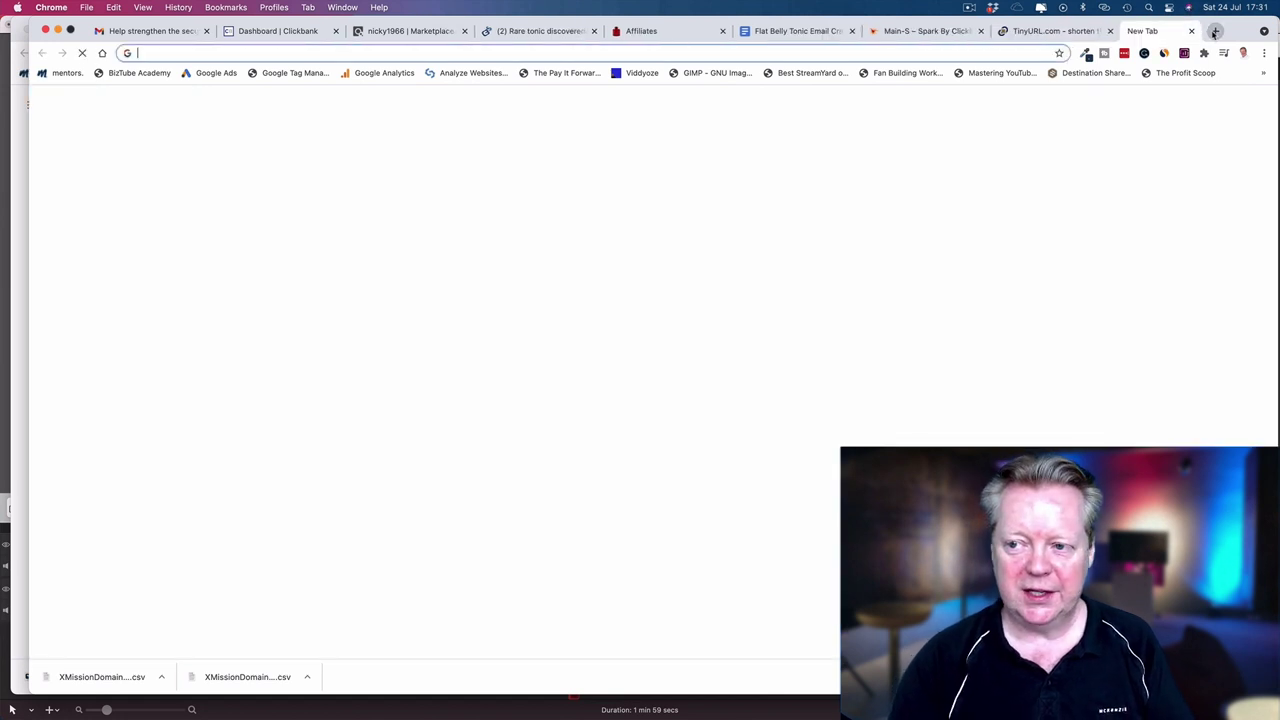
left_click(665, 54)
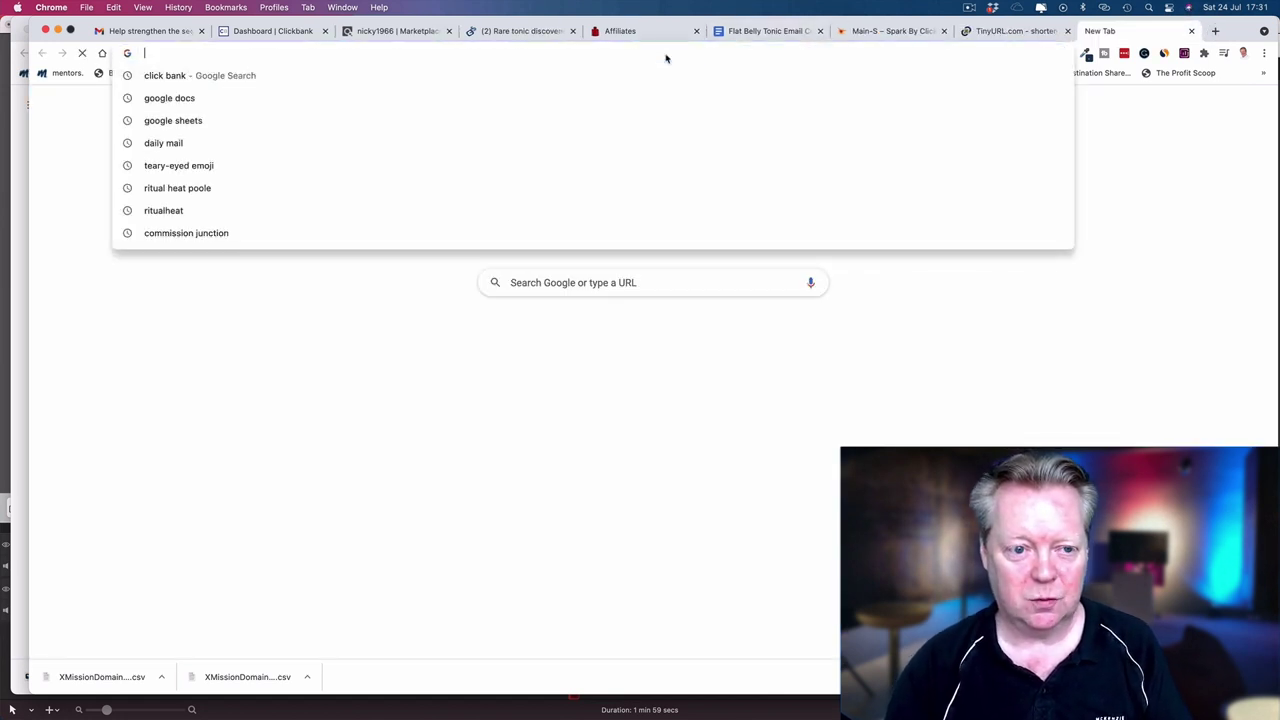
right_click(598, 52)
left_click(627, 140)
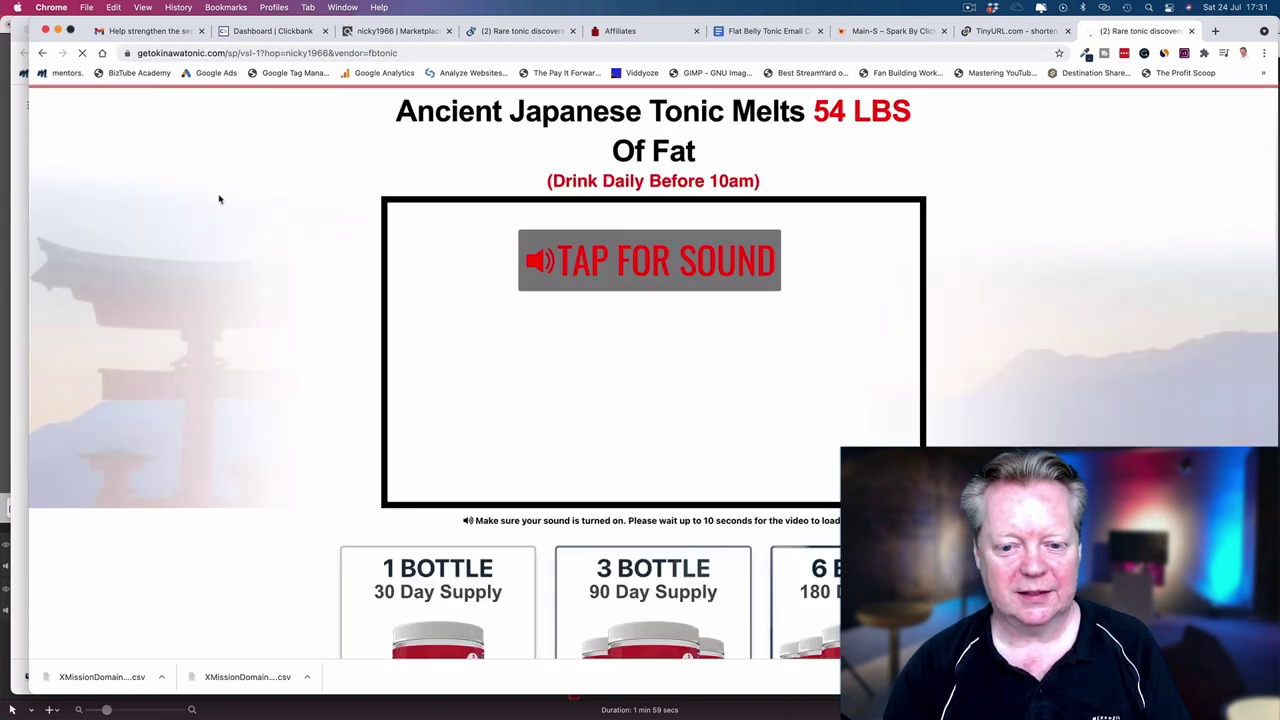
scroll(240, 125, "down", 2)
scroll(235, 115, "down", 2)
scroll(233, 109, "down", 1)
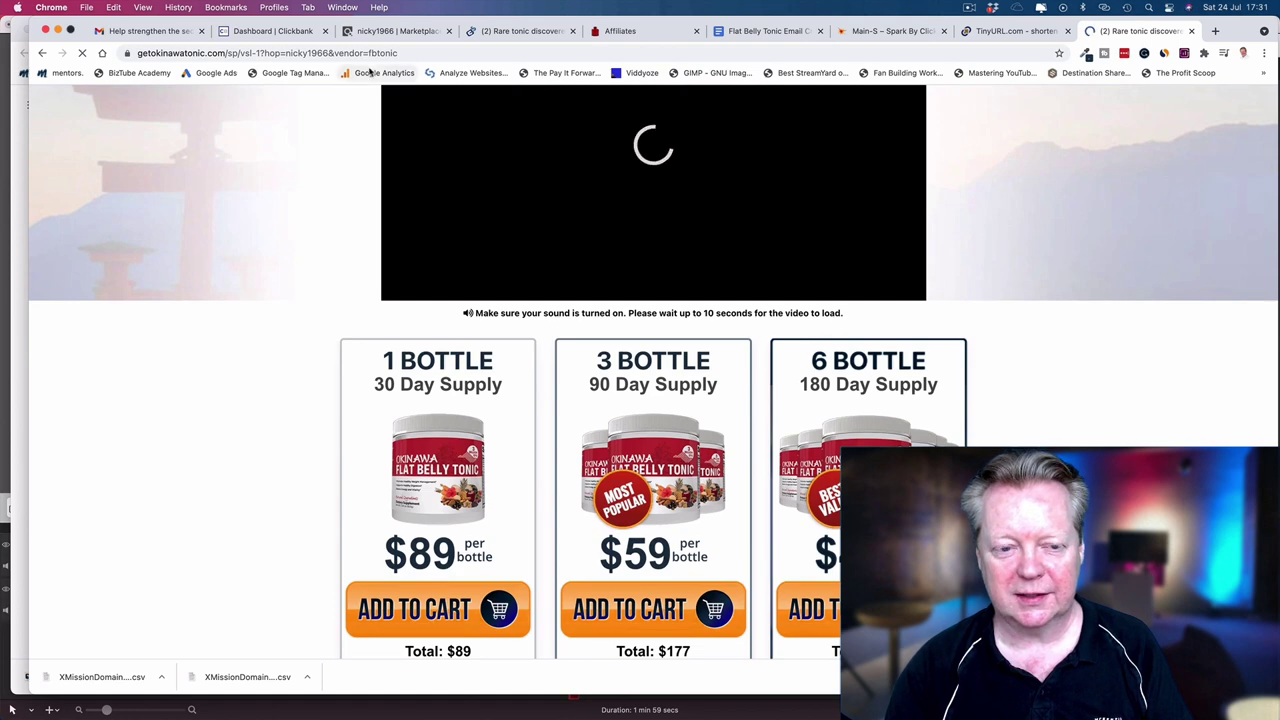
scroll(271, 200, "down", 2)
scroll(271, 200, "down", 5)
scroll(271, 200, "up", 10)
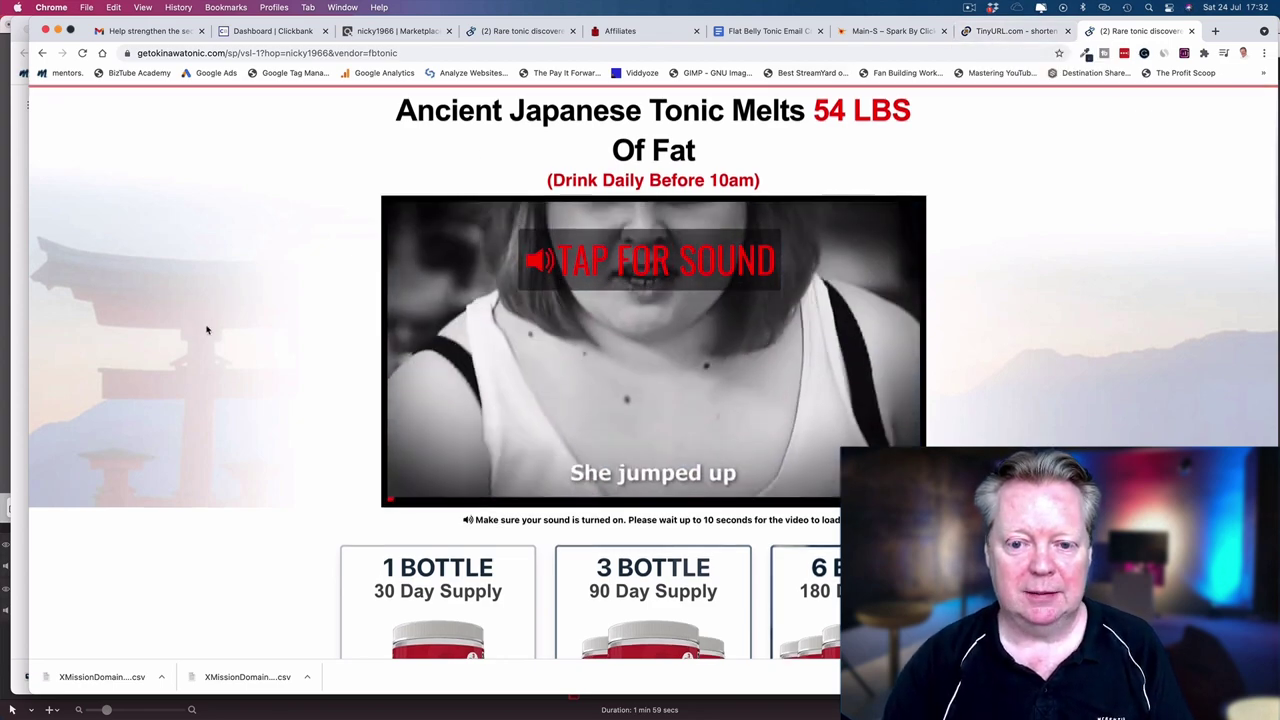
scroll(207, 328, "down", 3)
scroll(207, 329, "up", 3)
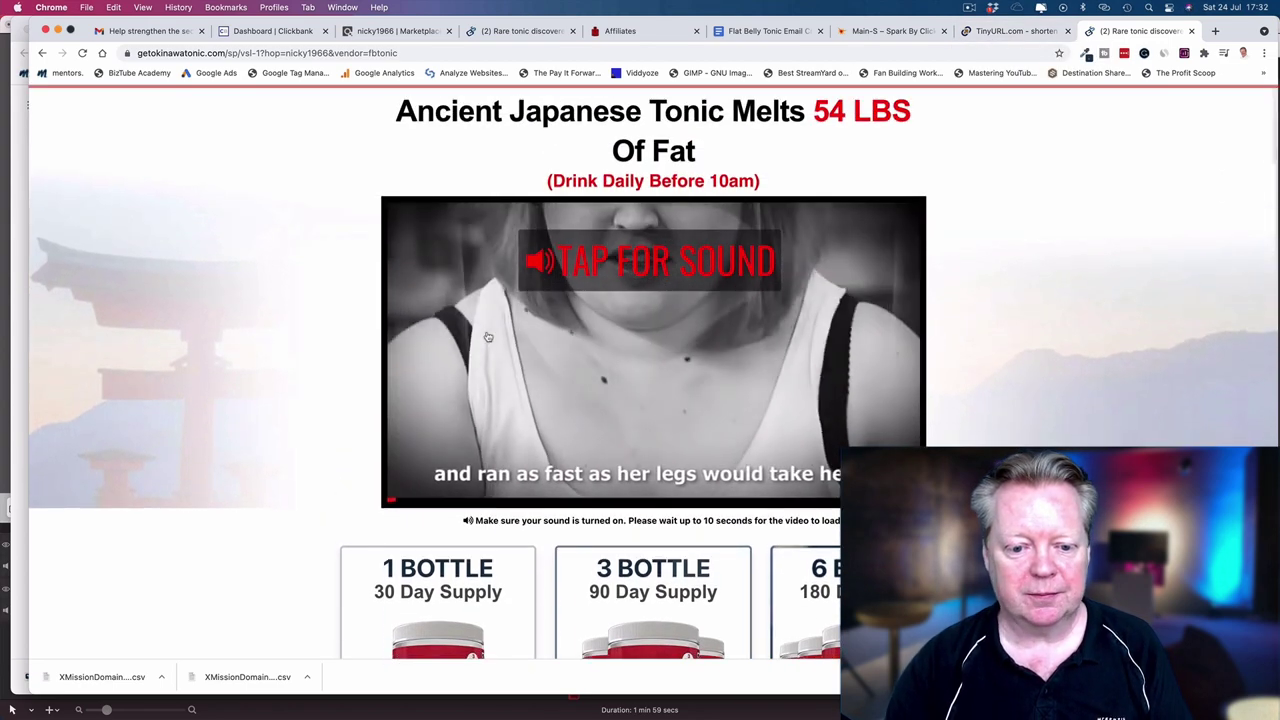